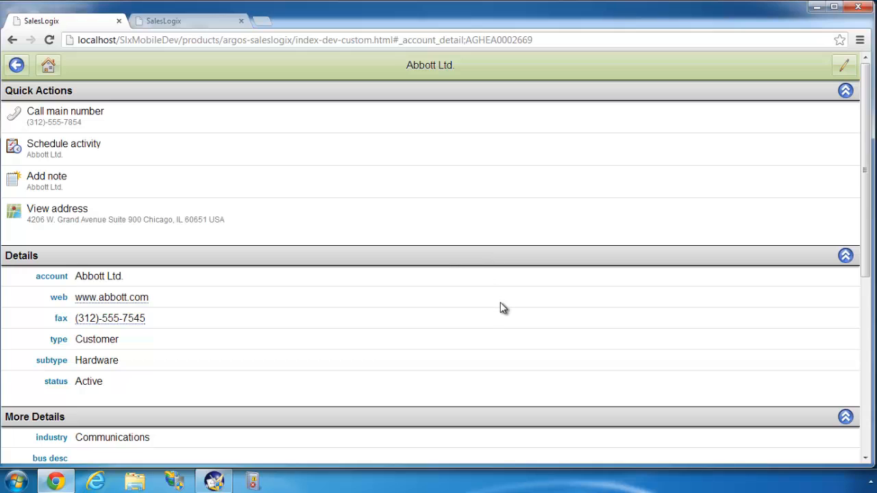
- Review the Abbott Ltd. account's detail fields down to the custom field "new field 1" in More Details
scroll(432, 238, "down", 3)
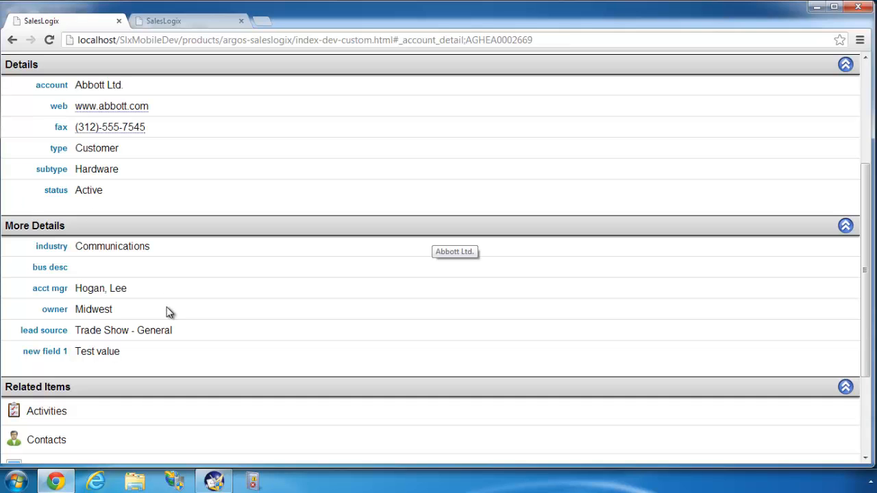
scroll(169, 312, "up", 3)
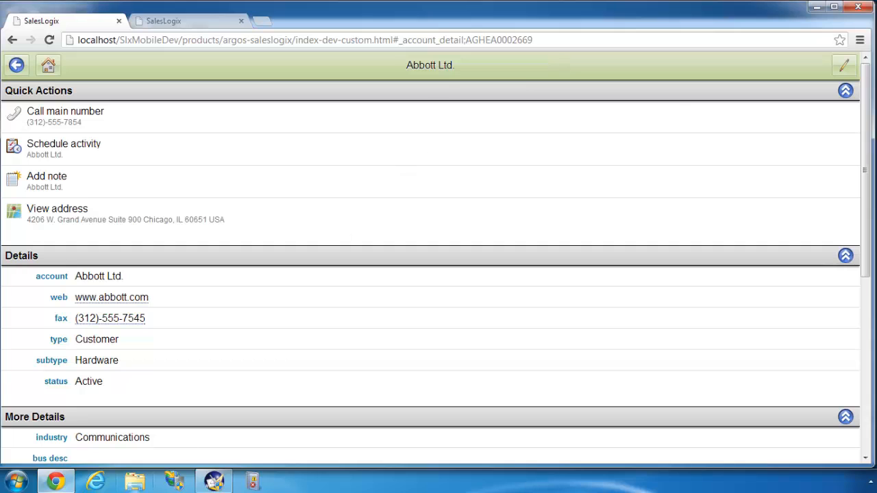
- Switch to Windows Explorer and open the folder C:\inetpub\wwwroot\SlxMobileDev\products\argos-custom
left_click(137, 485)
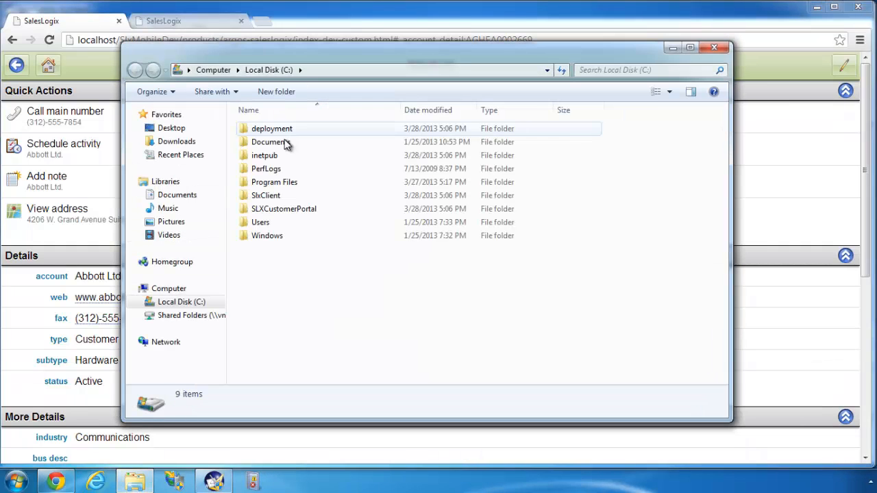
double_click(277, 157)
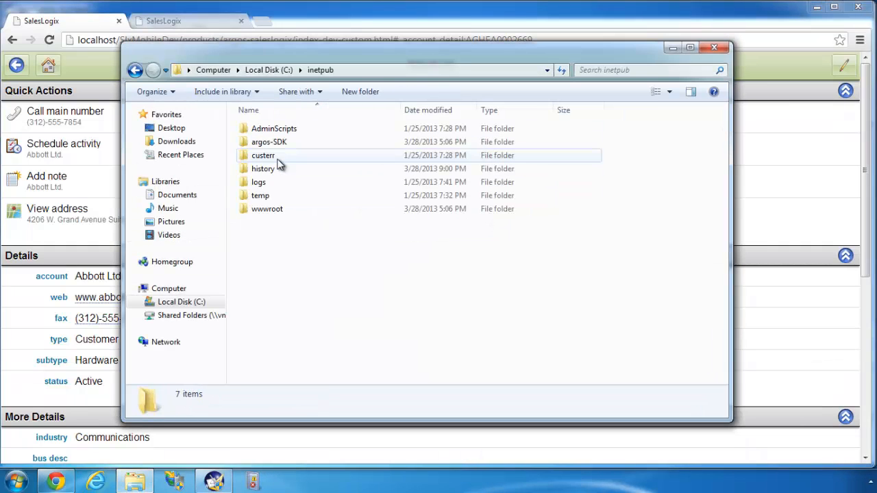
left_click(287, 209)
double_click(287, 210)
left_click(280, 210)
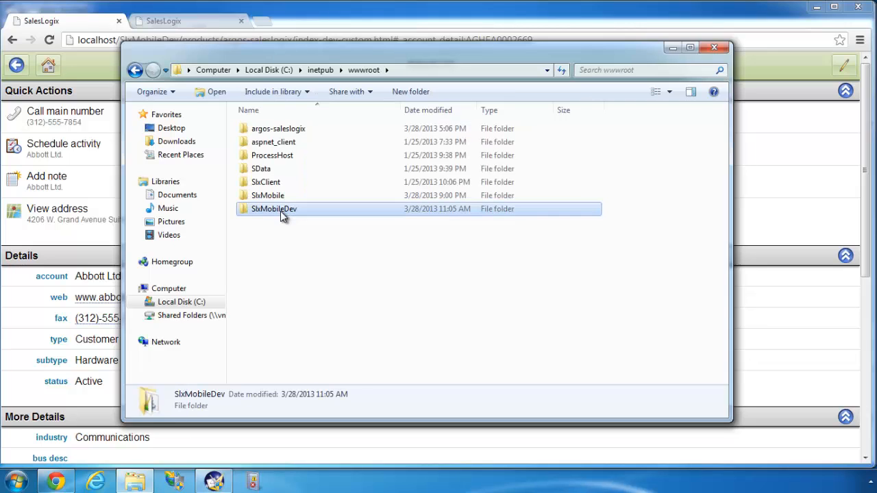
double_click(280, 211)
left_click(281, 142)
double_click(281, 142)
left_click(279, 130)
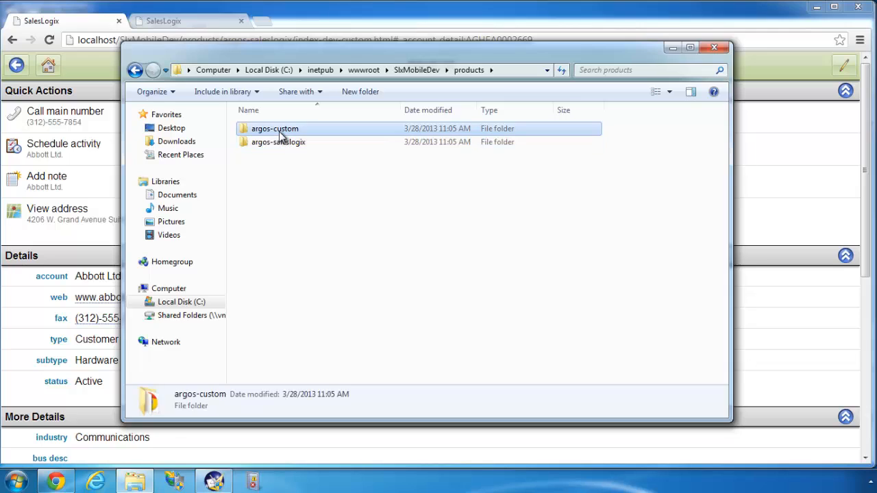
double_click(279, 131)
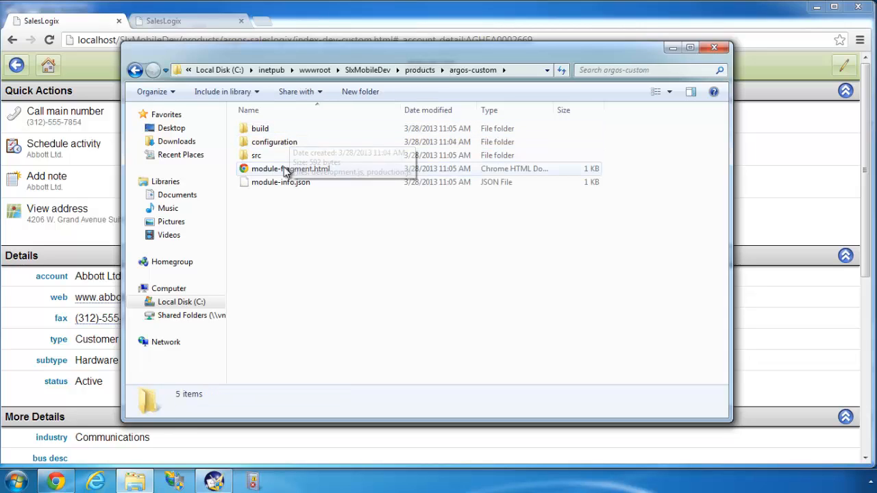
- Open ApplicationModule.js from the src folder in Notepad++ to view the customization code
left_click(263, 156)
double_click(262, 156)
left_click(282, 131)
right_click(282, 131)
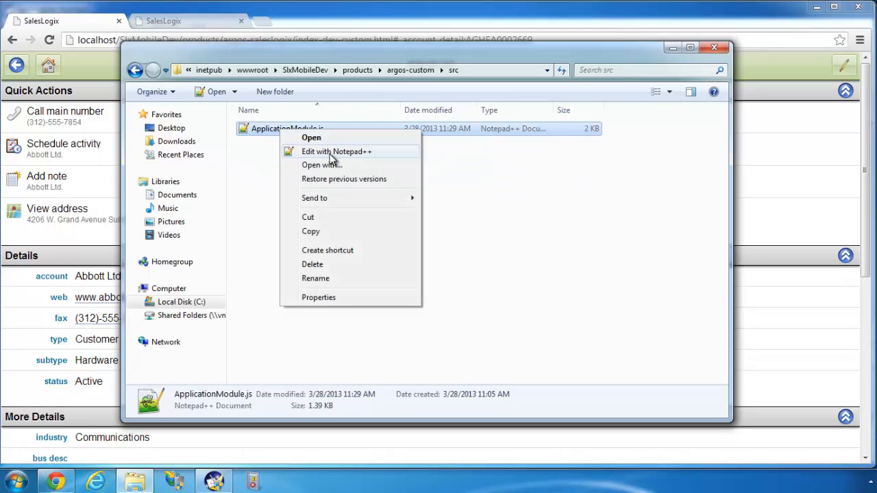
left_click(333, 152)
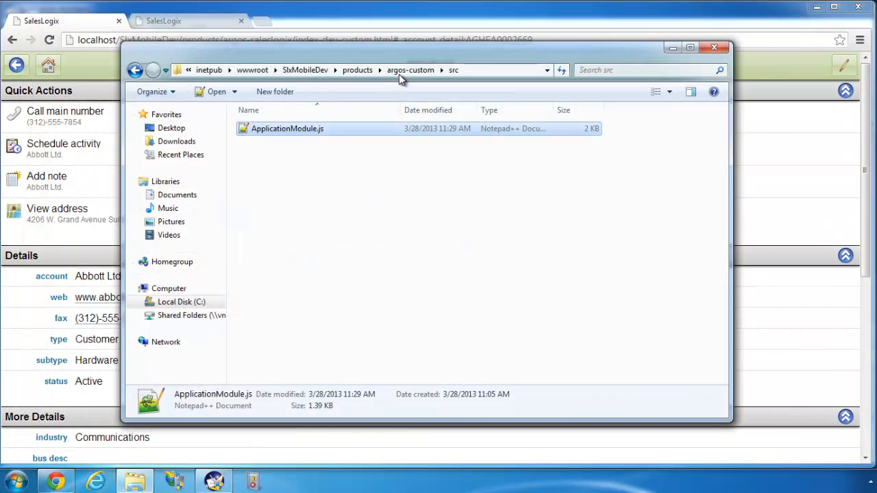
- Look through the contents of the configuration and build folders of argos-custom
left_click(418, 70)
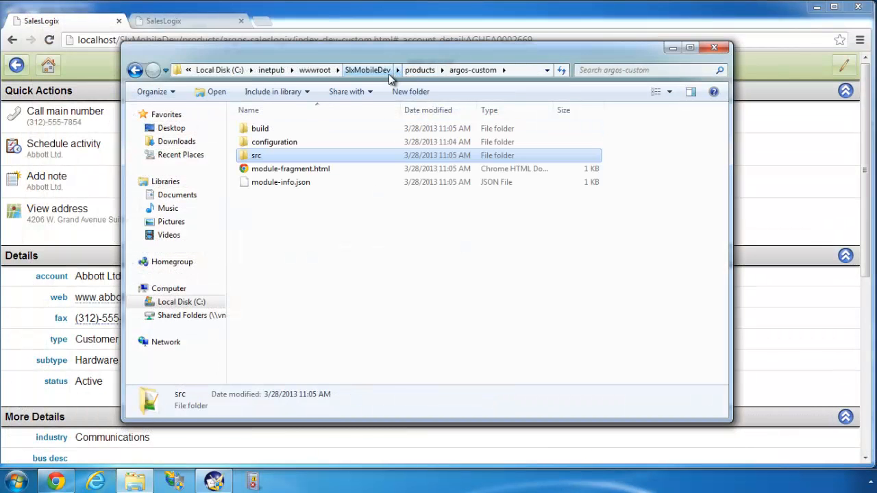
double_click(272, 143)
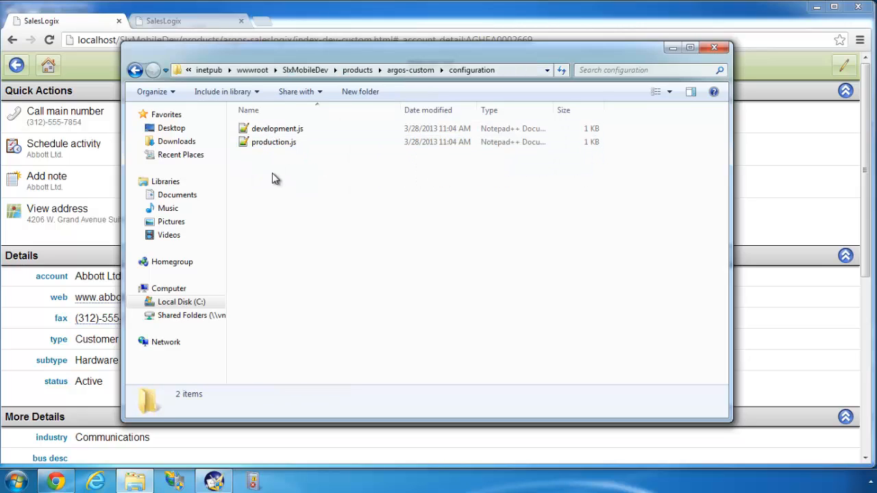
left_click(410, 70)
left_click(262, 131)
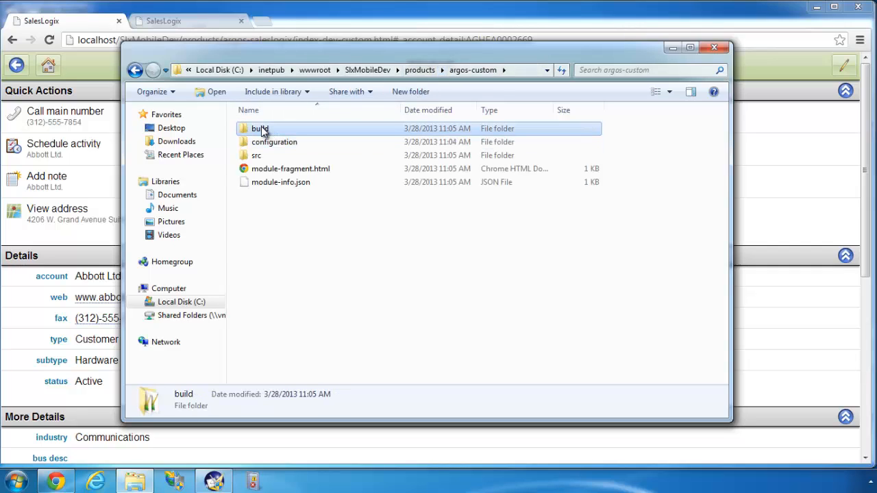
double_click(263, 131)
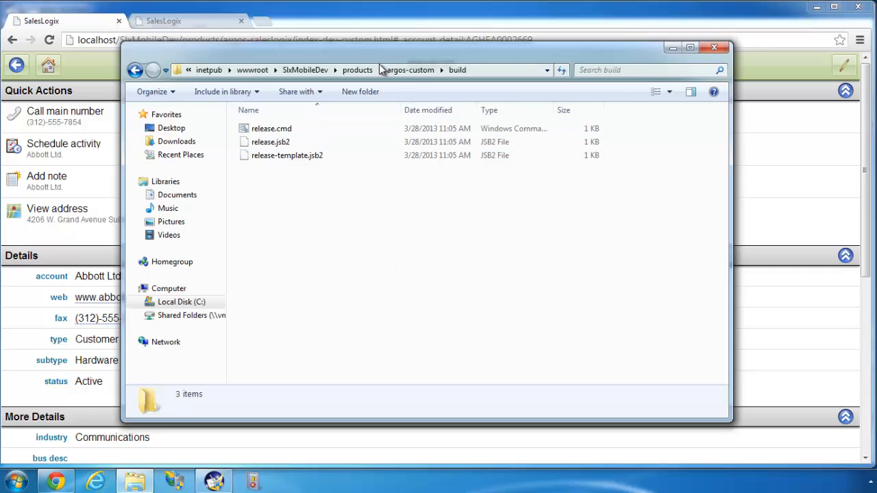
left_click(404, 71)
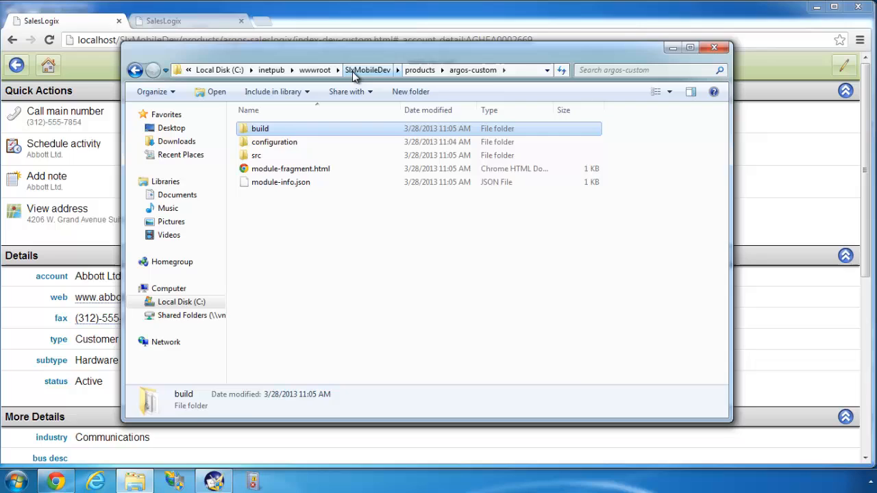
- Go up to the products folder and back into argos-custom's build folder
left_click(419, 70)
left_click(474, 73)
double_click(302, 132)
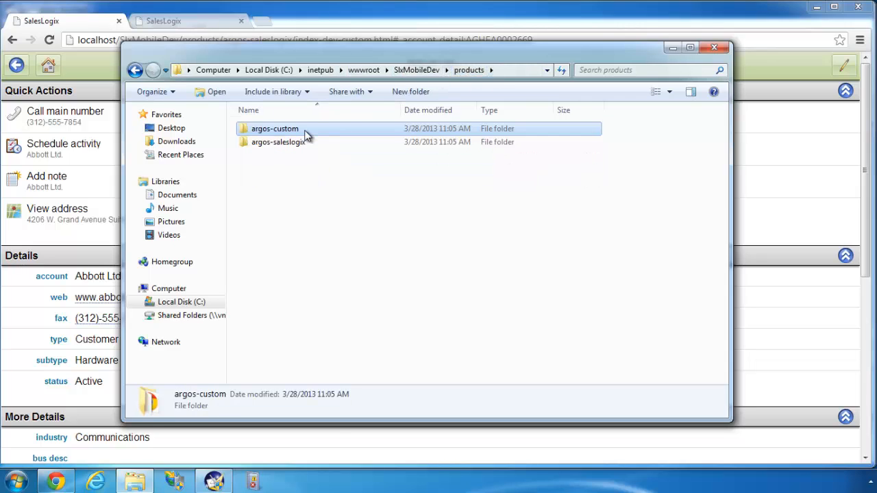
left_click(259, 129)
double_click(259, 128)
- Open release.jsb2 in Notepad++, examine its package definition from the name through the fileIncludes entries, and close the editor
left_click(288, 135)
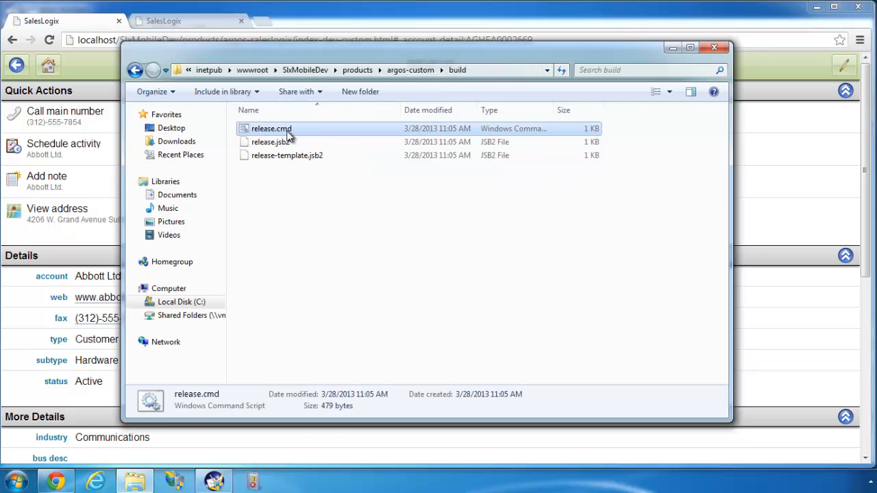
left_click(287, 141)
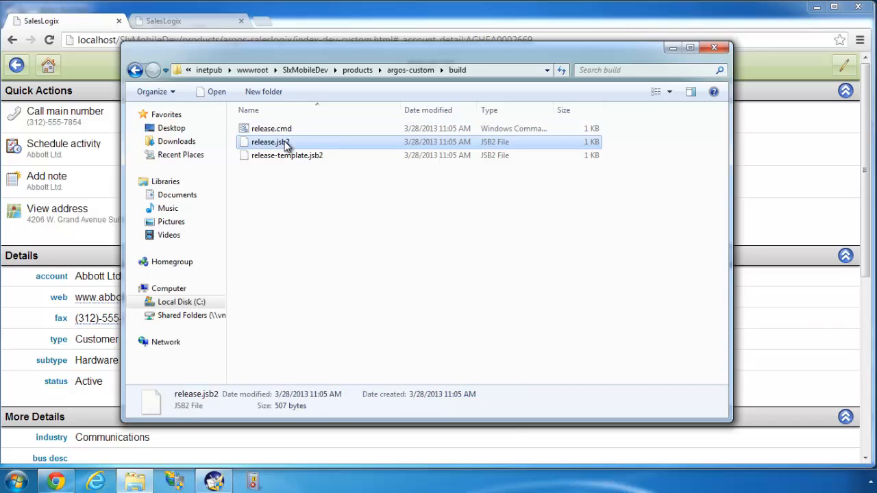
left_click(287, 129)
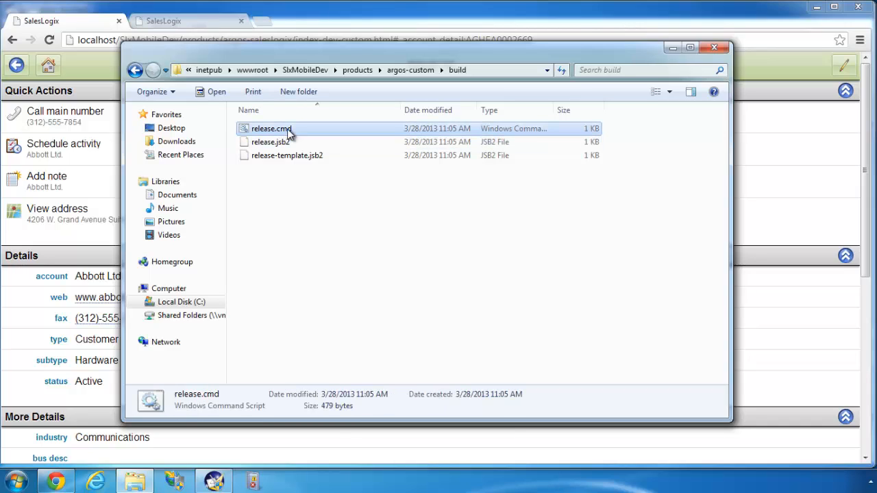
left_click(288, 142)
right_click(285, 143)
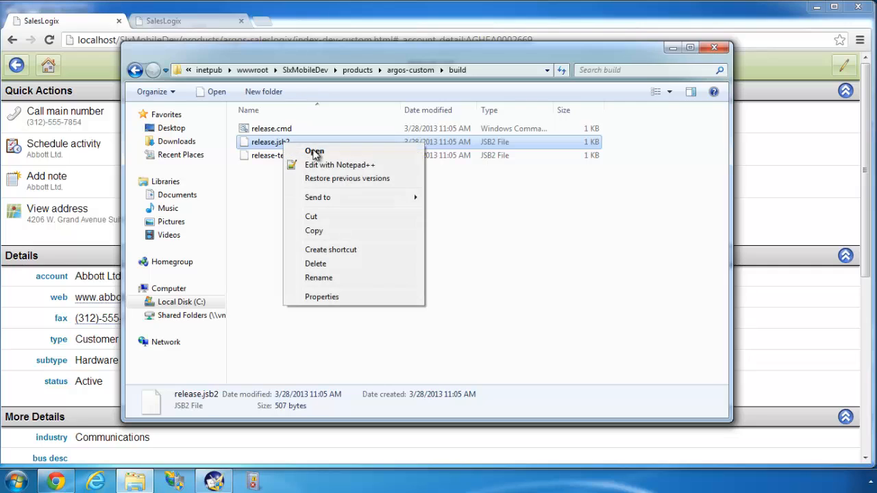
left_click(325, 166)
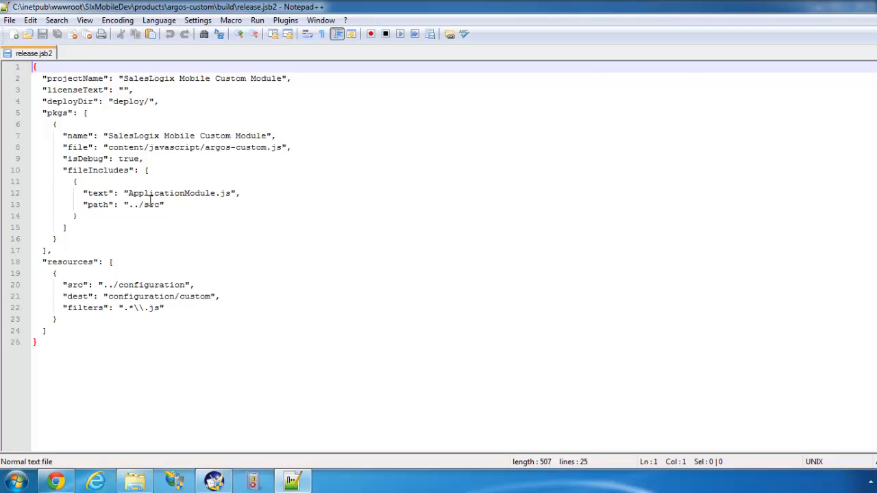
left_click_drag(77, 229, 4, 139)
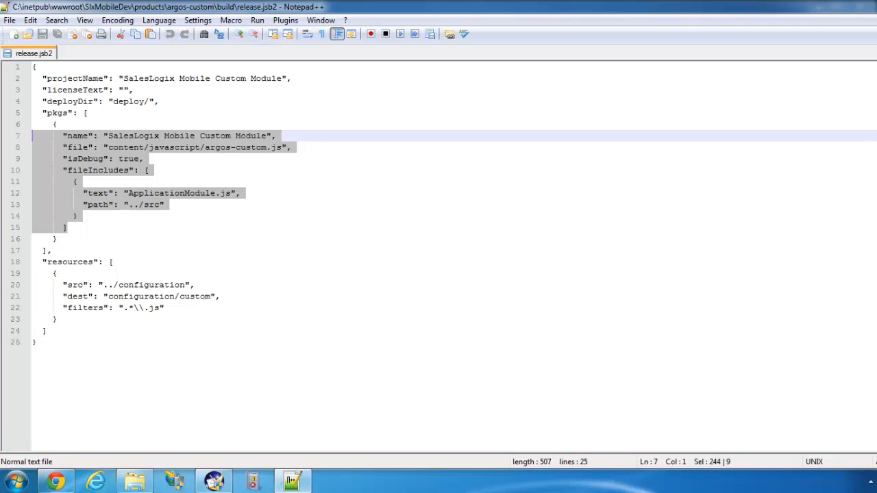
key("alt+F4")
- Return to the SlxMobileDev folder and run build-custom.cmd to build the custom module
left_click(287, 128)
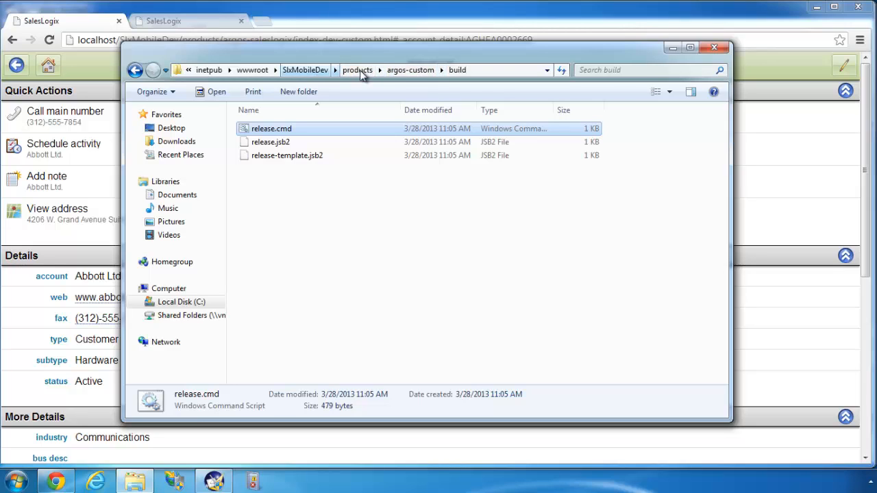
left_click(321, 71)
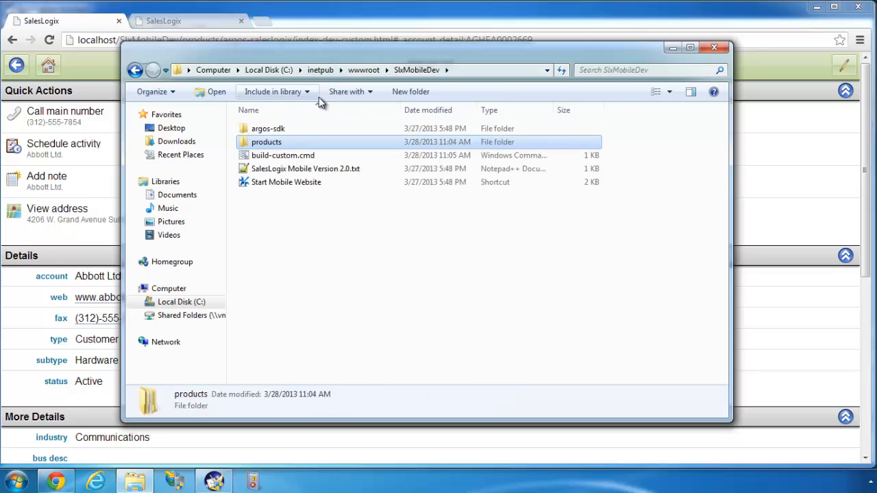
left_click(302, 158)
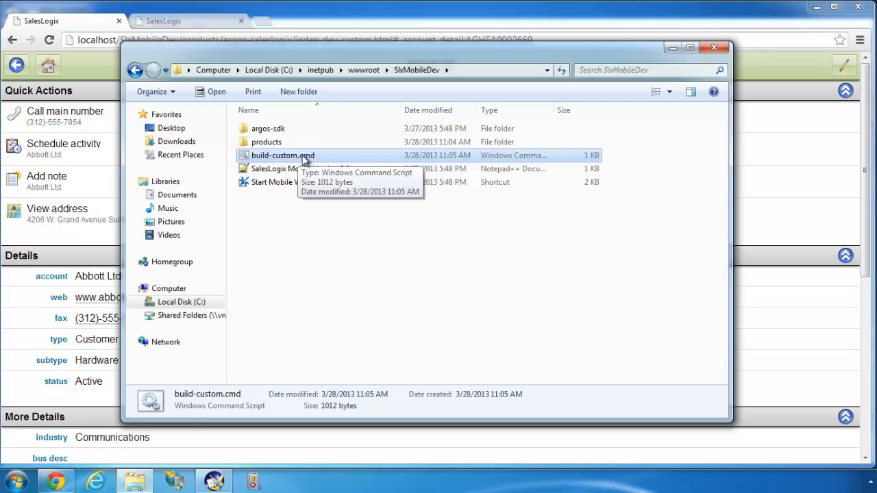
double_click(303, 158)
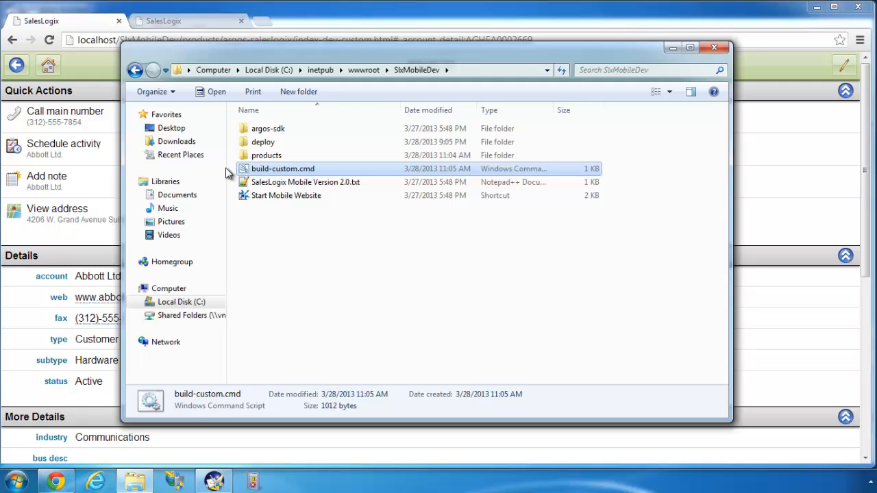
- Browse the build output to deploy\argos-custom\content\javascript
double_click(280, 144)
double_click(282, 130)
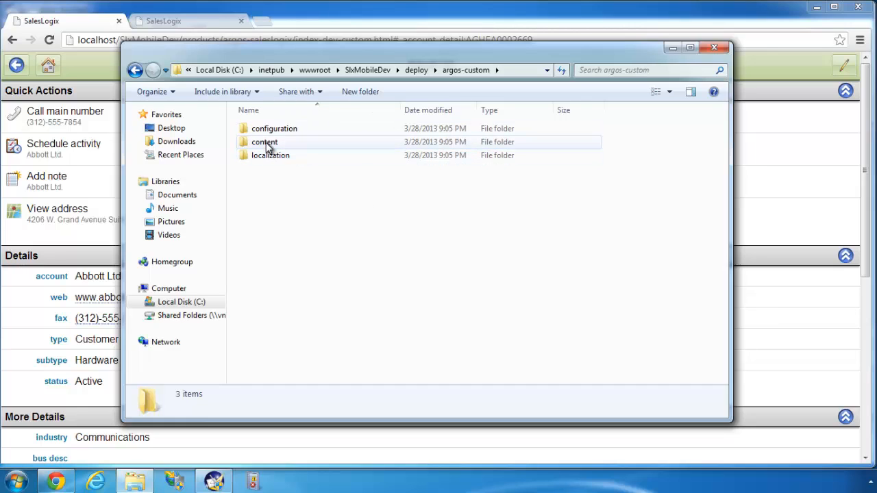
double_click(267, 145)
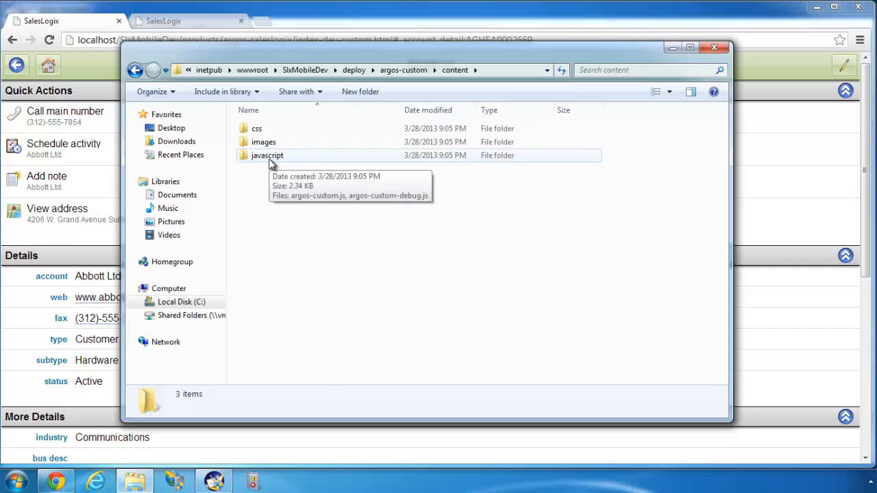
double_click(270, 158)
- Open the built argos-custom.js in Notepad++ and examine its minified code with word wrap
left_click(274, 132)
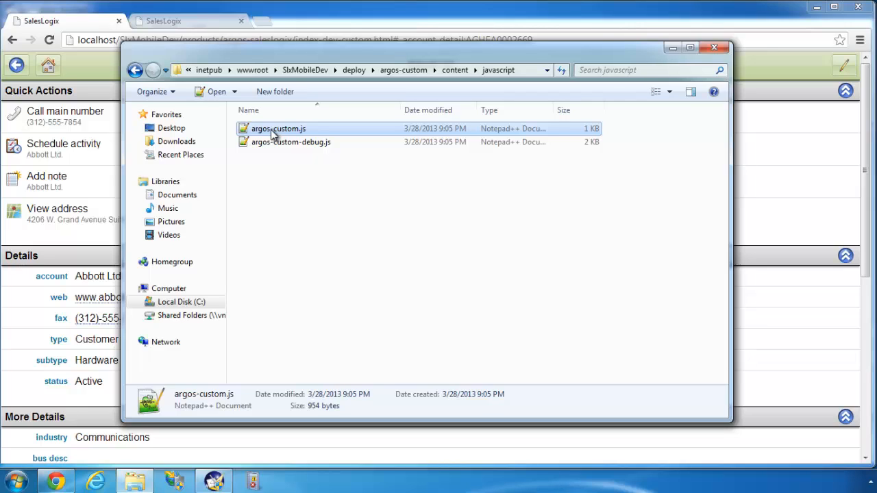
right_click(272, 131)
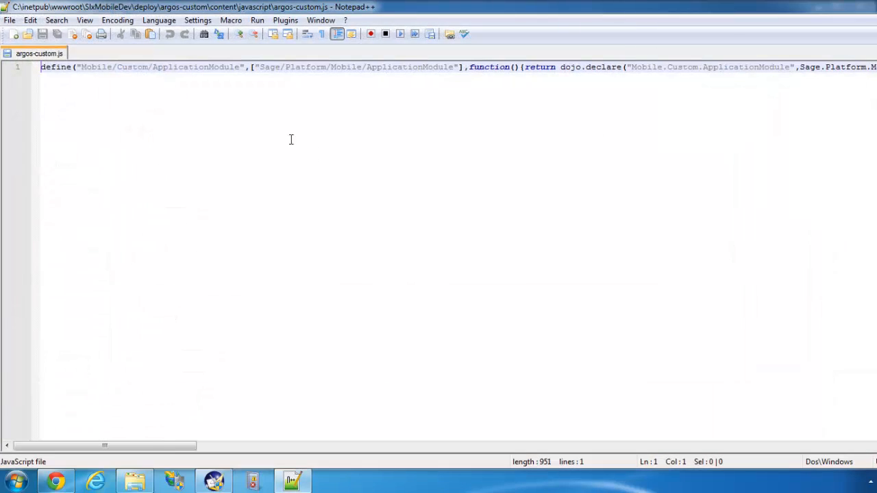
left_click_drag(151, 446, 98, 427)
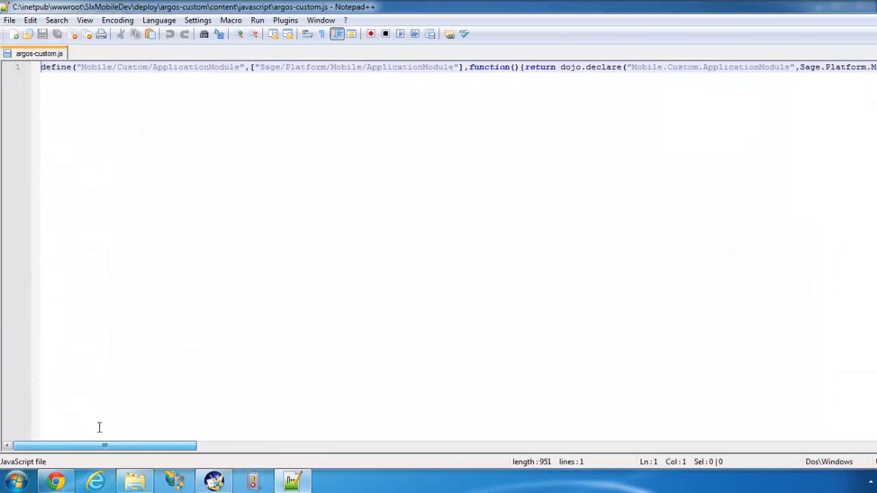
left_click(307, 35)
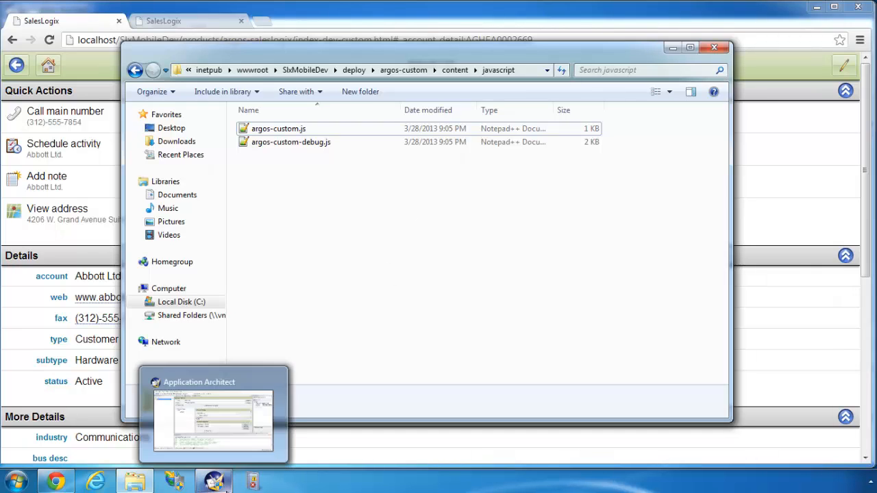
- Switch to Application Architect and show the Custom Modules of the SlxMobile portal
left_click(220, 481)
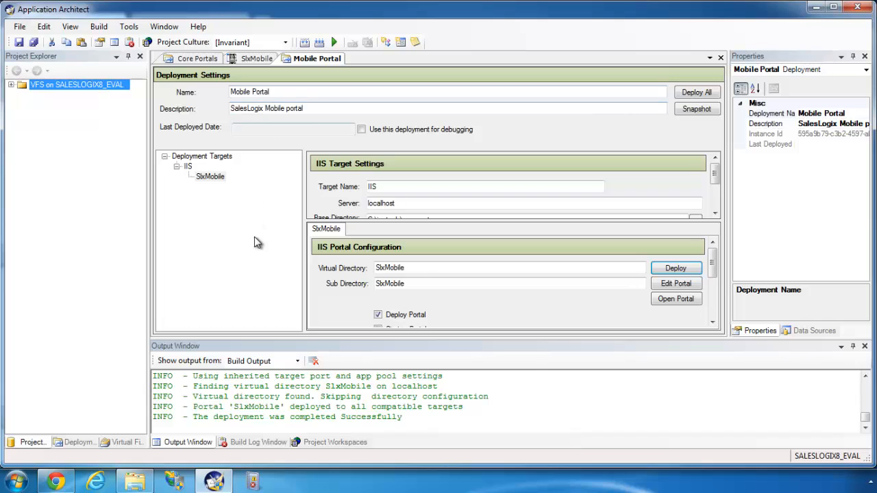
left_click(256, 58)
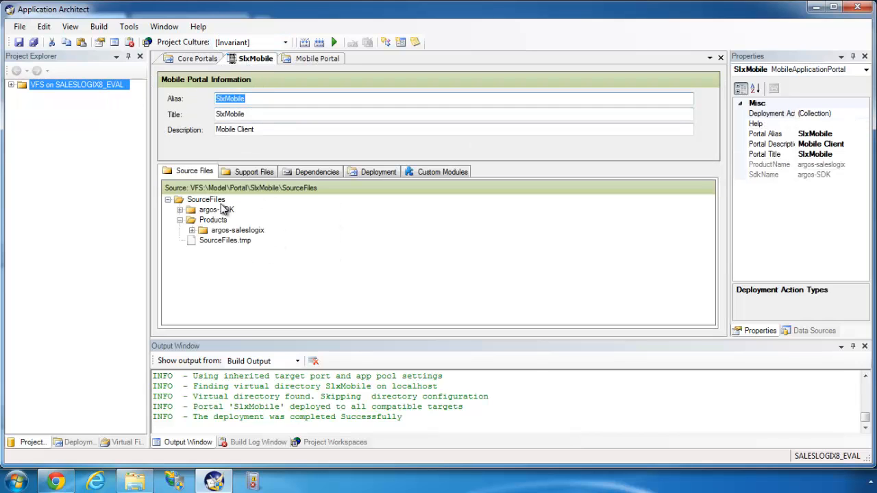
left_click(448, 174)
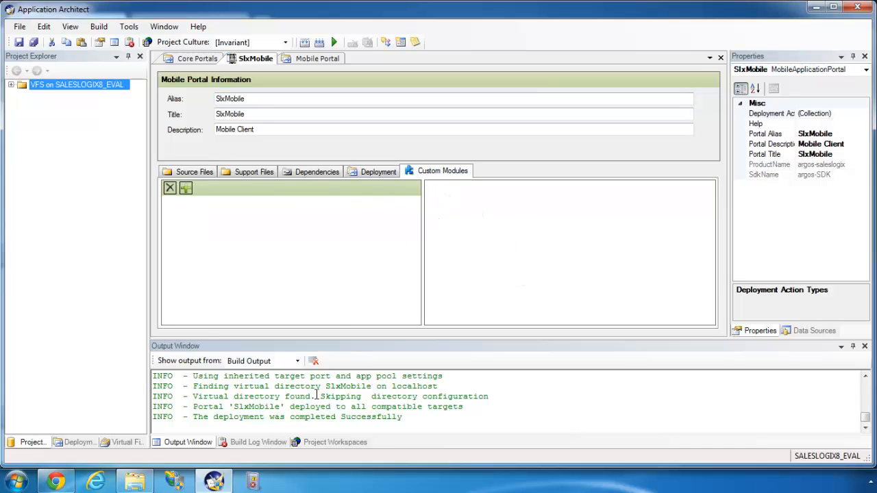
- Switch to Windows Explorer and browse to the SlxMobileDev\products\argos-custom folder
left_click(136, 482)
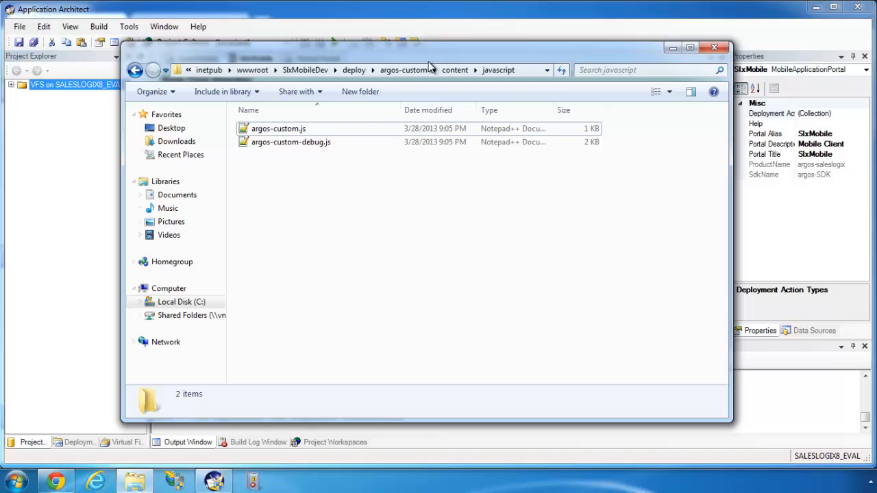
left_click(302, 70)
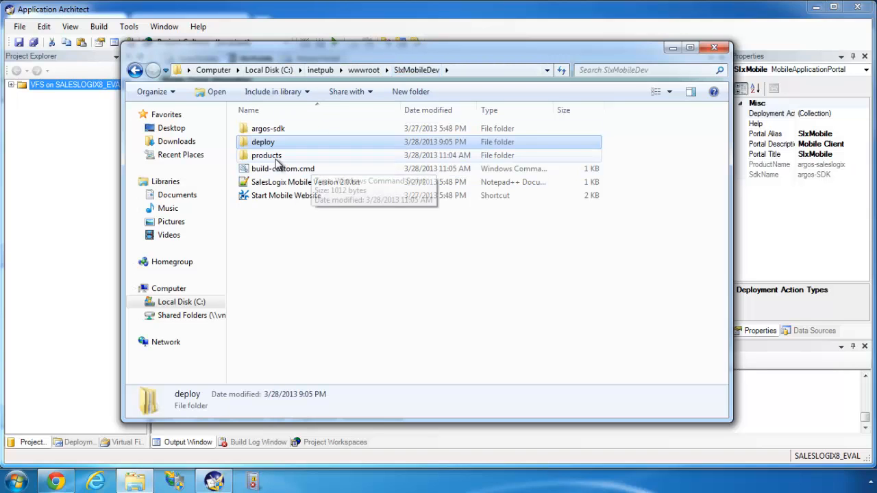
left_click(274, 159)
double_click(275, 157)
left_click(274, 130)
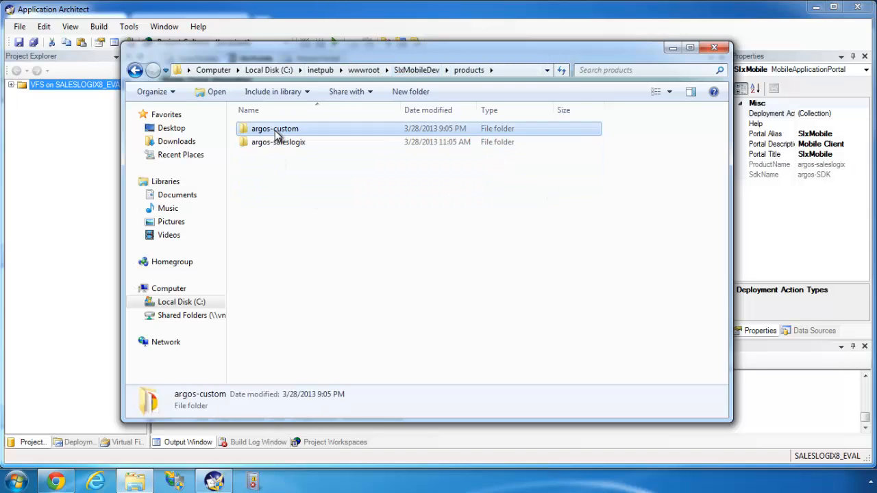
double_click(275, 130)
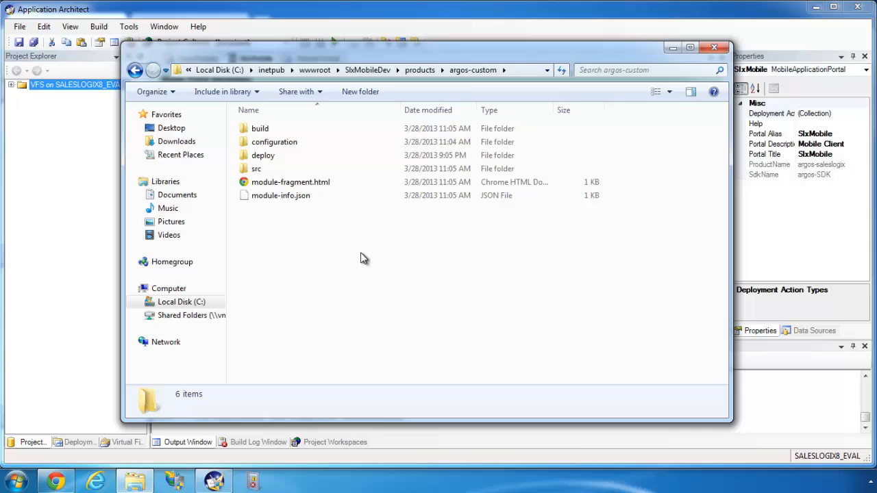
- Open module-info.json in Notepad++ and examine its display name, description and target product entries
left_click(291, 200)
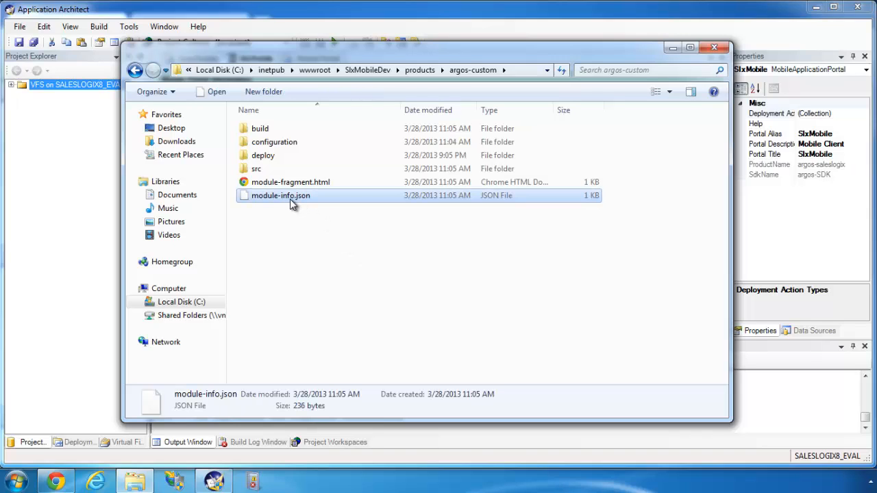
right_click(300, 198)
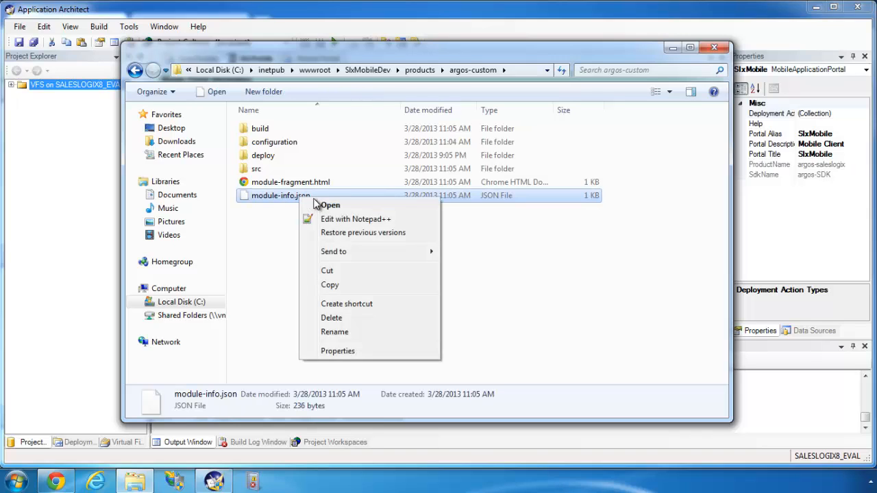
left_click(361, 219)
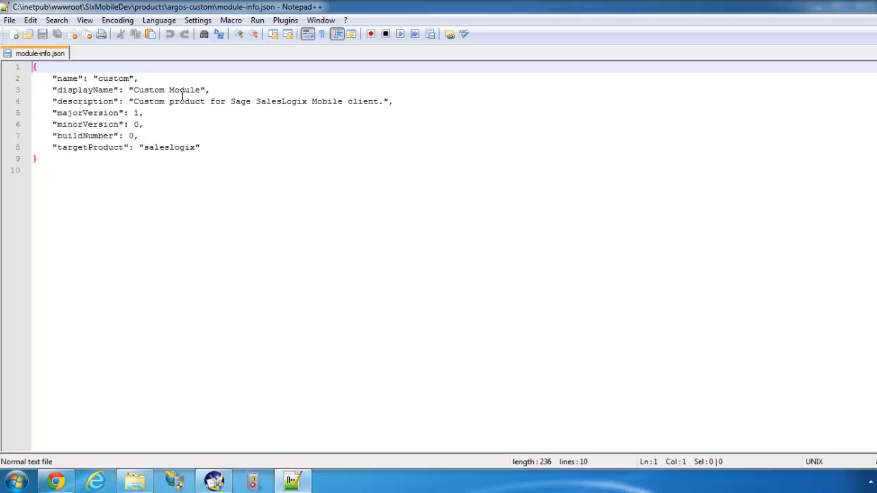
double_click(134, 89)
double_click(156, 101)
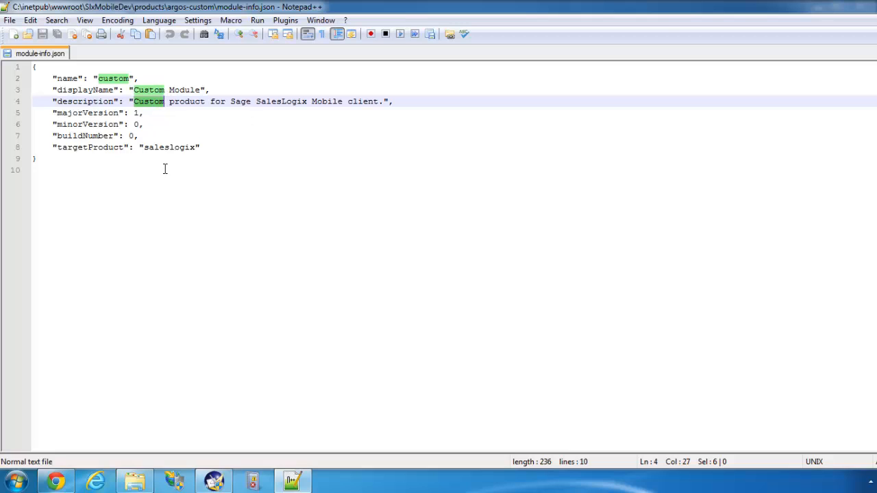
double_click(164, 146)
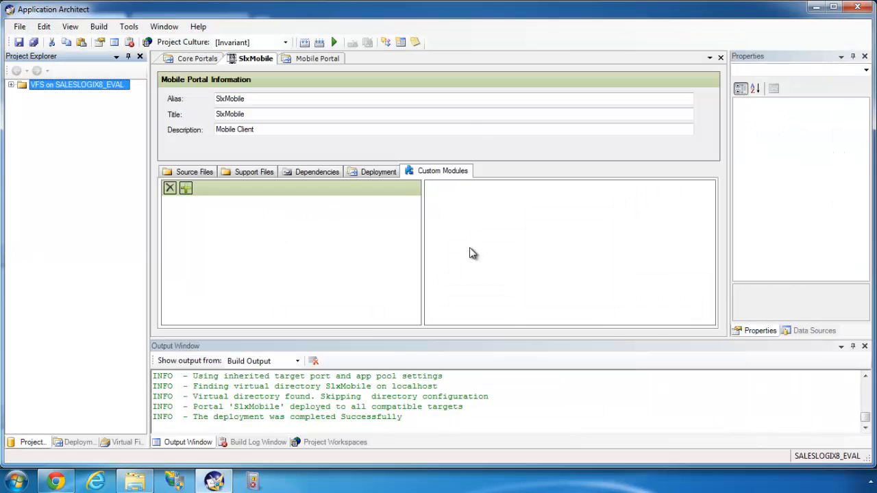
- Add a custom module to the SlxMobile portal from argos-custom's module-info.json and show its details
left_click(186, 189)
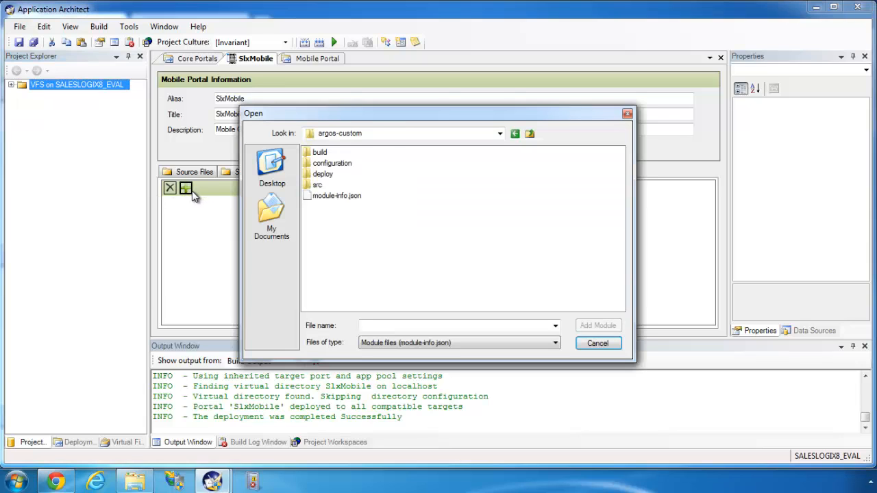
left_click(404, 136)
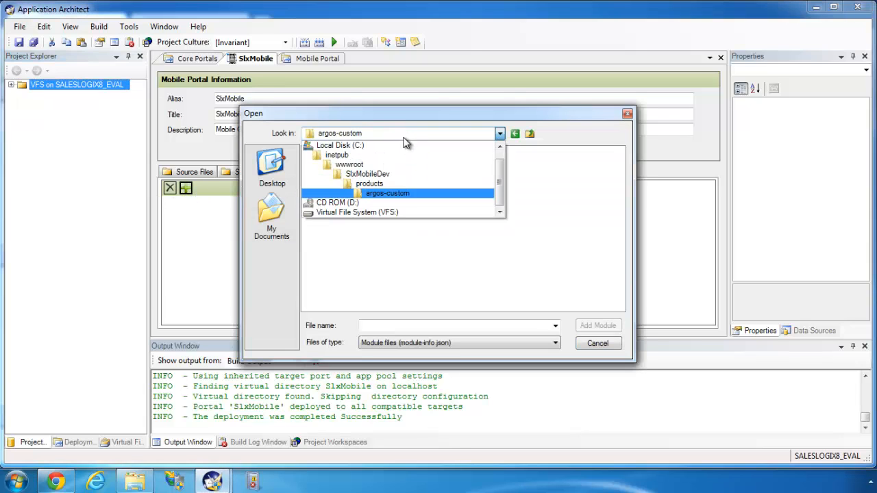
left_click(381, 194)
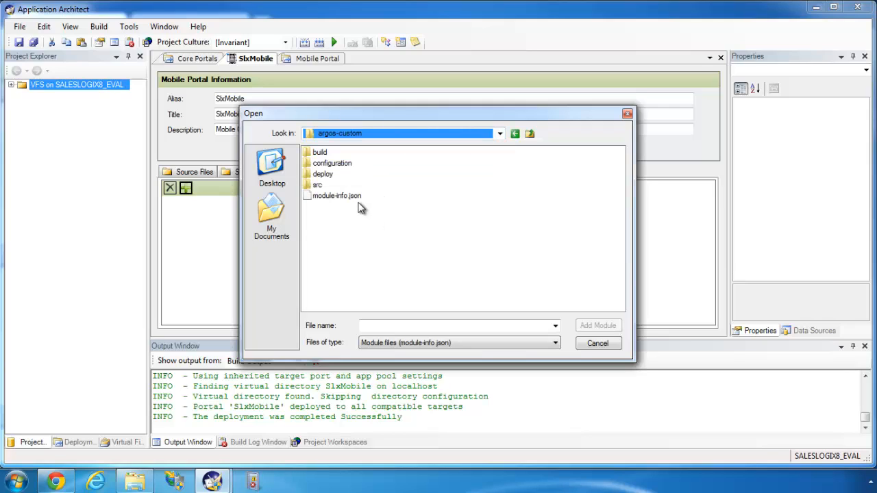
left_click(352, 201)
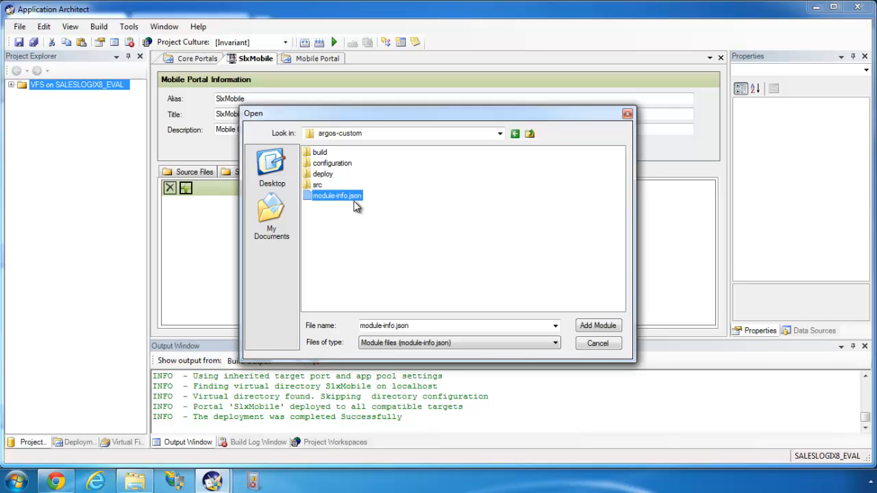
left_click(598, 326)
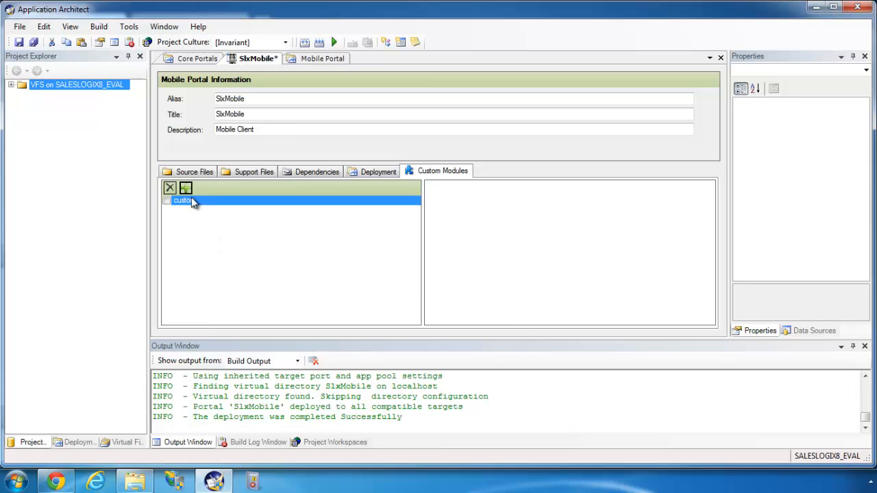
left_click(189, 203)
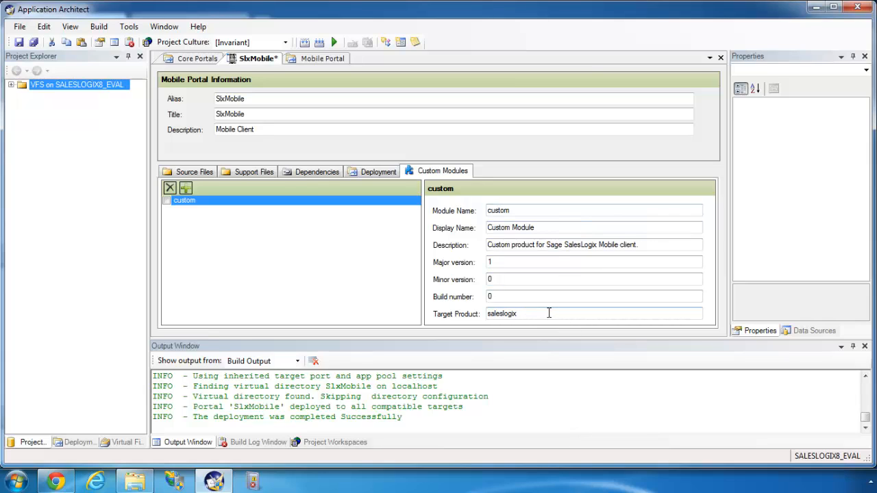
- Open ApplicationModule.js from Products\argos-custom\src in the portal's source files
left_click(205, 172)
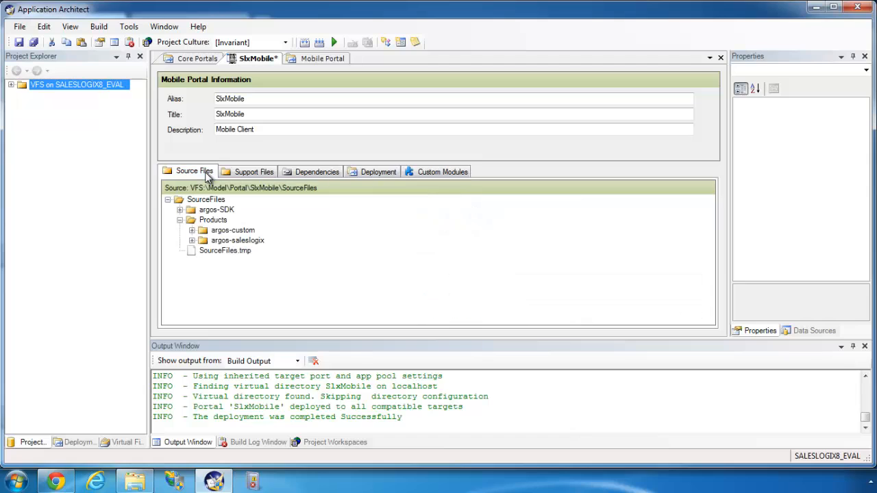
left_click(233, 231)
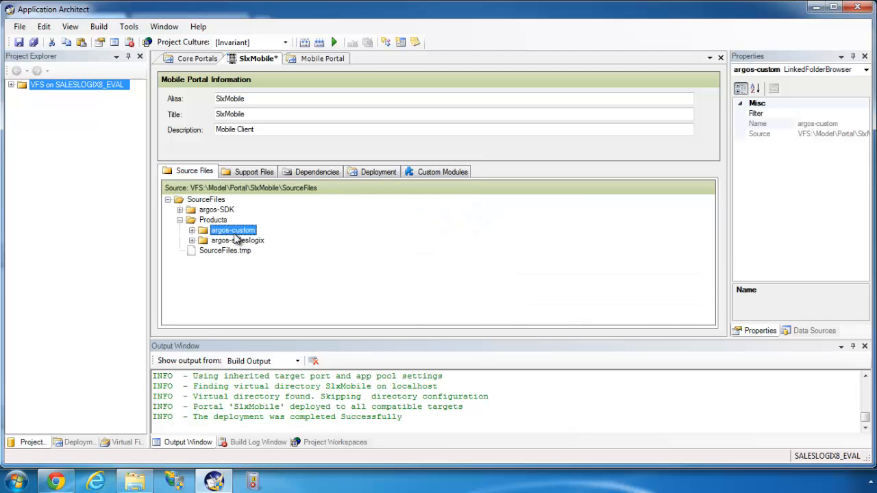
left_click(192, 231)
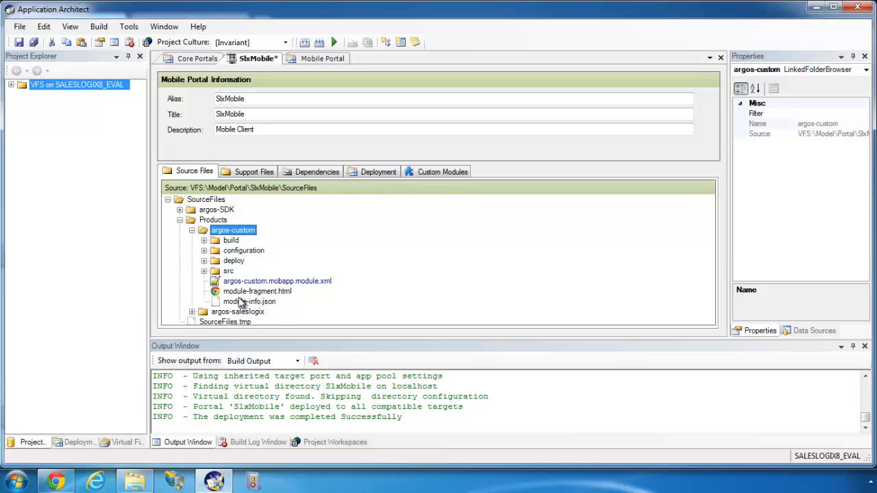
left_click(203, 271)
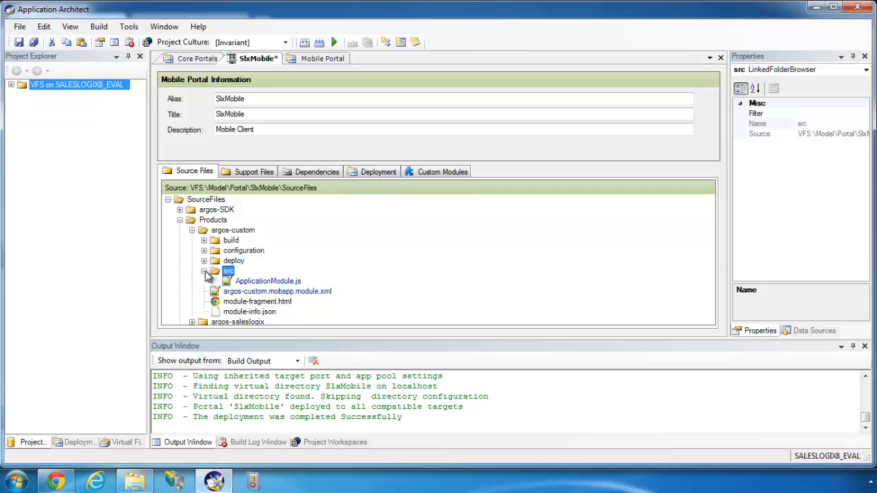
double_click(277, 282)
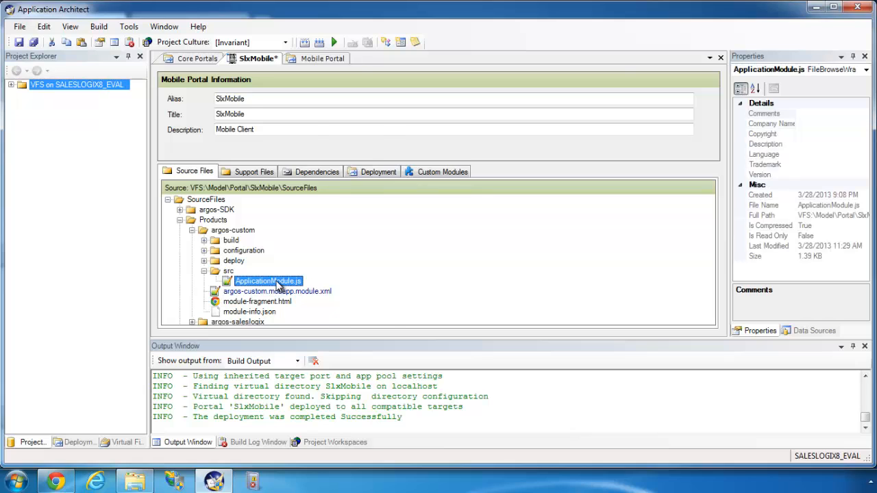
- Examine the customization code in ApplicationModule.js, close the file and collapse the src folder
left_click(328, 195)
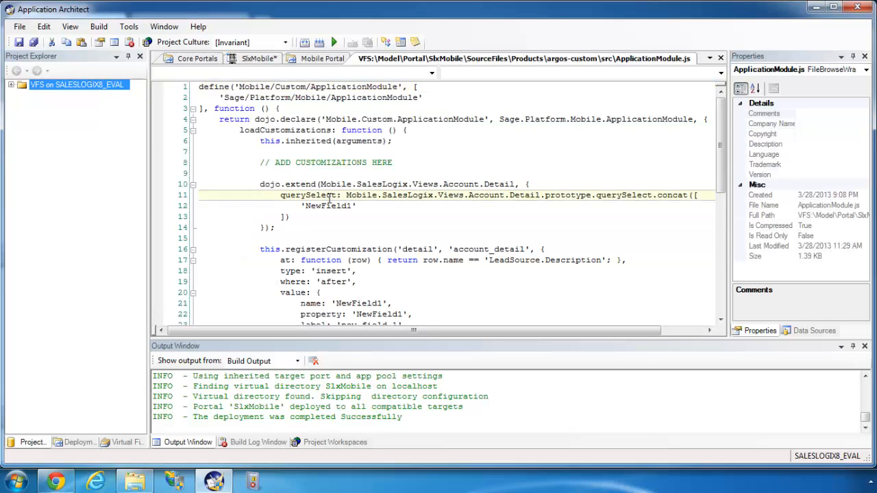
scroll(329, 197, "down", 3)
scroll(330, 197, "up", 1)
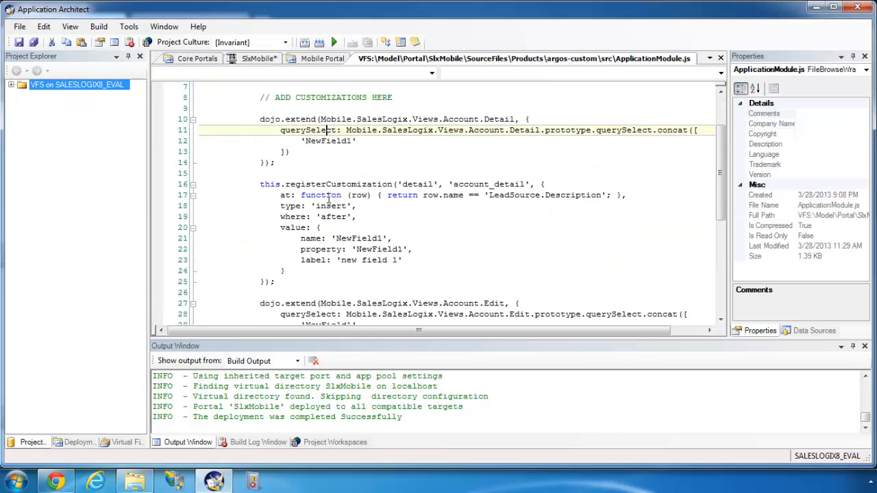
scroll(329, 195, "up", 2)
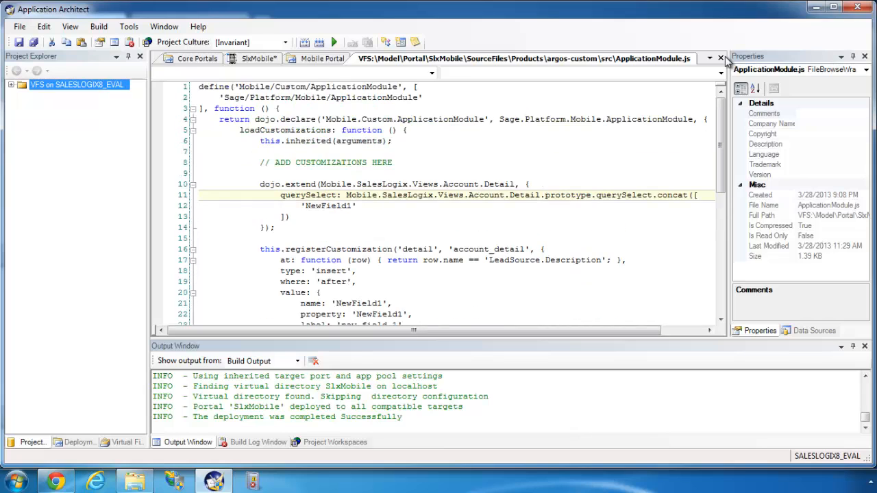
left_click(721, 58)
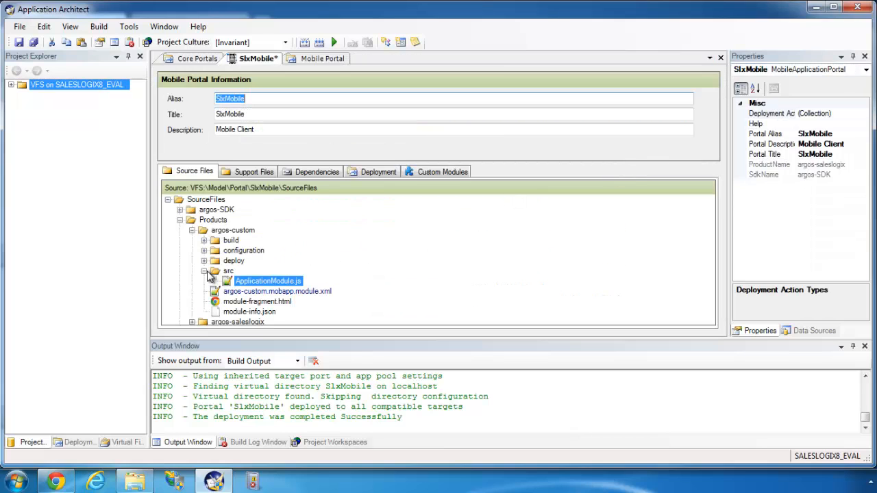
left_click(212, 272)
left_click(204, 271)
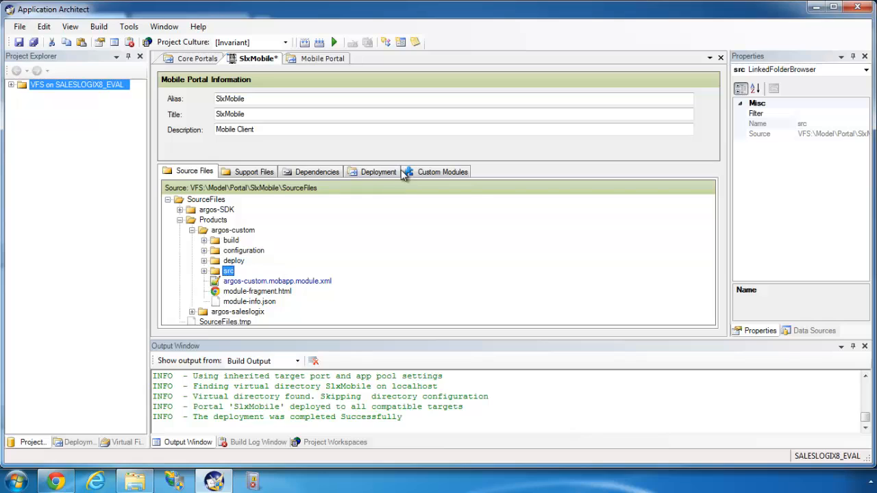
- Enable the custom module in the SlxMobile portal's Custom Modules and save all changes
left_click(424, 173)
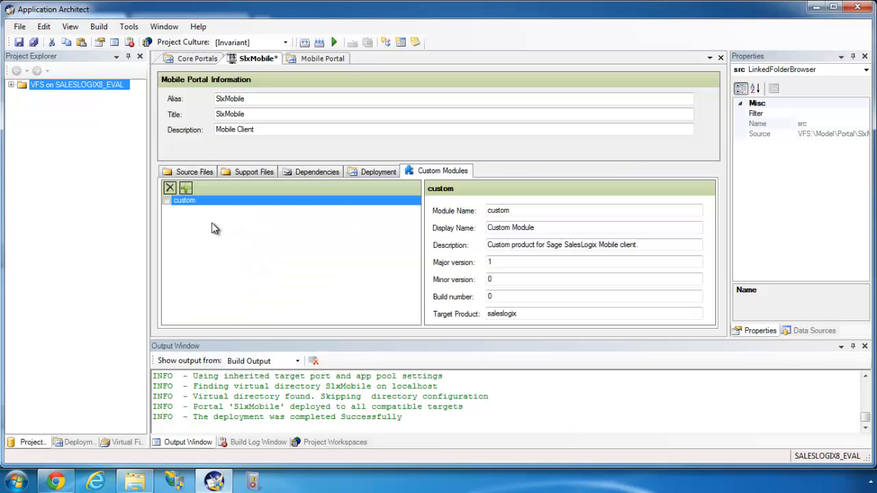
left_click(166, 201)
left_click(34, 42)
left_click(166, 201)
left_click(32, 44)
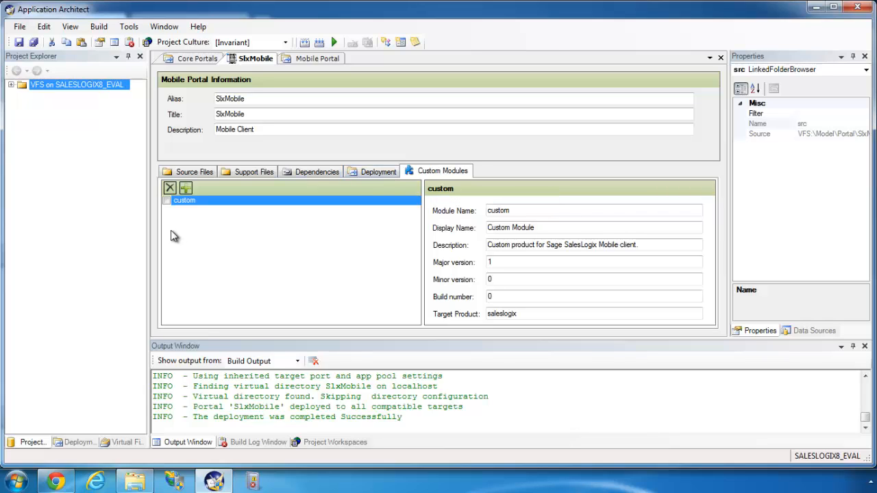
left_click(167, 201)
left_click(33, 42)
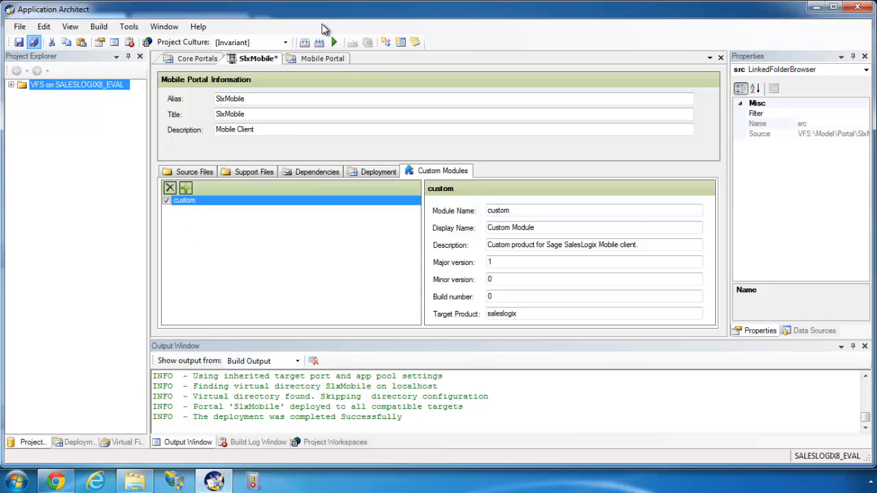
- Deploy the SlxMobile portal from the Mobile Portal deployment
left_click(328, 58)
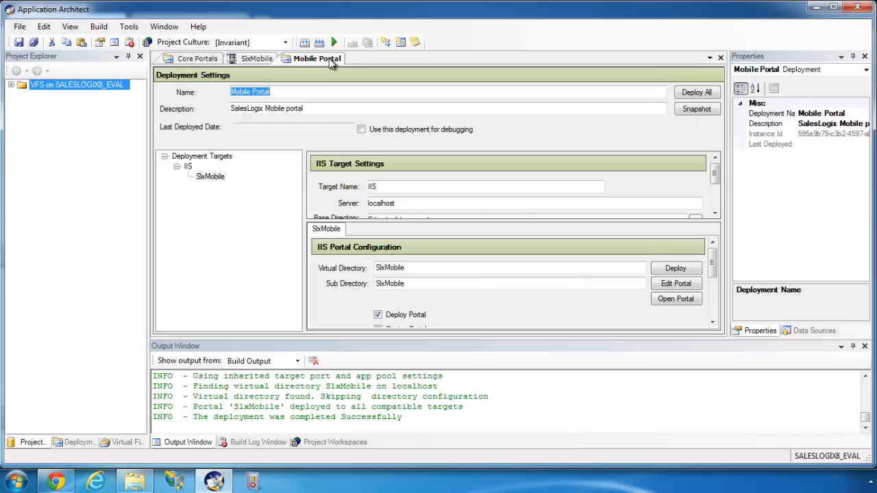
left_click(674, 270)
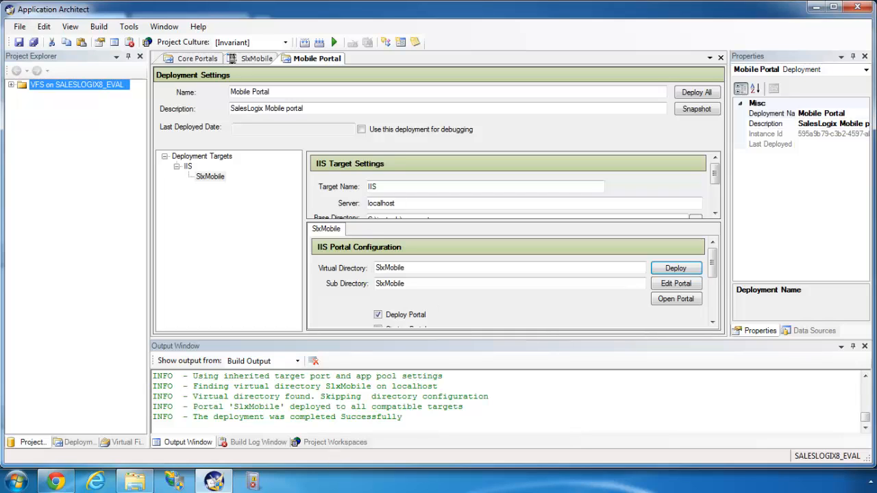
- Browse the deployed files to wwwroot\SlxMobile\content\javascript in Windows Explorer and select argos-custom.js
left_click(135, 481)
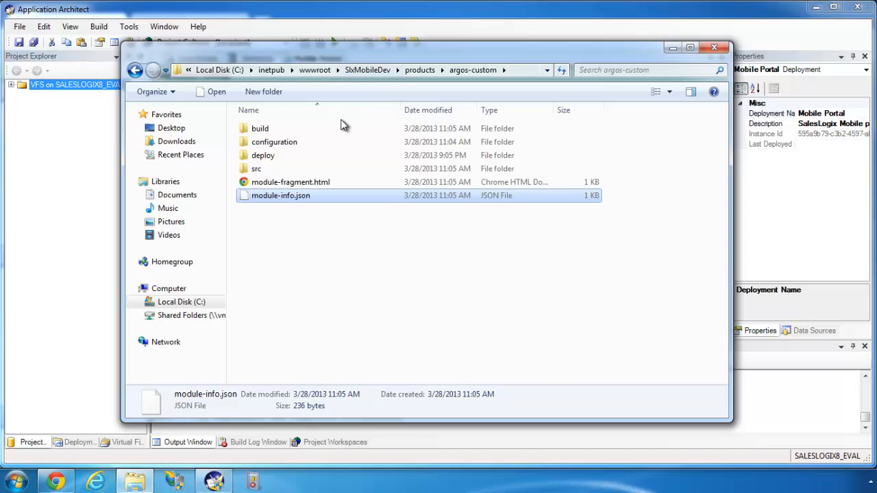
left_click(315, 70)
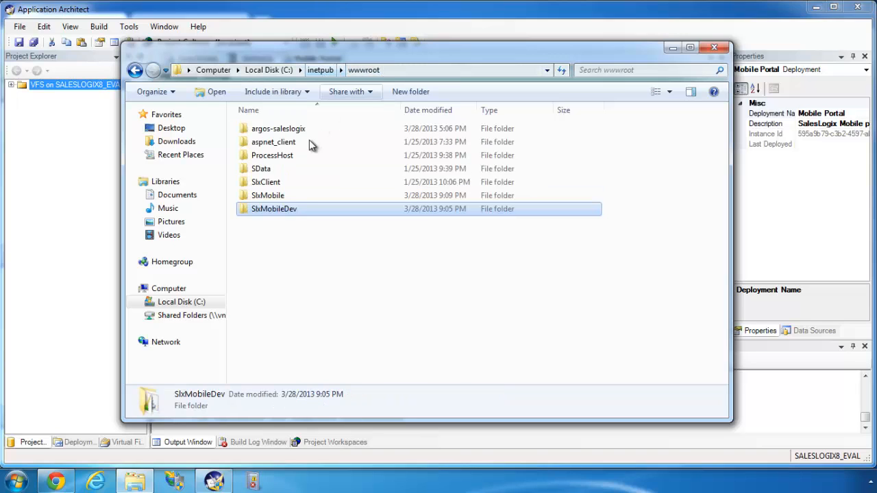
double_click(284, 197)
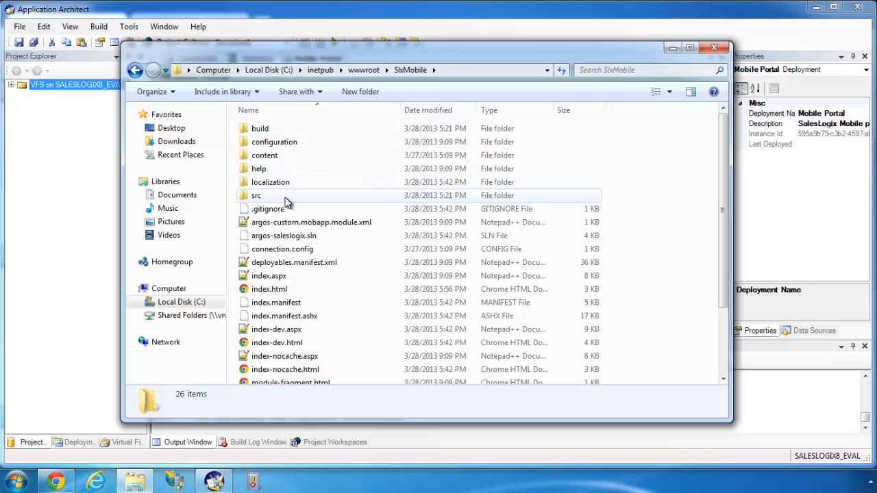
double_click(282, 156)
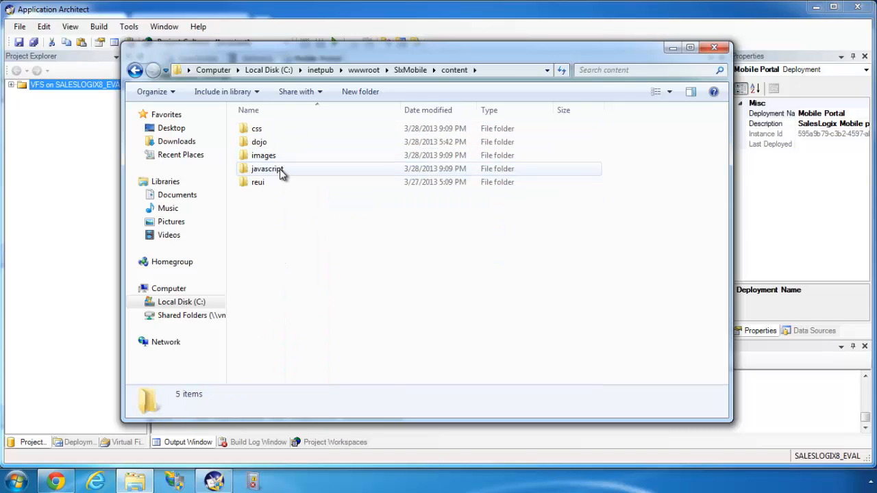
double_click(280, 168)
left_click(301, 131)
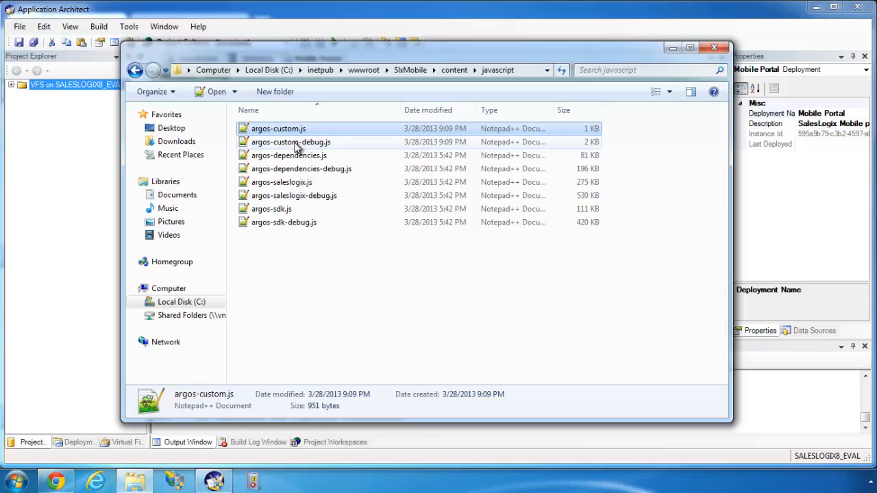
- Inspect the deployed configuration folder and its custom subfolder, returning to the SlxMobile root folder
left_click(419, 72)
double_click(305, 142)
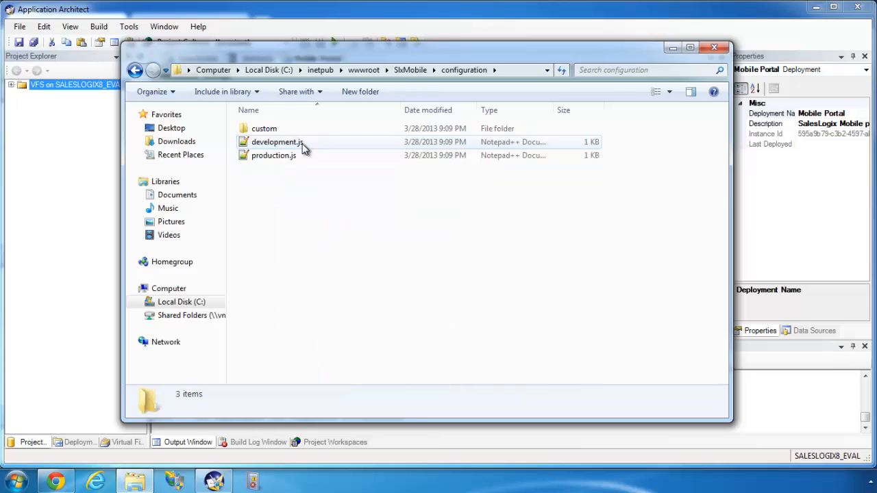
double_click(269, 132)
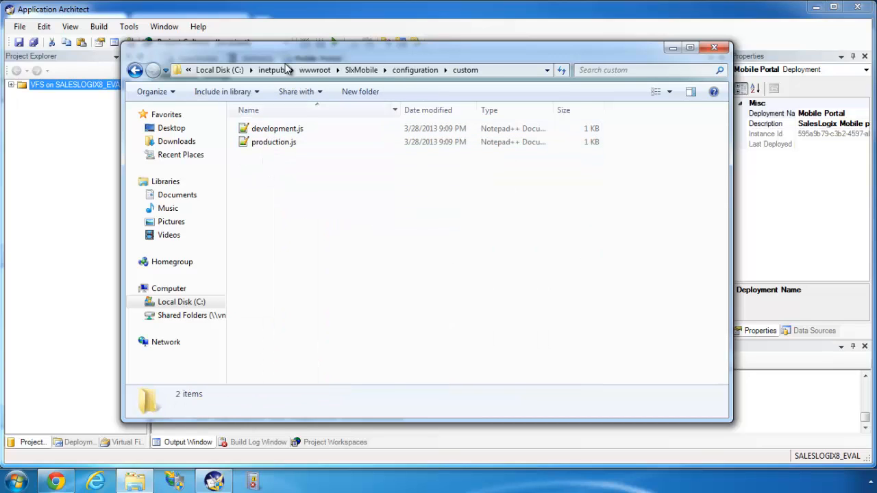
left_click(370, 70)
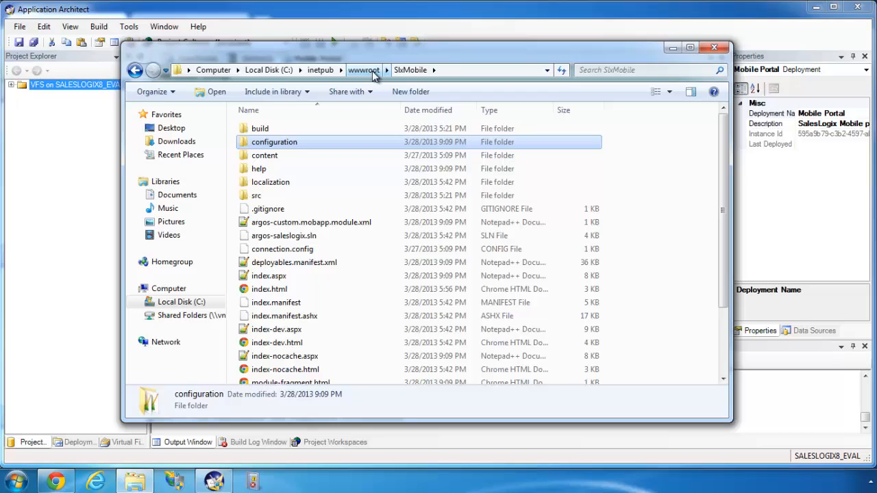
- Switch to Chrome and examine the Abbott Ltd. account details in the deployed SlxMobile site
left_click(57, 482)
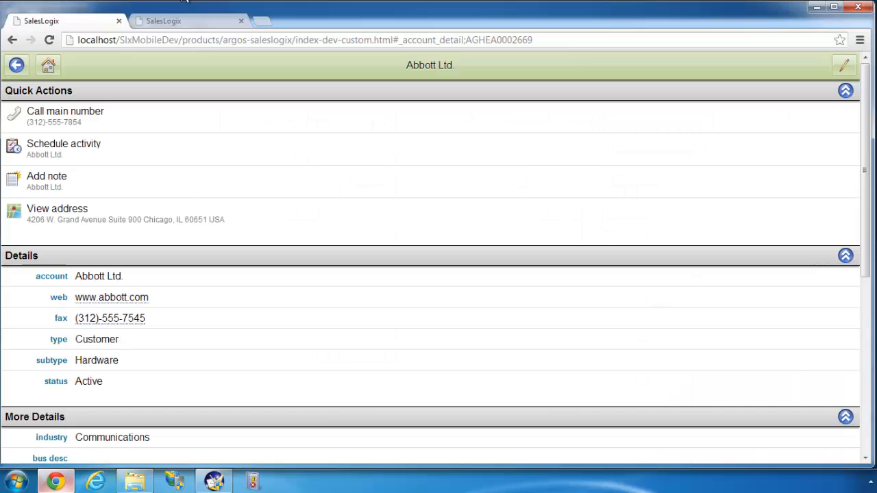
left_click(173, 21)
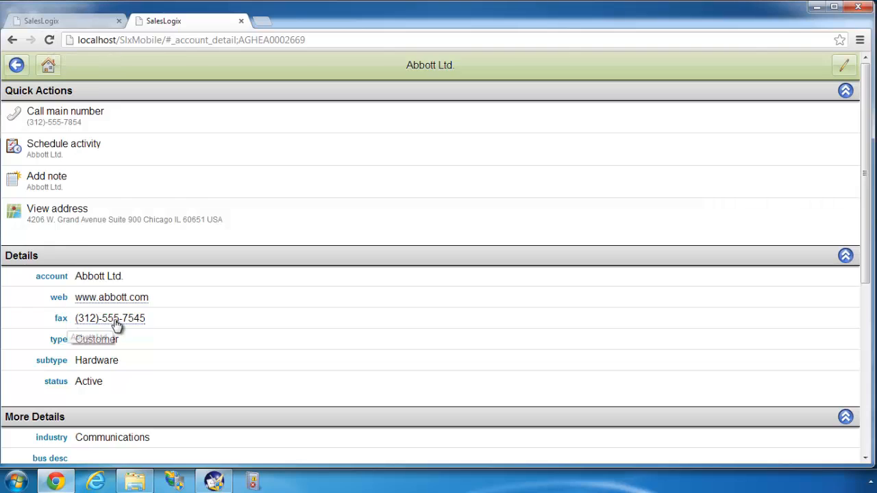
scroll(116, 329, "down", 3)
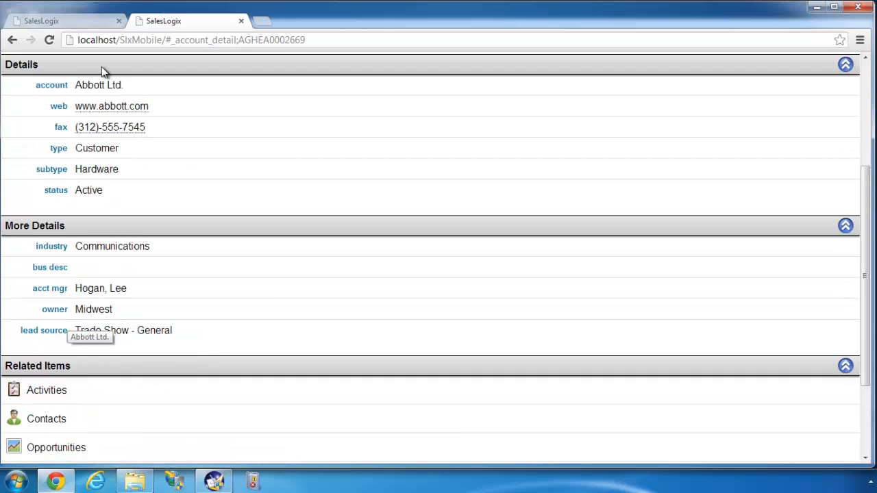
- Reload the deployed SlxMobile site, log on as admin and open the Abbott Ltd. account
left_click(49, 41)
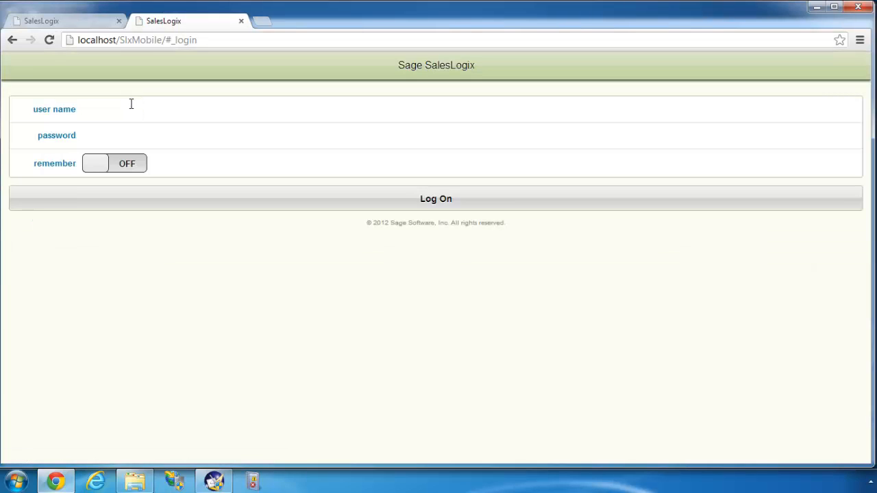
left_click(131, 103)
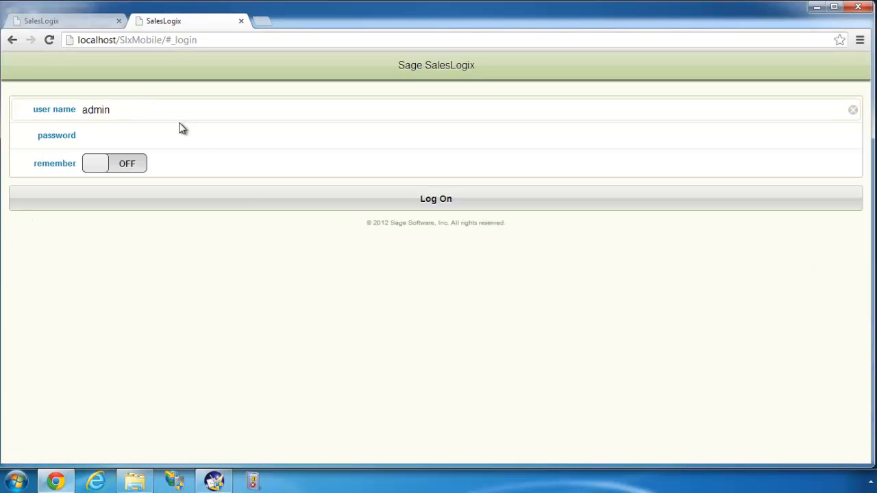
left_click(345, 203)
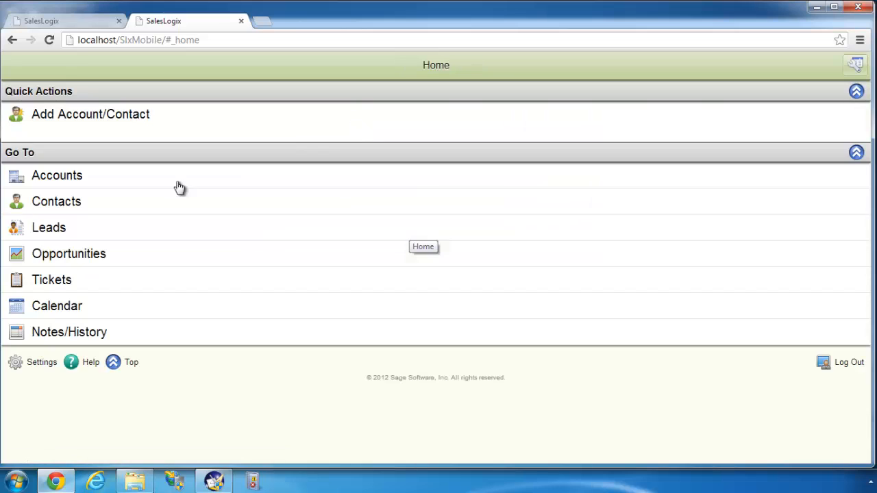
left_click(140, 185)
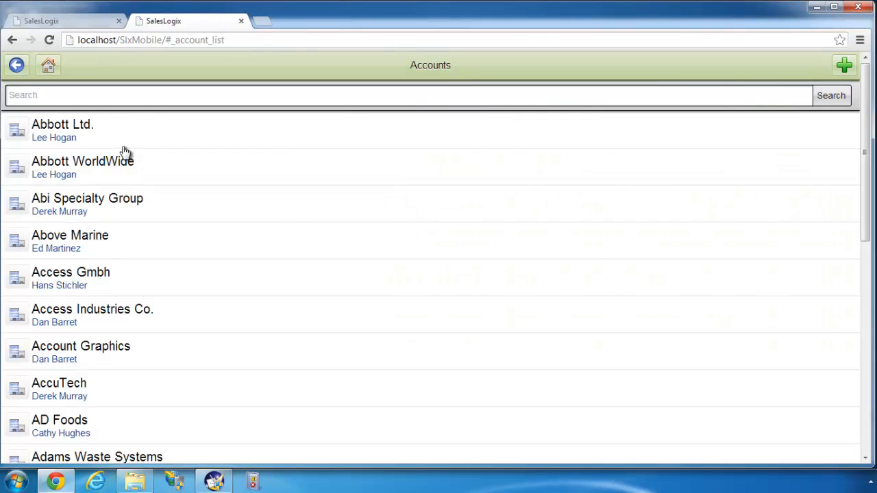
left_click(125, 130)
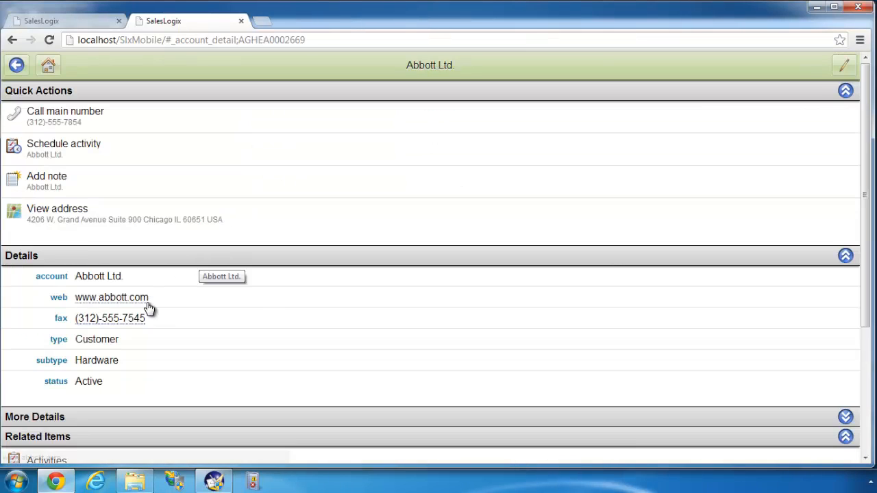
- Expand More Details on the Abbott Ltd. account and examine its fields
scroll(117, 285, "down", 2)
left_click(117, 284)
scroll(119, 284, "down", 2)
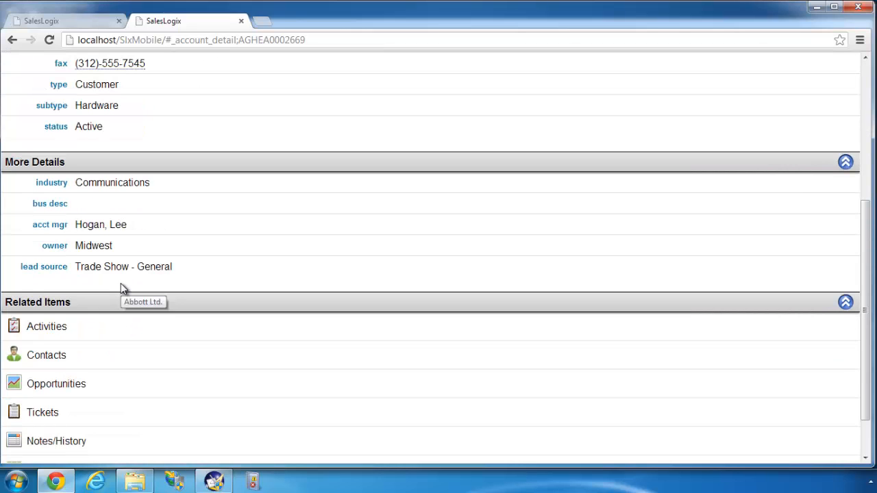
- Reload the site once more, log back on as admin and reopen Abbott Ltd. from the Accounts list
key("F5")
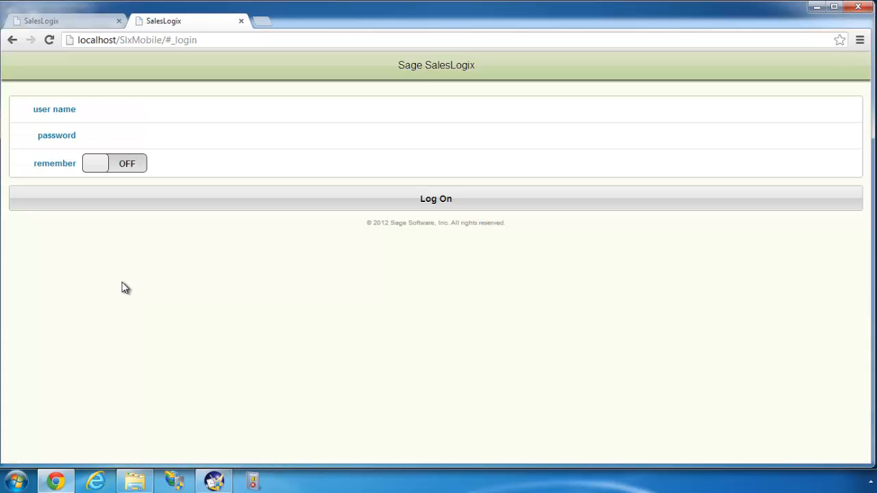
left_click(127, 110)
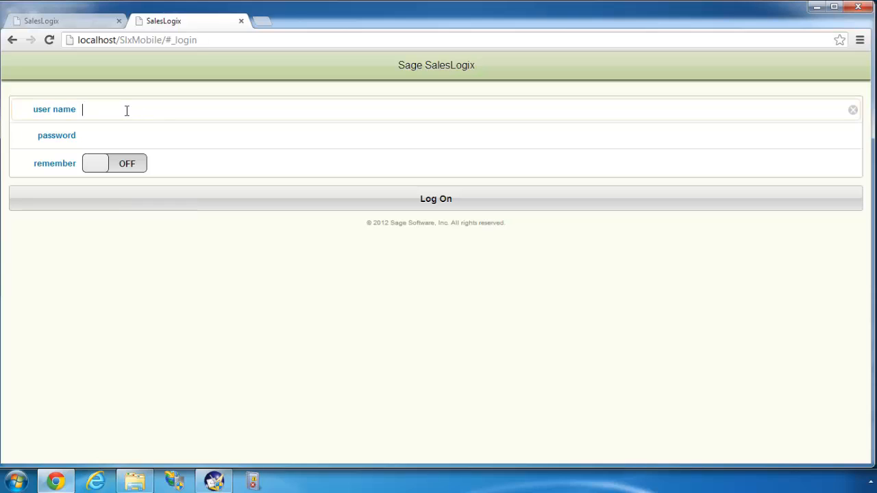
type("admin")
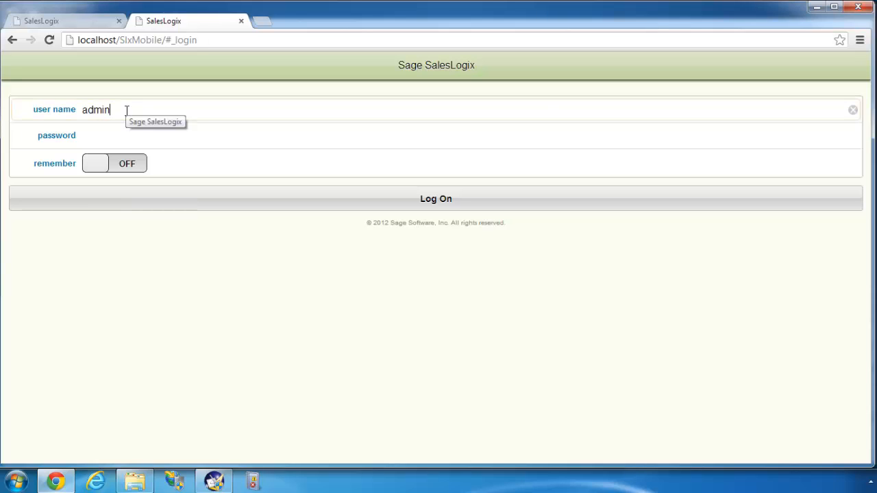
left_click(295, 200)
left_click(211, 179)
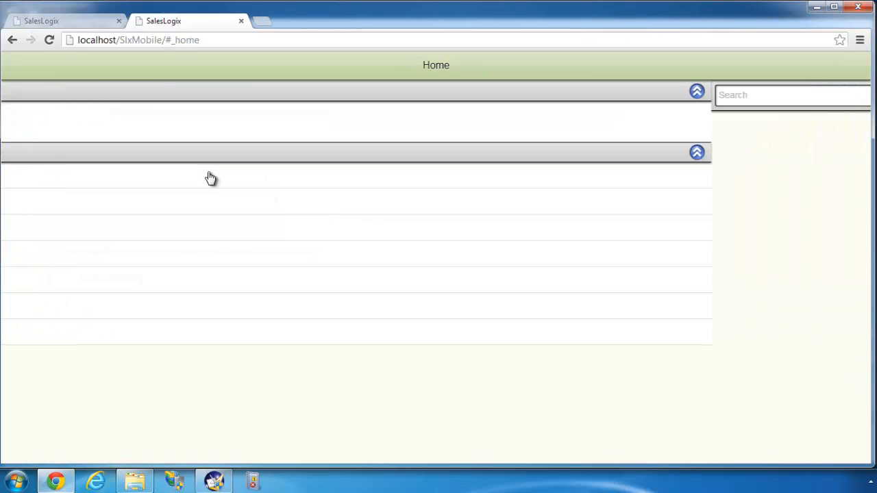
left_click(175, 148)
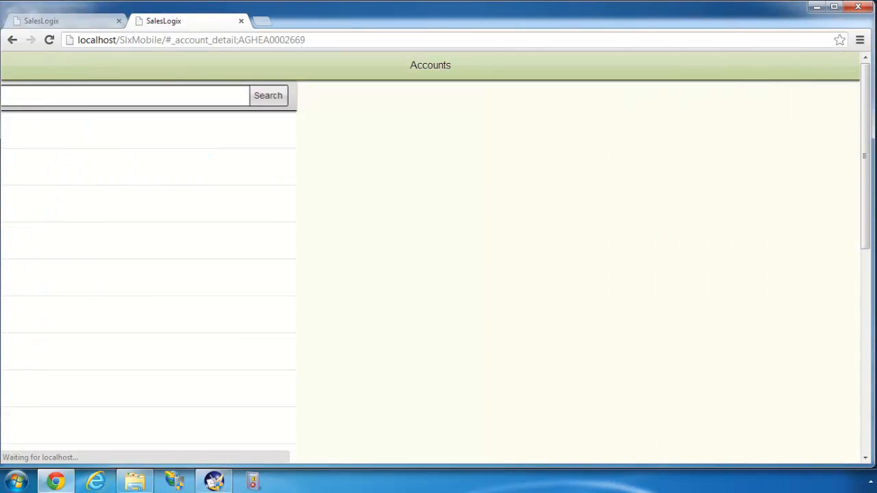
- Expand Abbott Ltd.'s More Details again and check for the custom new field 1
scroll(229, 273, "down", 2)
left_click(157, 288)
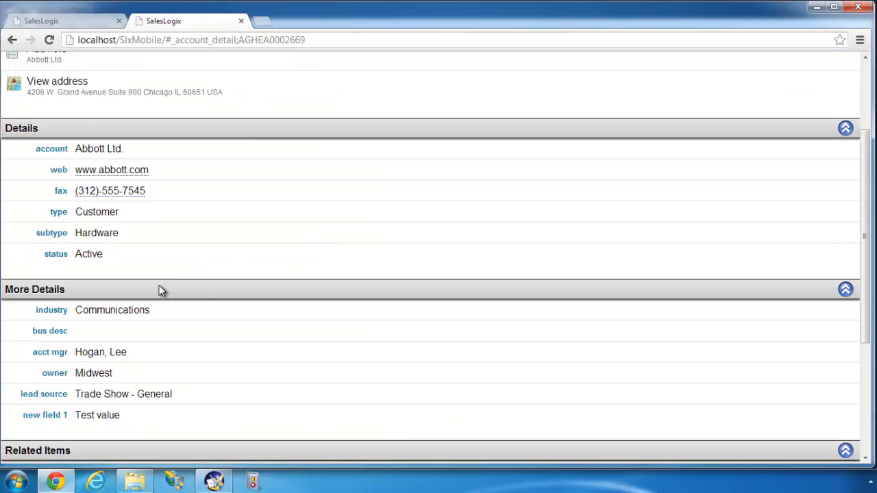
scroll(150, 294, "down", 2)
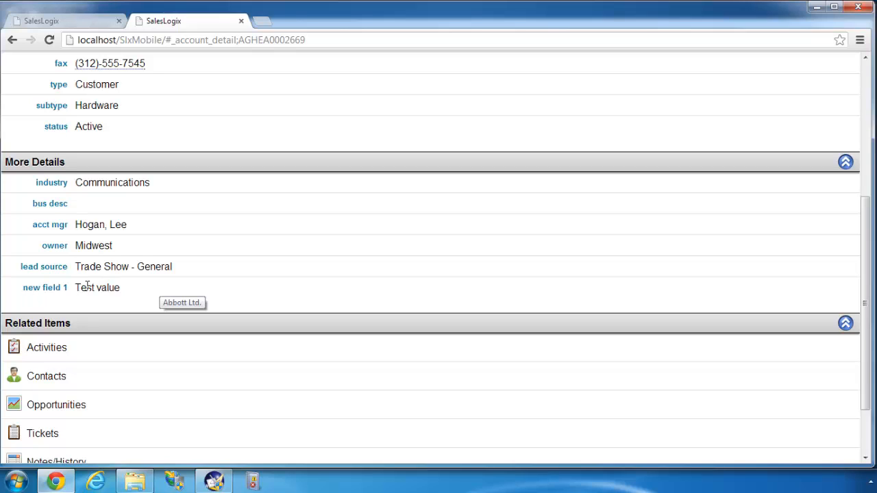
- In Application Architect, view the Bundle Model's Create Manifest by Change Date options, including the start date, and cancel the dialog
left_click(214, 481)
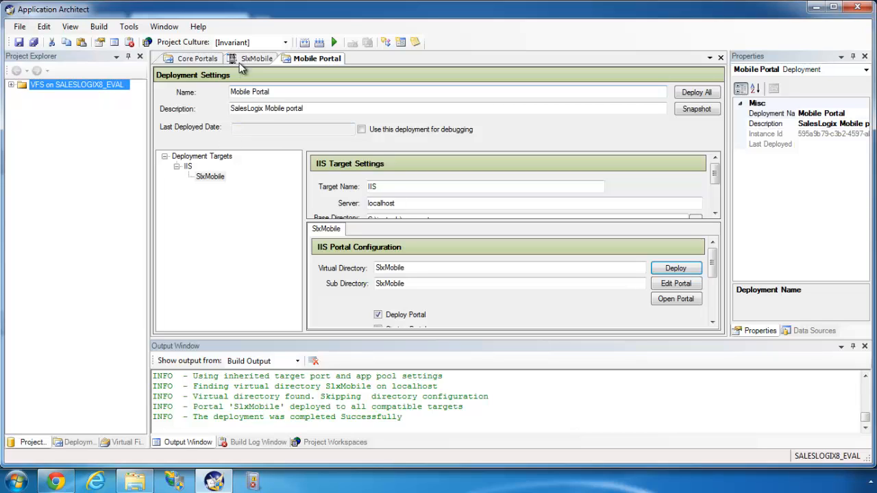
left_click(11, 84)
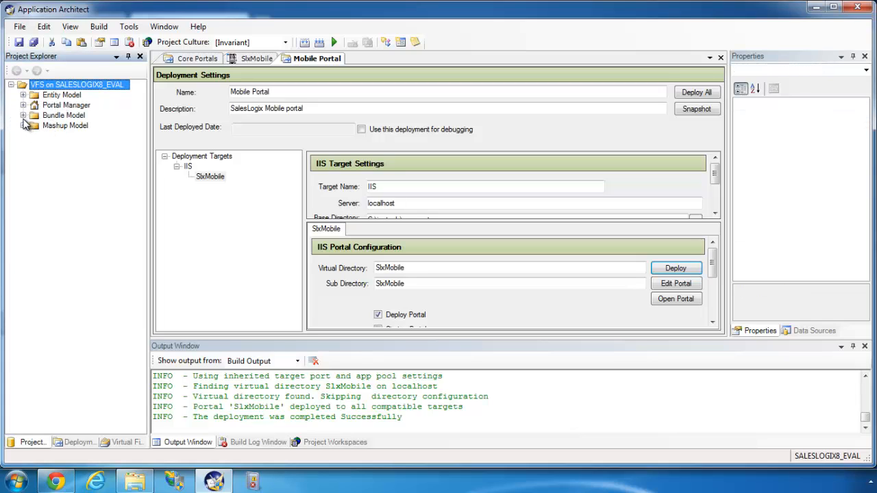
left_click(24, 116)
right_click(69, 120)
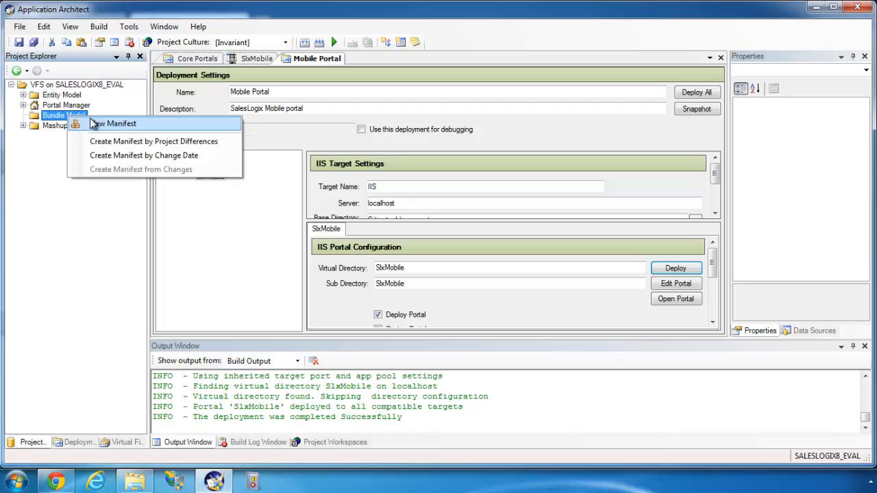
left_click(110, 155)
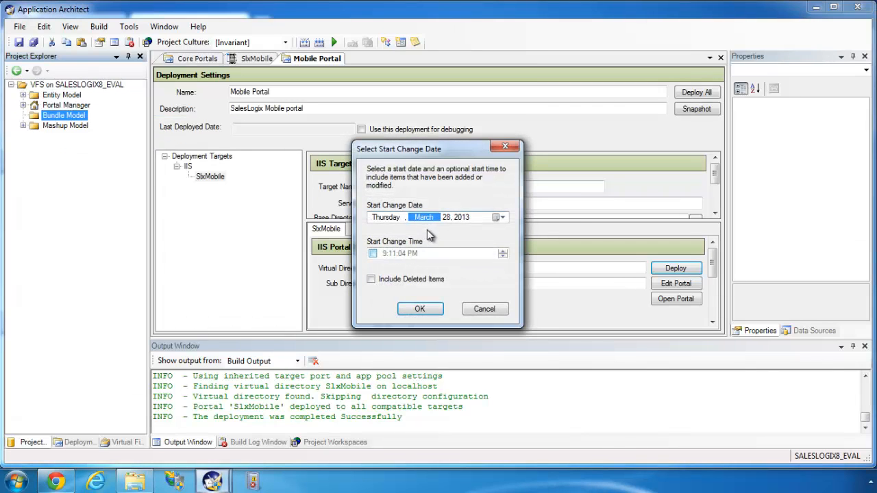
left_click(502, 217)
left_click(501, 218)
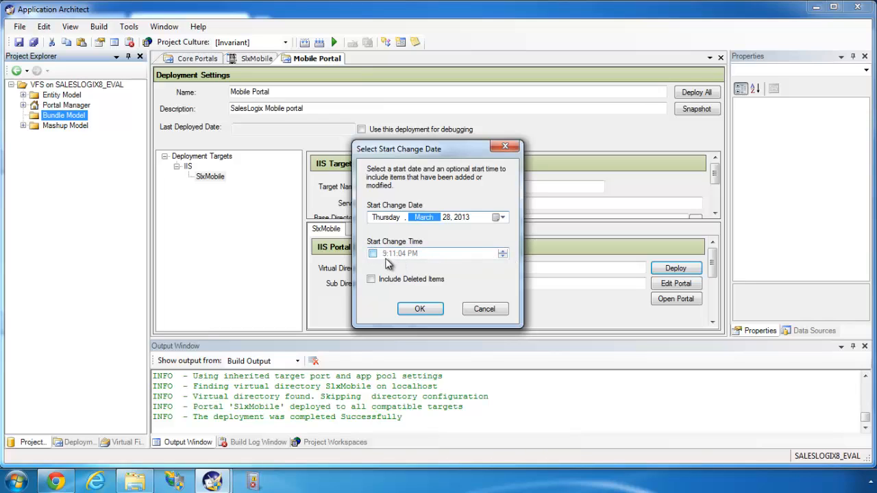
left_click(484, 309)
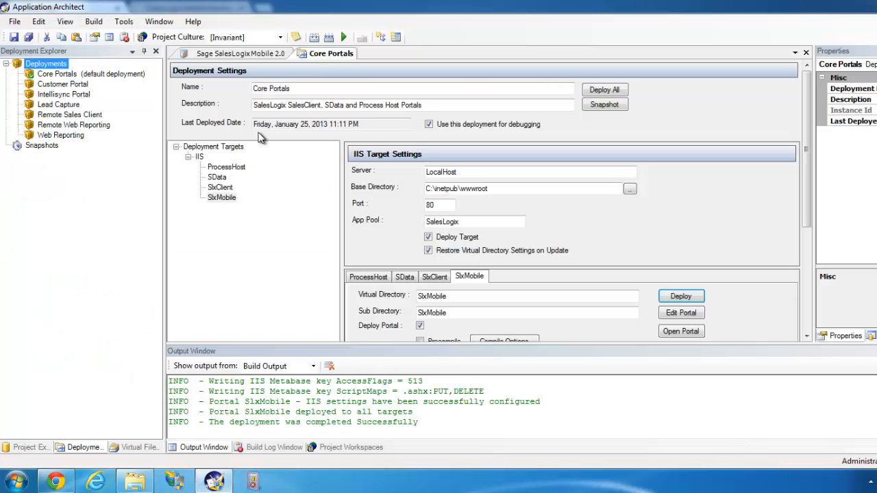
- Show the Sage SalesLogix Mobile 2.0 portal's support files and browse to SlxMobileDev\products\argos-custom\src in Windows Explorer
left_click(236, 55)
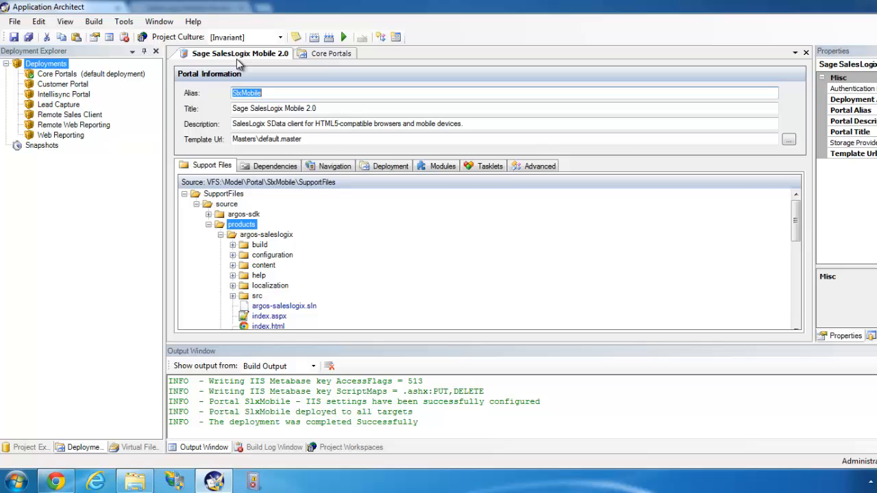
left_click(313, 260)
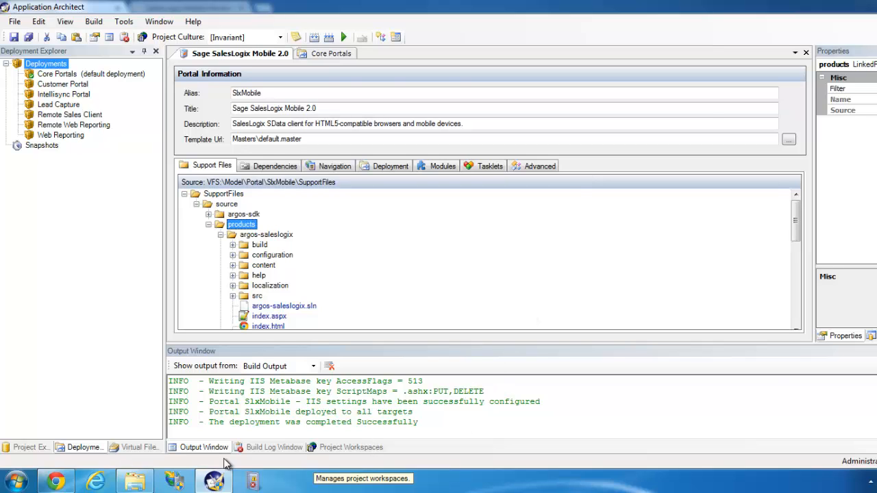
left_click(136, 482)
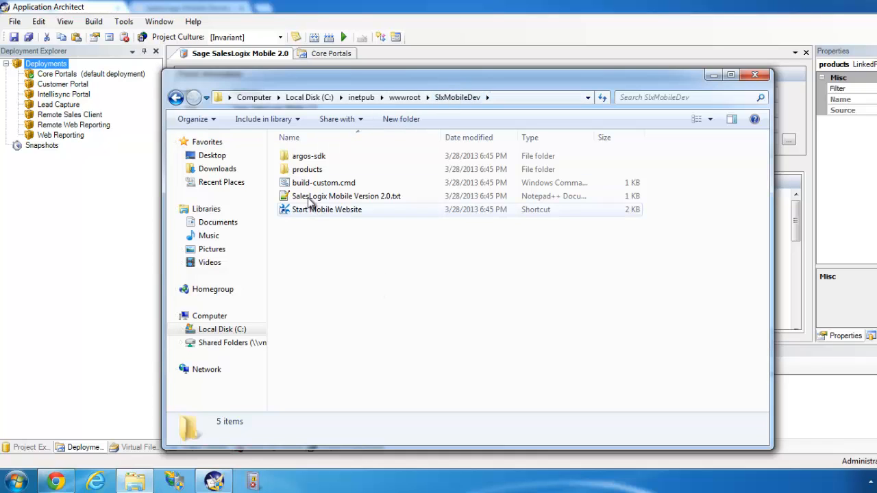
double_click(307, 170)
double_click(306, 160)
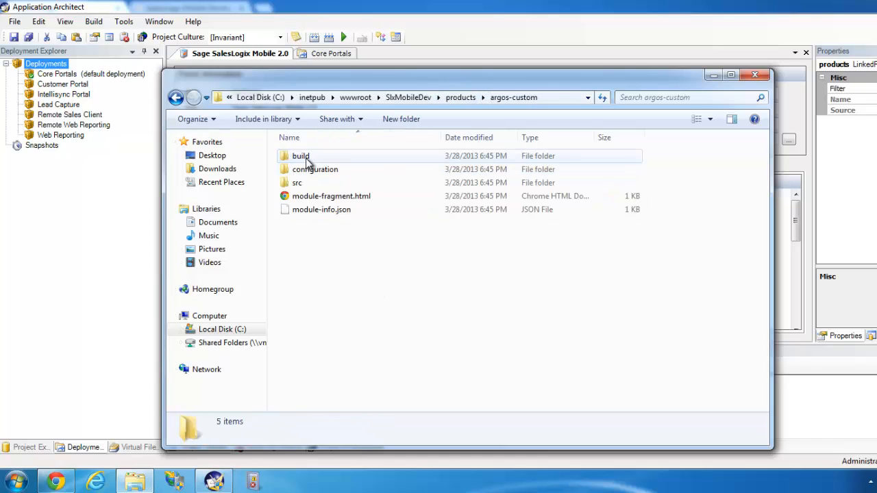
left_click(296, 186)
double_click(297, 186)
- Examine ApplicationModule.js in the src folder, go back up to products and reopen the argos-custom folder
left_click(307, 157)
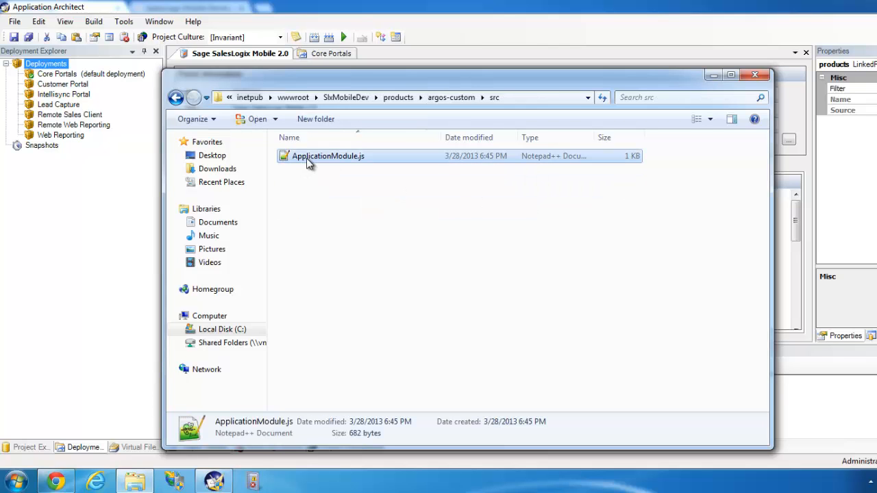
right_click(307, 159)
left_click(340, 198)
left_click(452, 98)
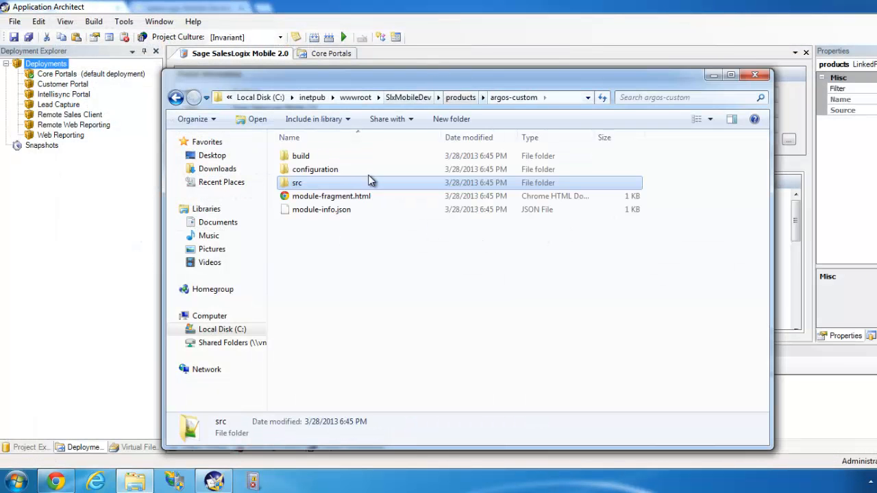
left_click(459, 98)
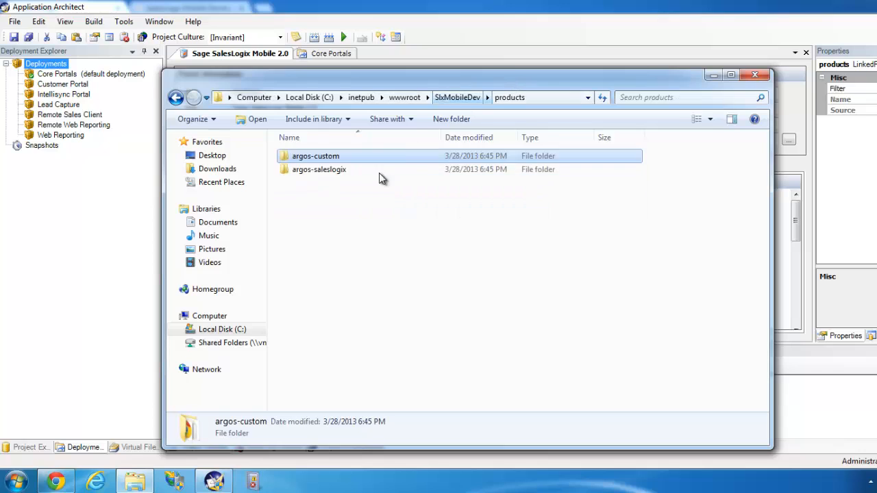
double_click(315, 157)
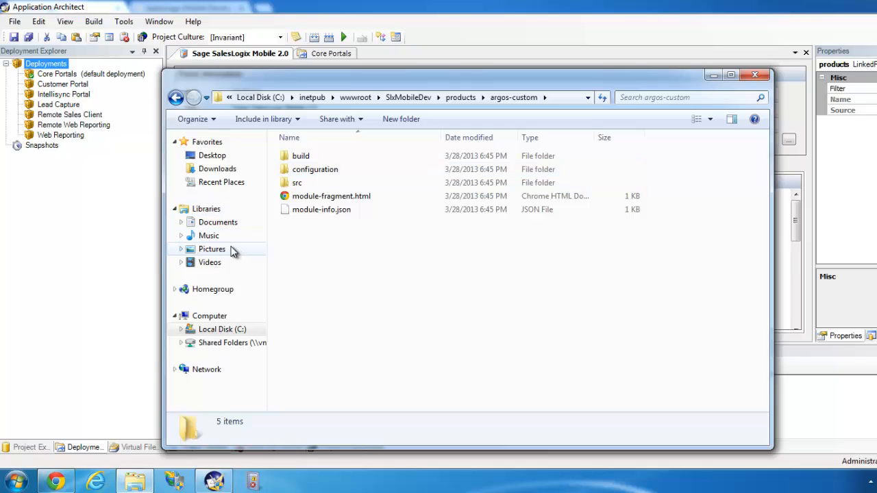
- Return to Application Architect and create an argos-custom folder under source\products in the Mobile 2.0 portal's support files
left_click(111, 243)
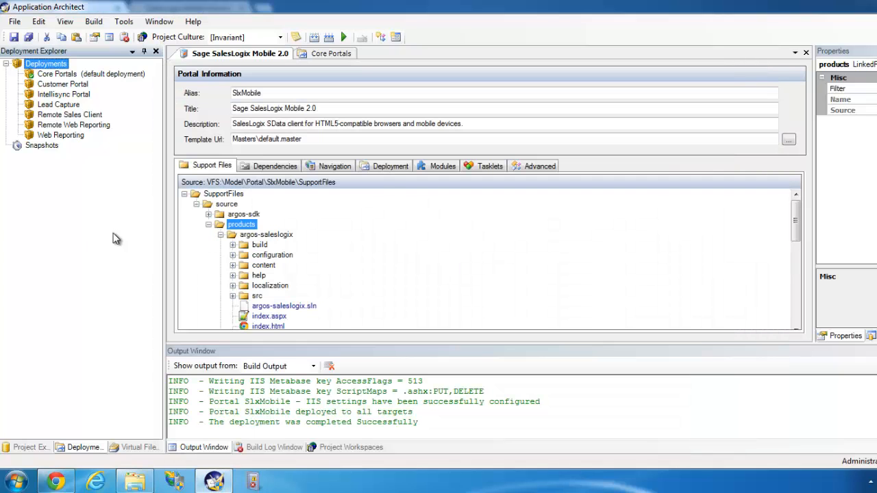
left_click(220, 235)
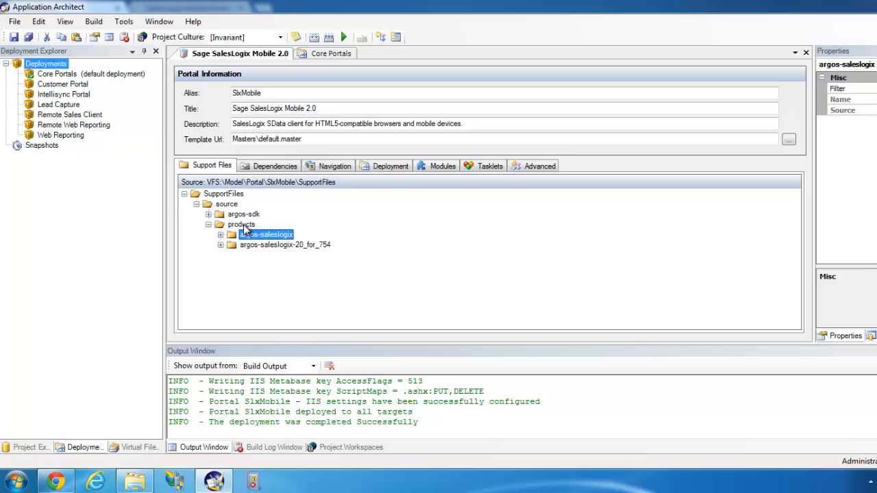
right_click(245, 231)
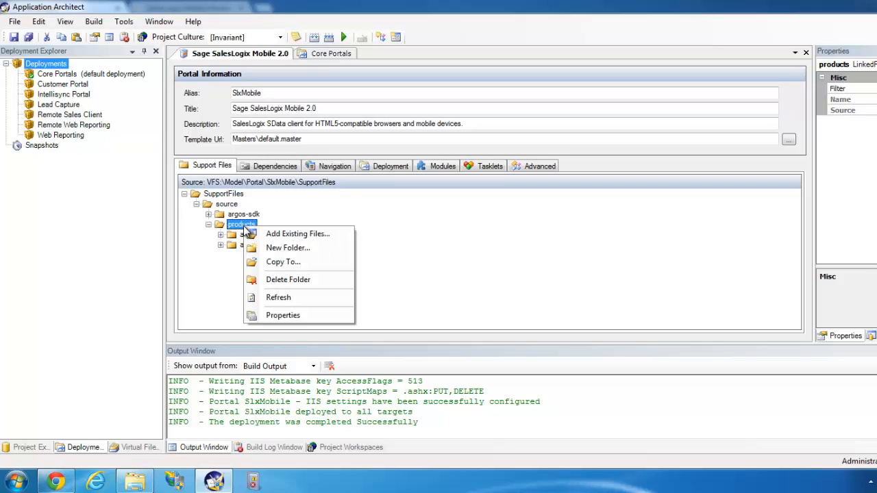
left_click(299, 249)
type("arg")
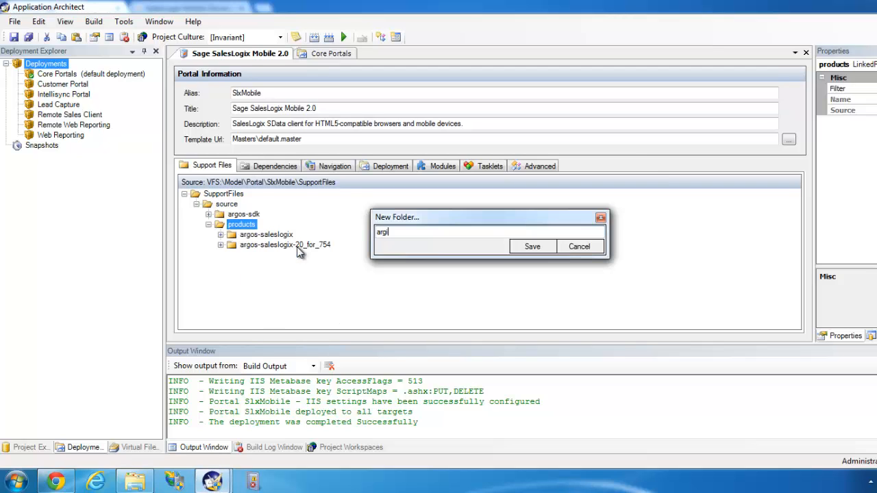
type("os-custom")
left_click(546, 247)
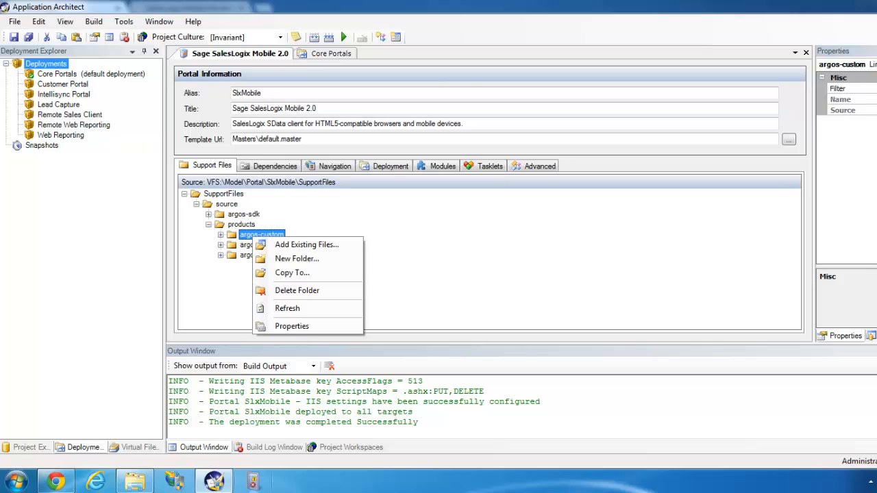
- Check the argos-custom folder's structure in Windows Explorer, and create a matching build subfolder under argos-custom in the Application Architect support files
left_click(136, 482)
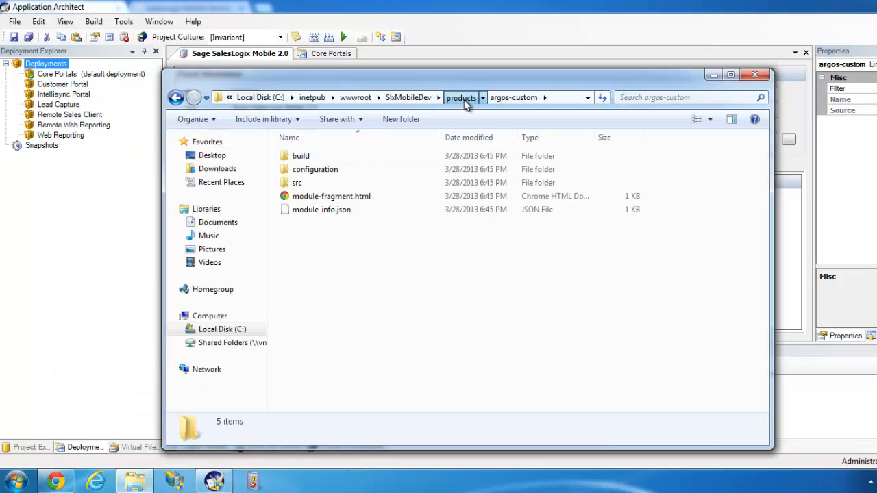
left_click(461, 98)
double_click(313, 157)
left_click(309, 157)
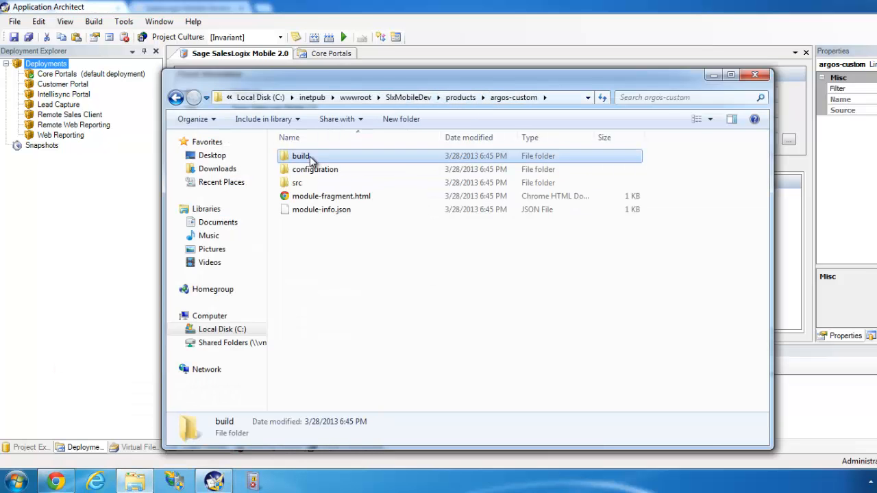
left_click(119, 247)
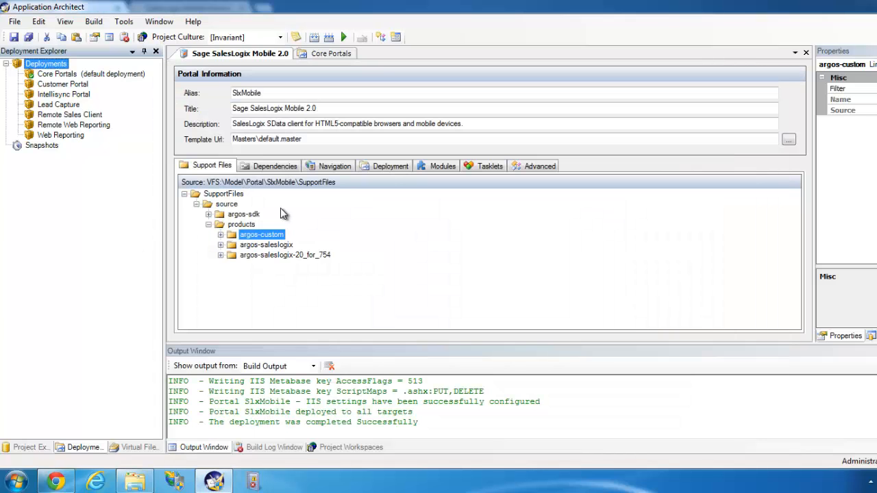
right_click(280, 234)
left_click(293, 258)
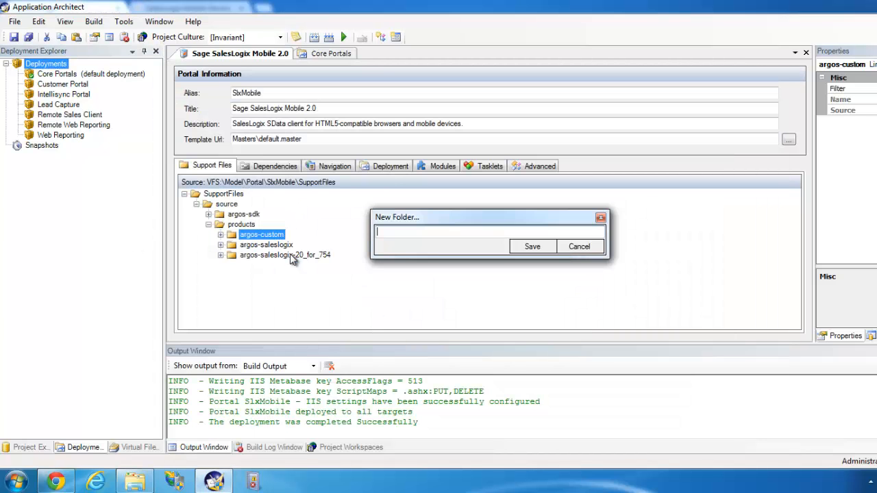
type("build")
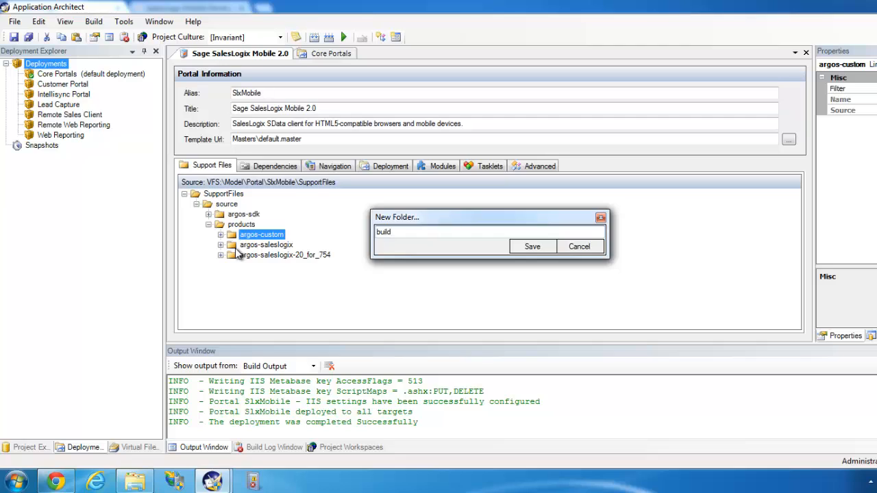
key("Return")
- Expand argos-custom in the support files and add a subfolder named configuration
left_click(220, 234)
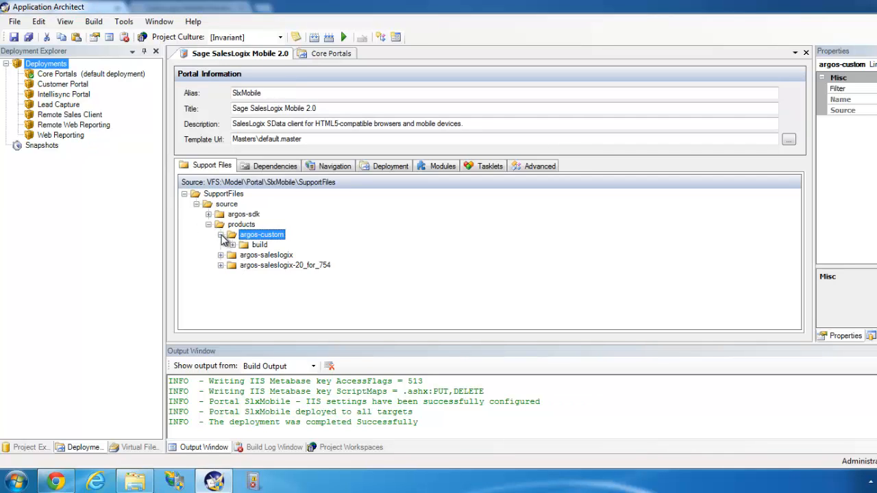
right_click(255, 237)
left_click(308, 259)
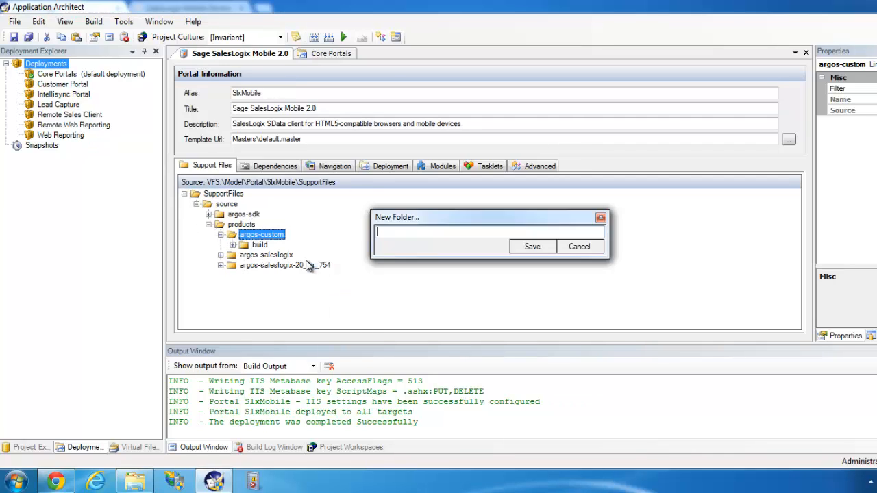
type("configu")
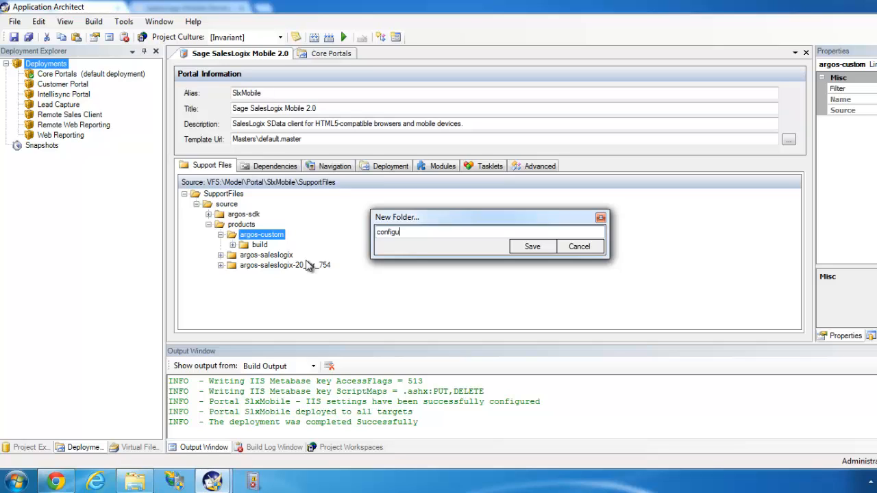
type("ration")
key("Return")
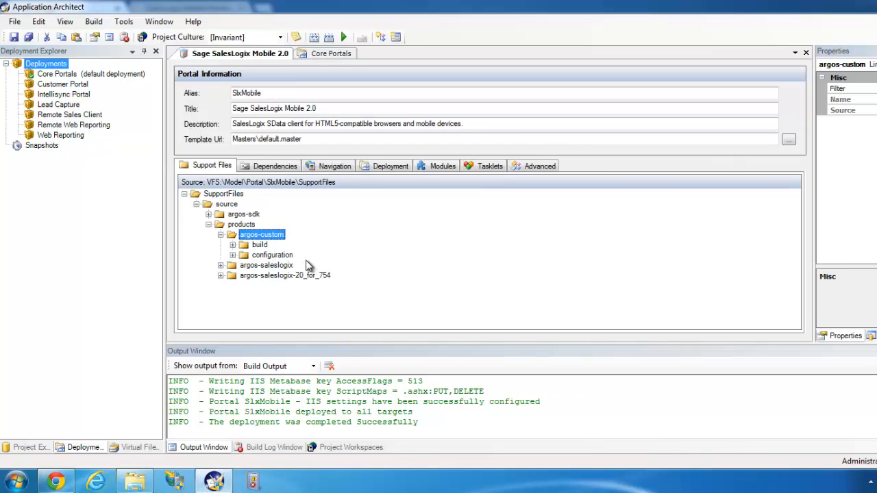
- Add a subfolder named src to argos-custom in the support files
right_click(267, 236)
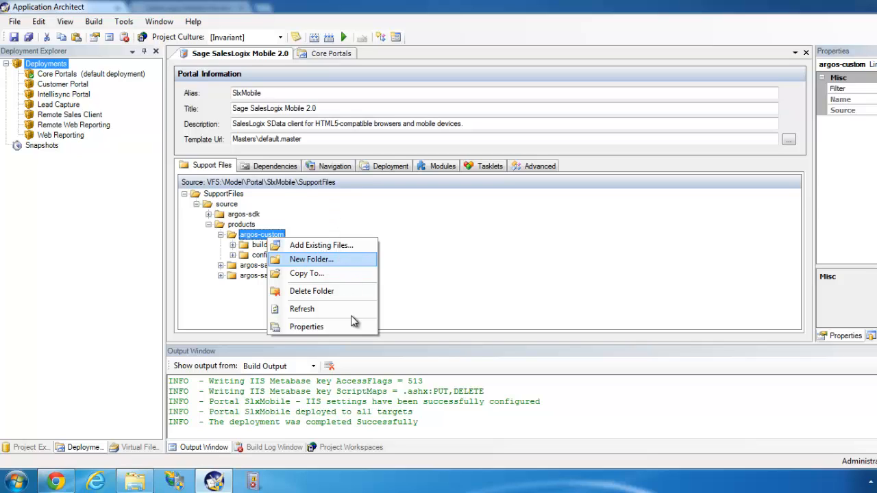
left_click(313, 259)
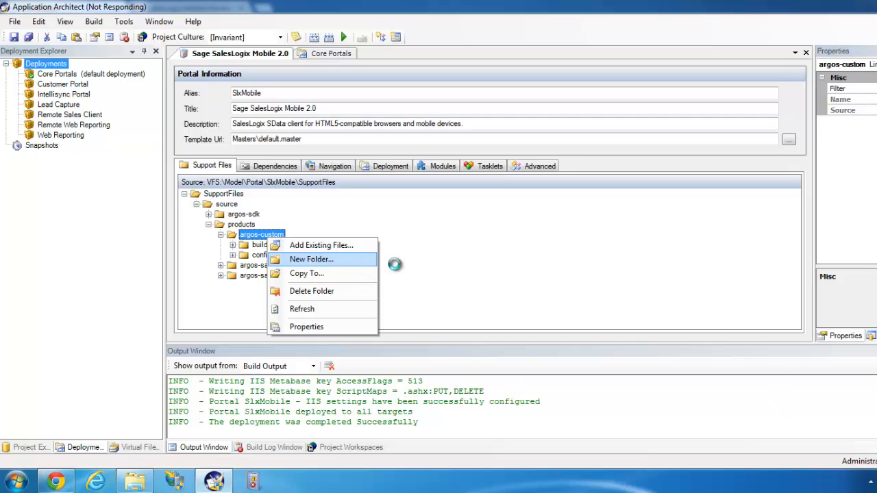
type("src")
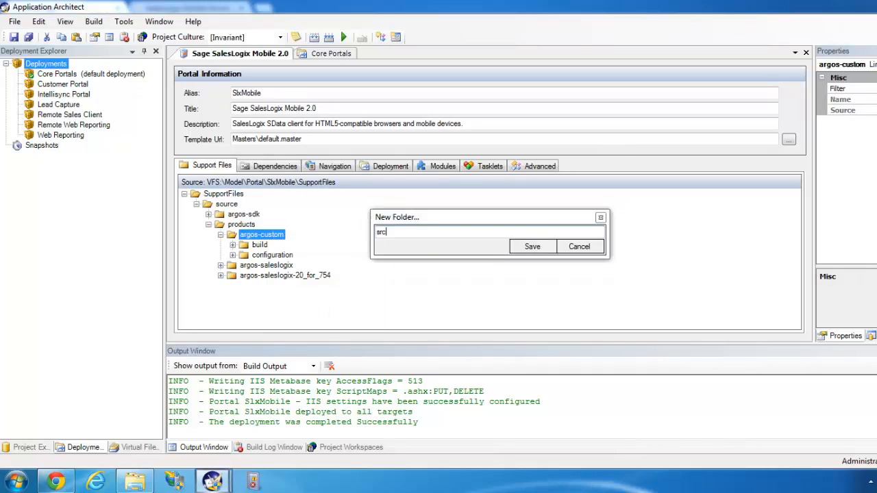
left_click(528, 245)
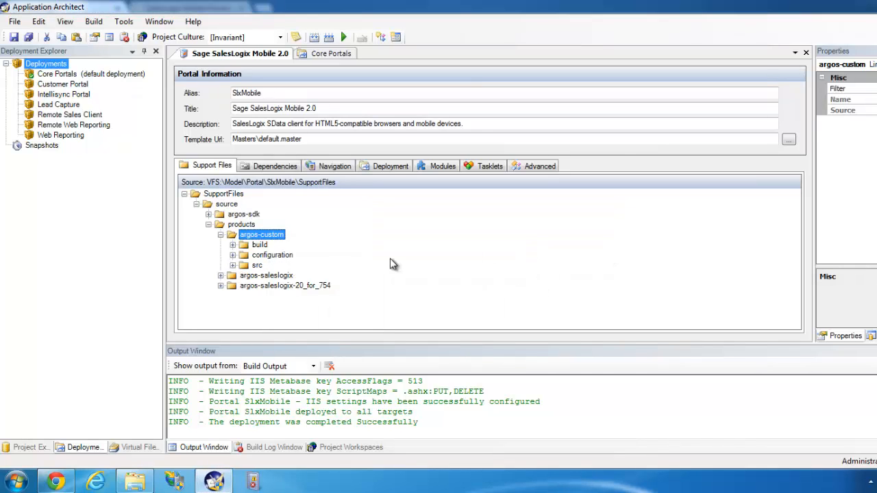
- Add the existing files module-fragment.html and module-info.json from C:\inetpub\wwwroot\SlxMobileDev\products\argos-custom to the portal's argos-custom folder
right_click(267, 232)
left_click(284, 238)
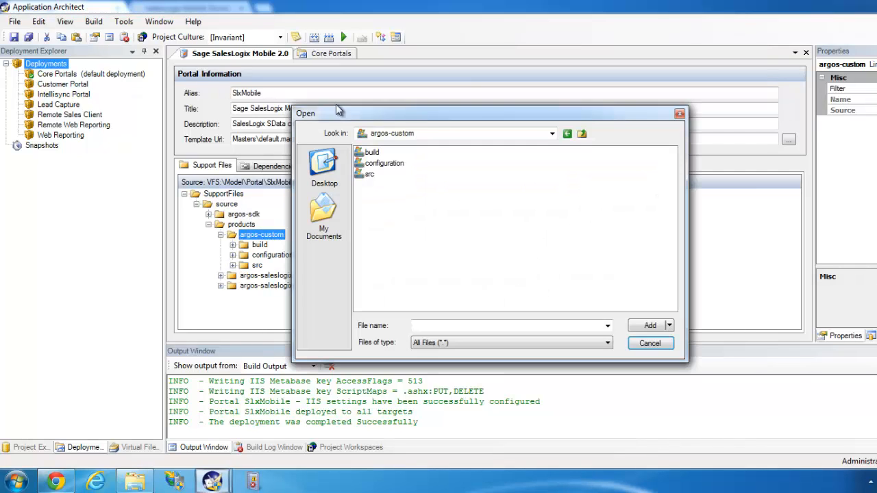
left_click(453, 132)
scroll(441, 152, "up", 5)
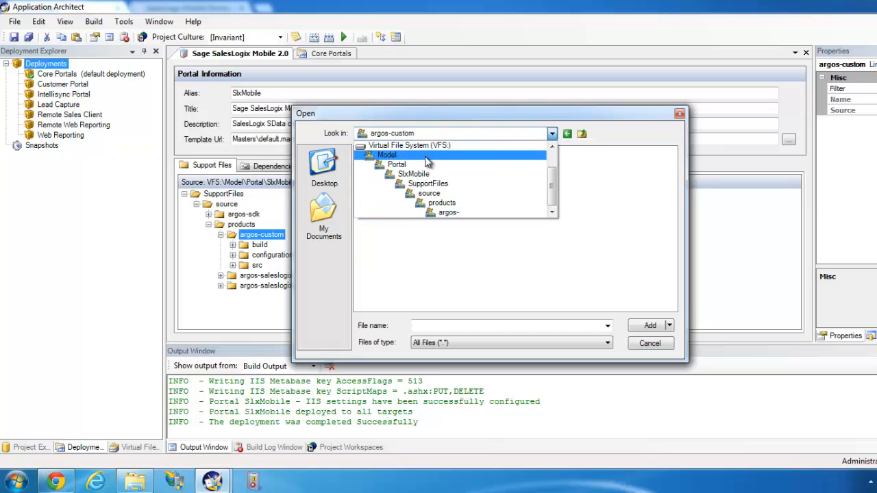
left_click(388, 156)
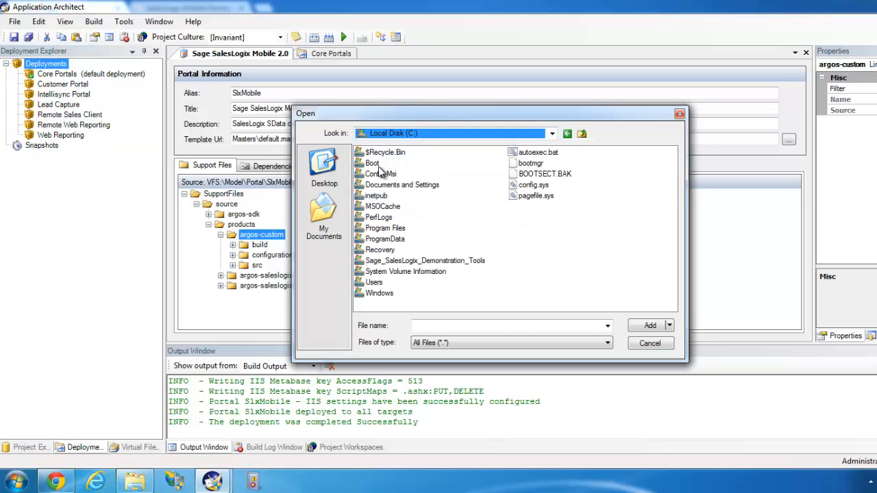
double_click(375, 196)
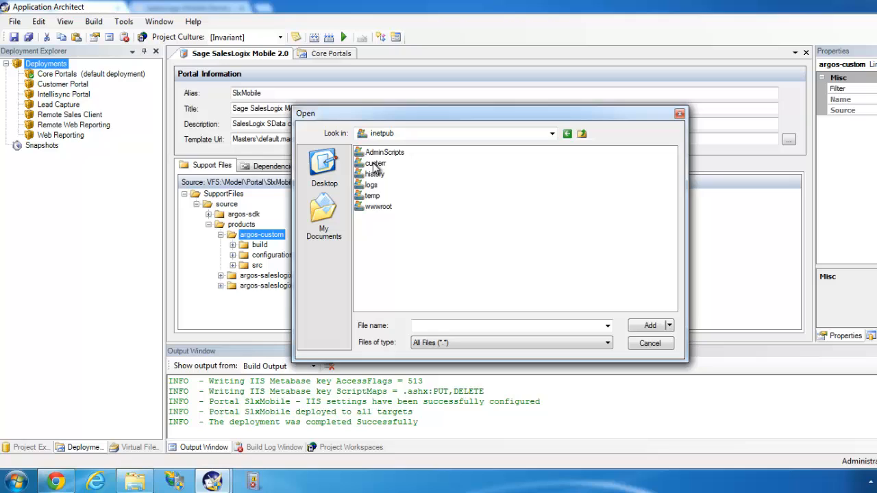
double_click(378, 206)
double_click(384, 209)
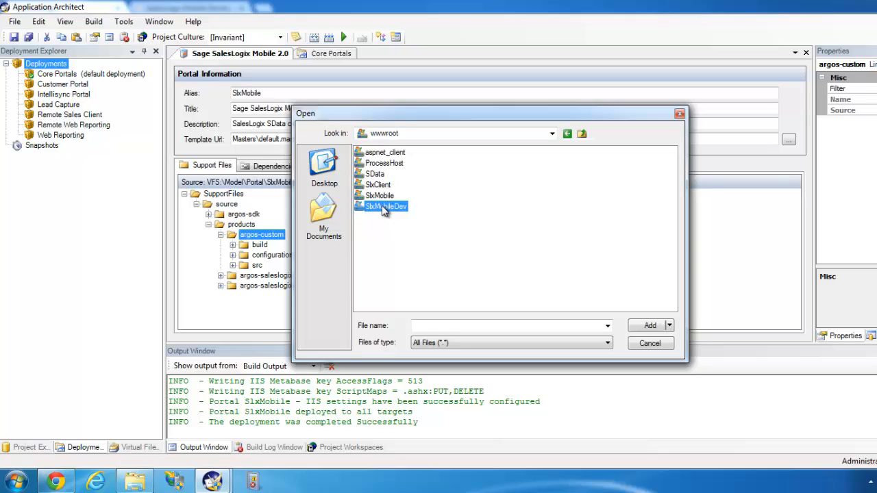
double_click(377, 163)
double_click(381, 153)
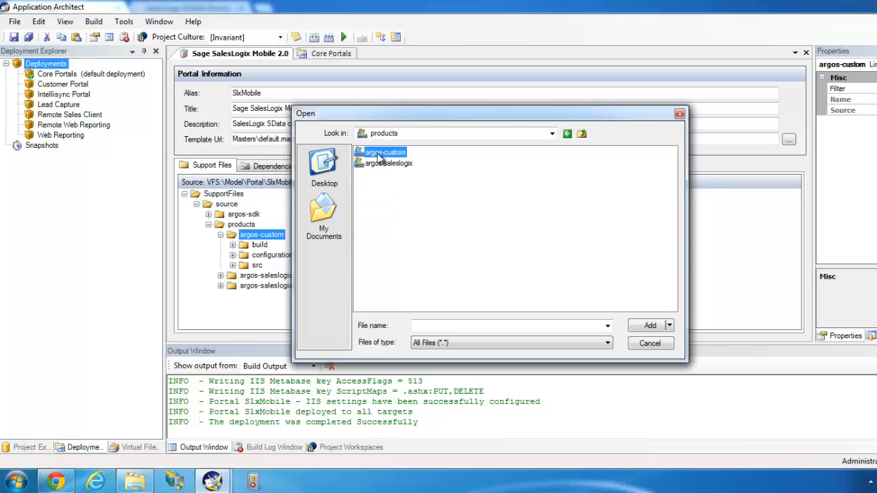
left_click(380, 184)
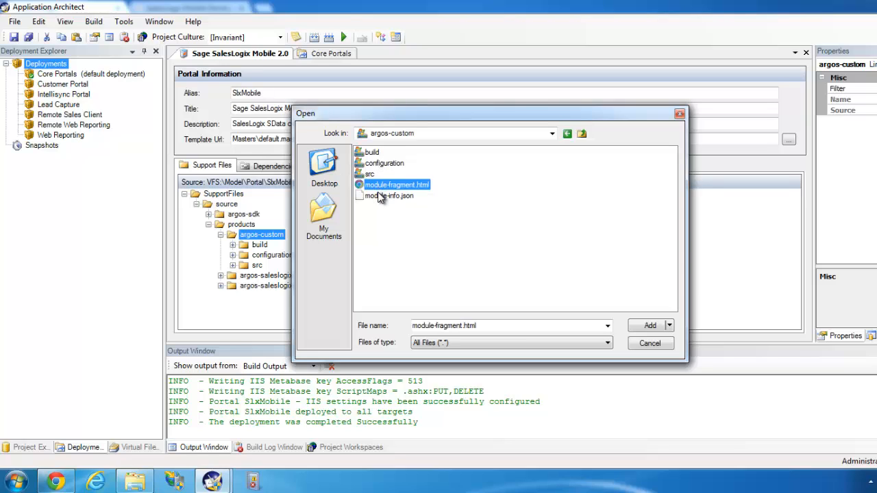
left_click(382, 196, "ctrl")
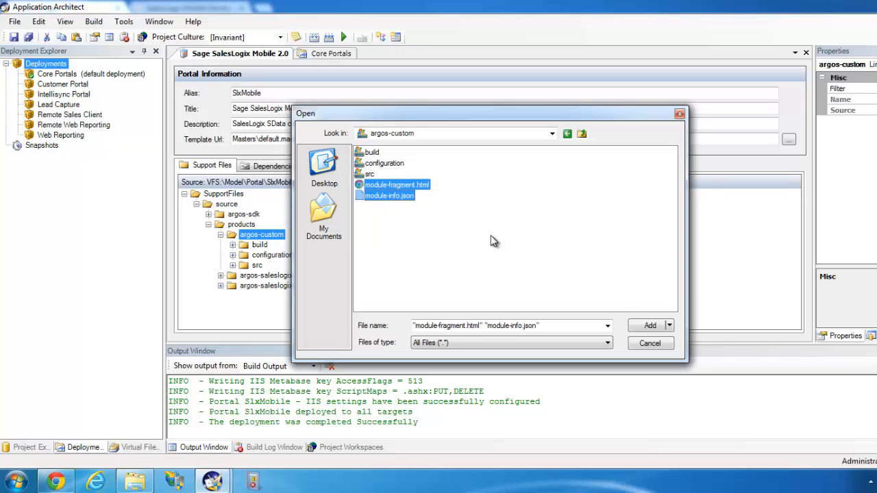
left_click(647, 326)
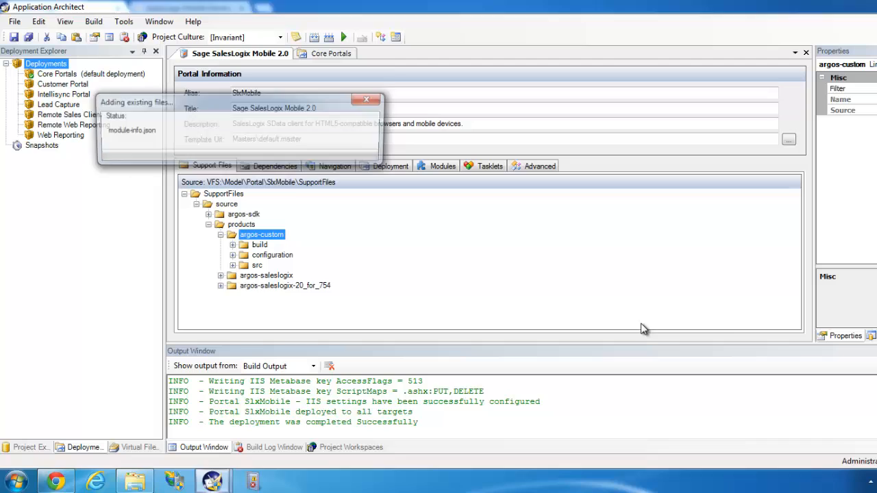
- Add release.cmd, release.jsb2 and release-template.jsb2 from C:\inetpub\wwwroot\SlxMobileDev\products\argos-custom\build to the build folder under argos-custom in the portal's support files
left_click(260, 245)
right_click(261, 251)
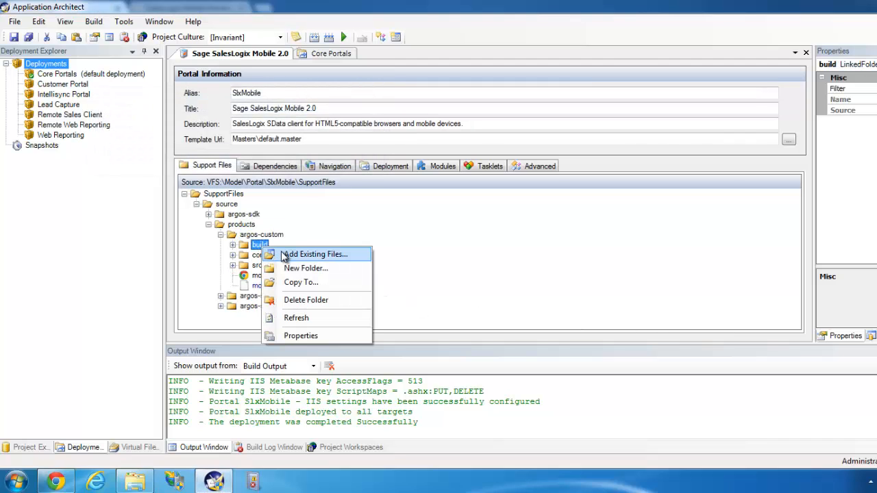
left_click(286, 255)
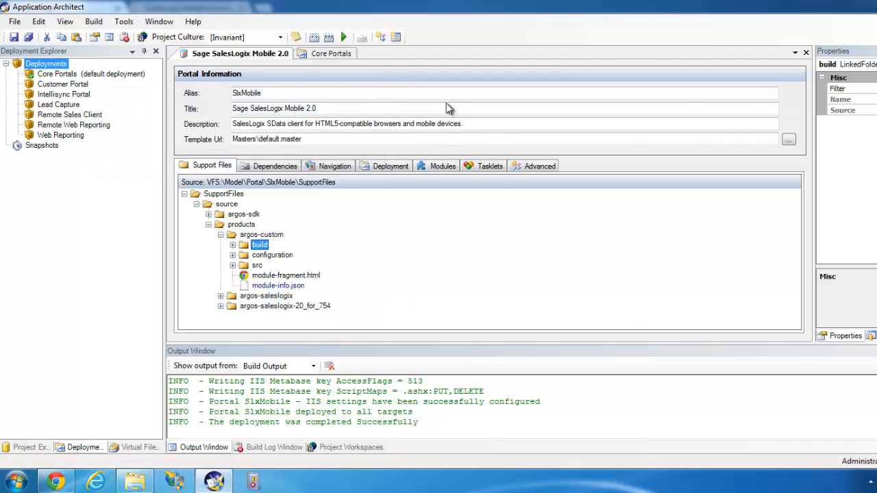
left_click(551, 133)
scroll(551, 158, "up", 2)
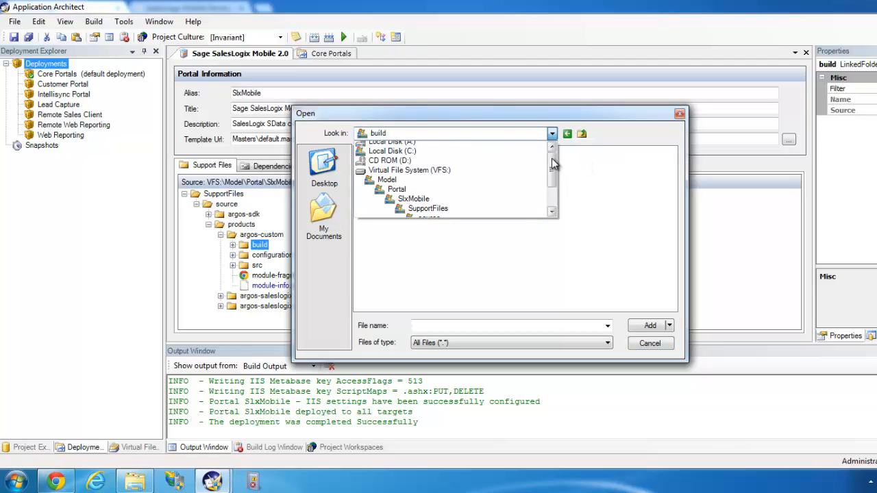
left_click(380, 155)
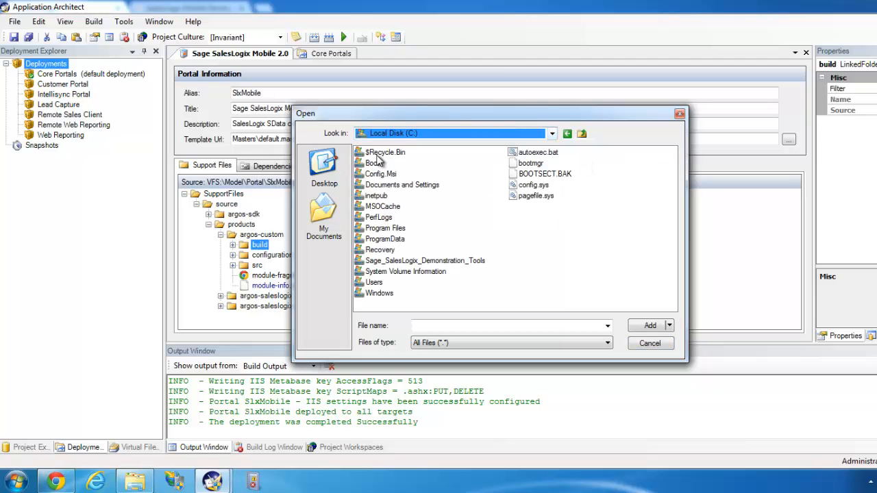
double_click(376, 196)
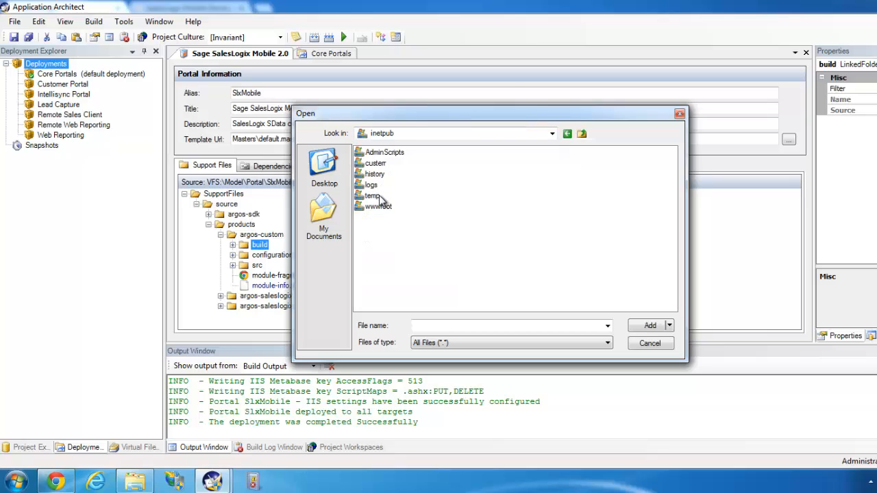
double_click(378, 206)
left_click(381, 208)
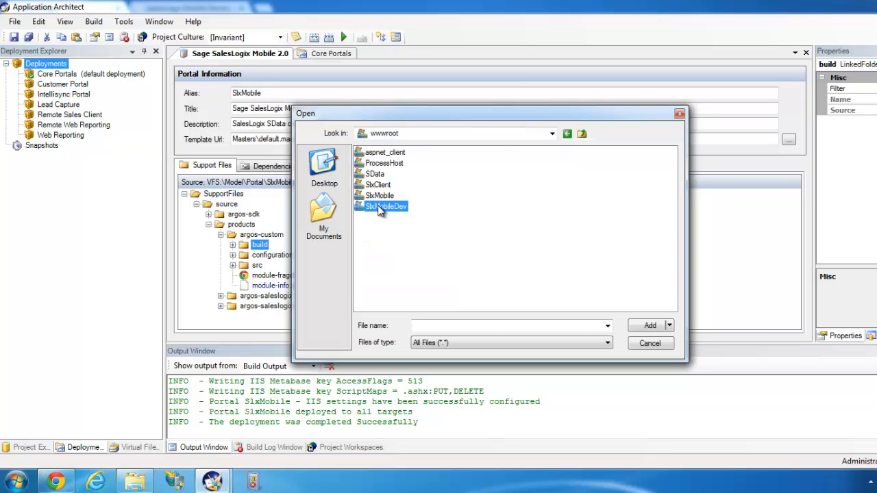
double_click(381, 207)
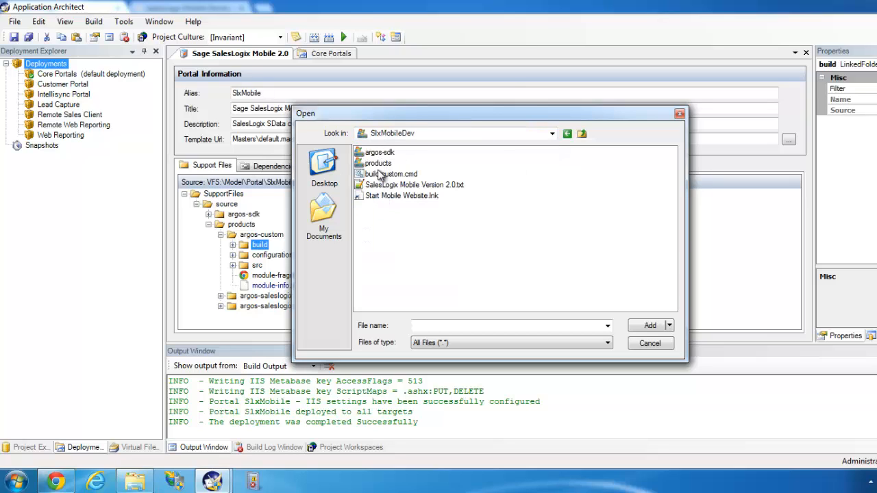
left_click(381, 174)
double_click(379, 163)
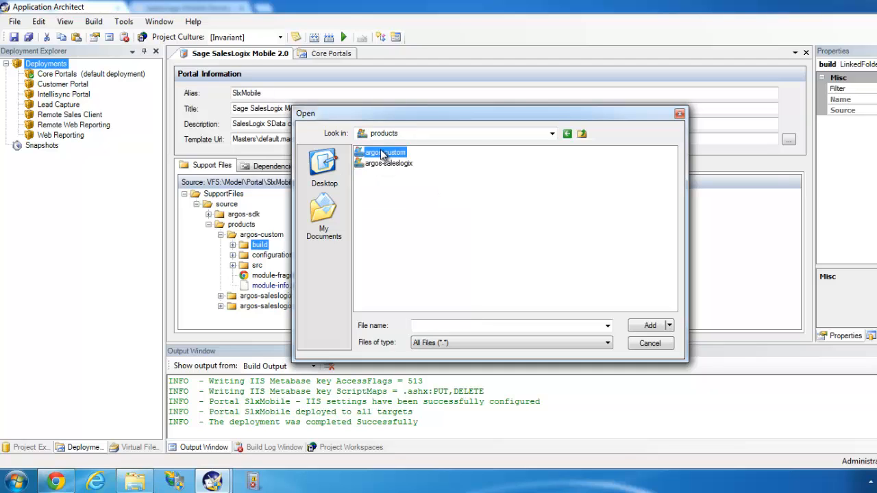
double_click(380, 152)
double_click(374, 152)
left_click_drag(379, 199, 370, 154)
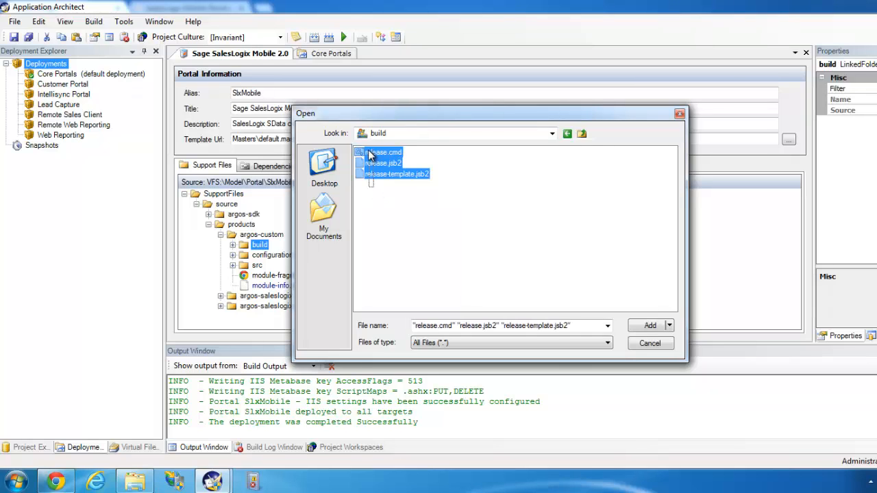
left_click(647, 325)
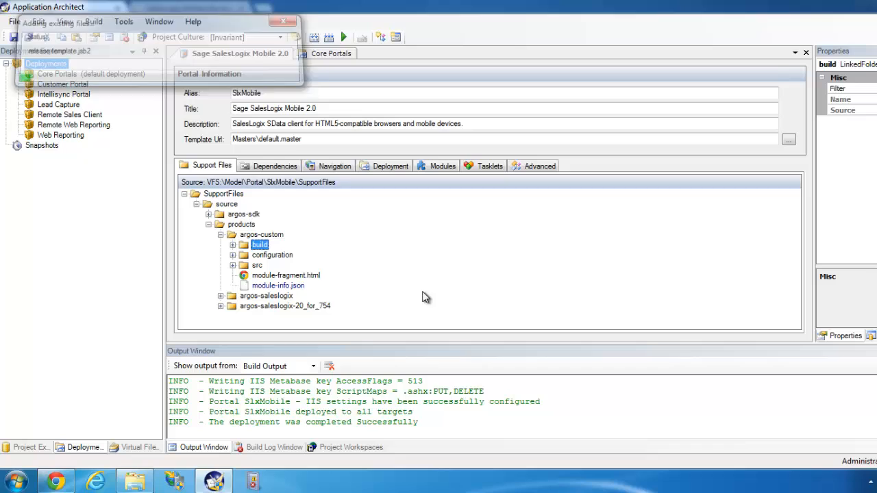
- Add development.js and production.js from SlxMobileDev\products\argos-custom\configuration on drive C to the configuration folder under argos-custom, and check that folder's contents
left_click(272, 255)
right_click(274, 256)
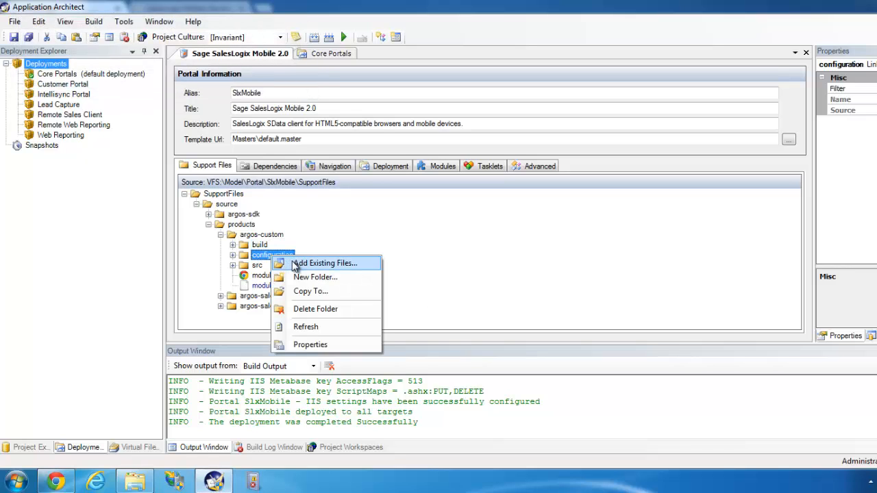
left_click(308, 261)
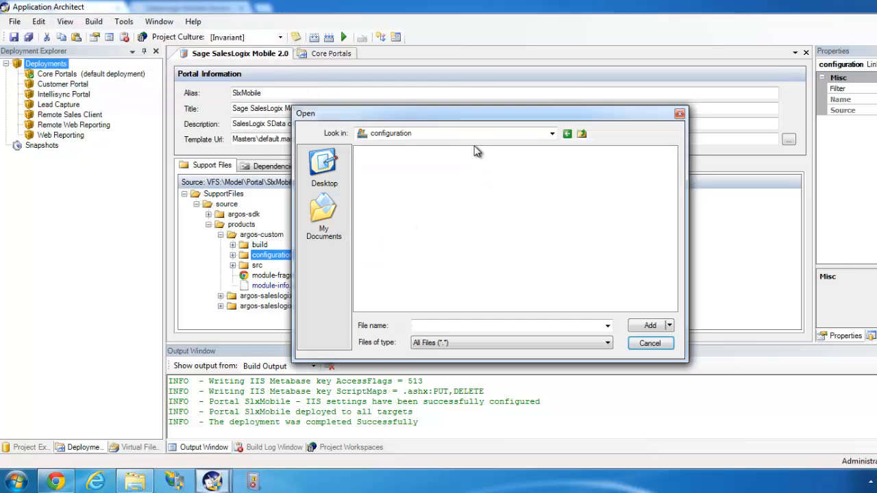
left_click(491, 133)
left_click_drag(553, 197, 552, 158)
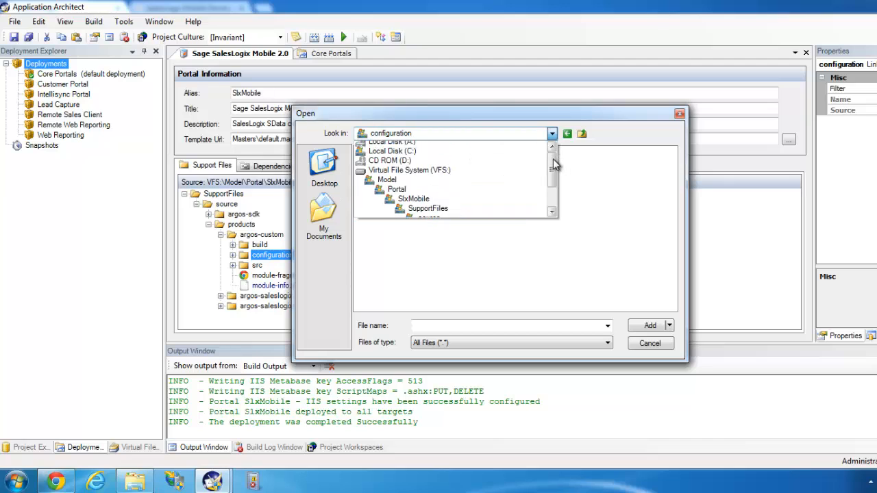
left_click(410, 156)
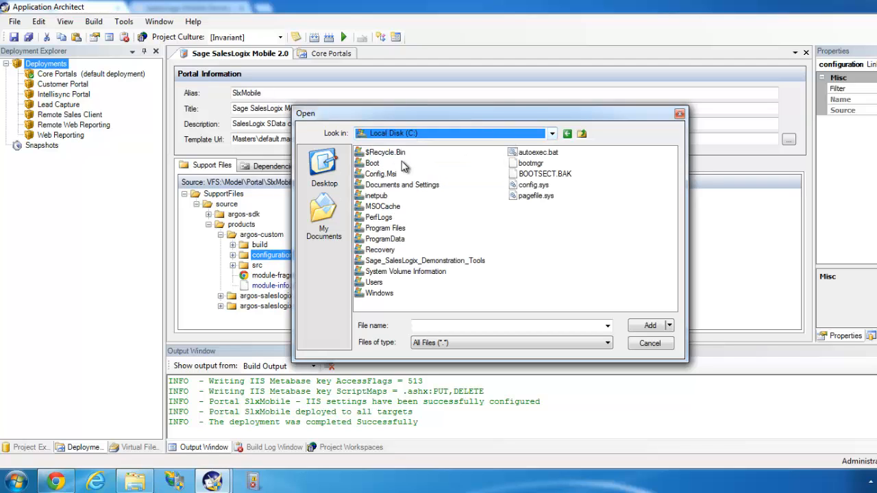
double_click(377, 196)
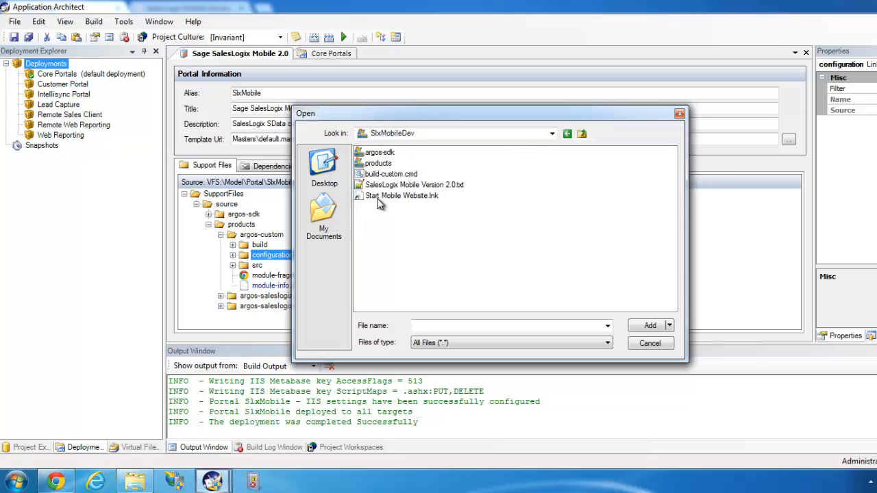
double_click(379, 164)
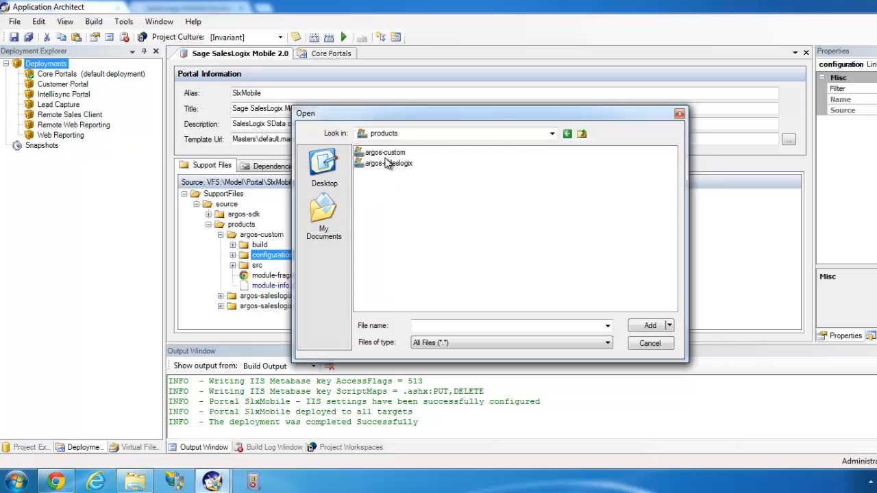
left_click(388, 154)
double_click(389, 153)
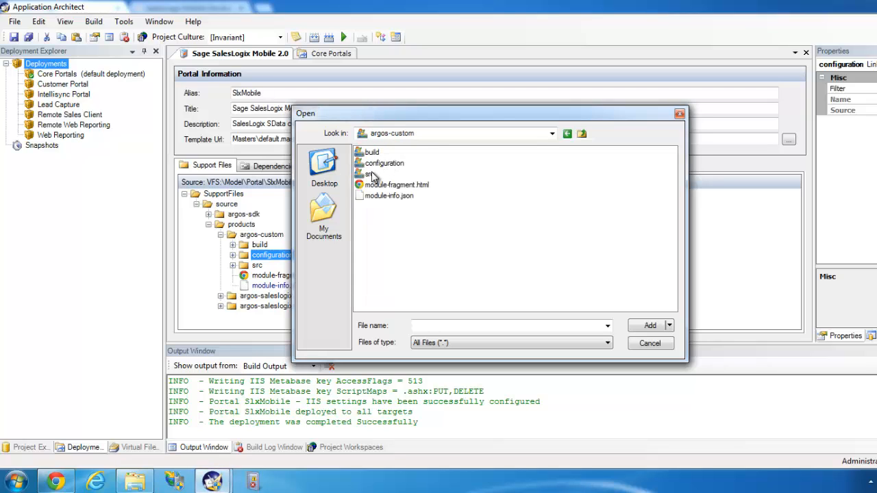
double_click(380, 165)
left_click_drag(376, 177, 374, 153)
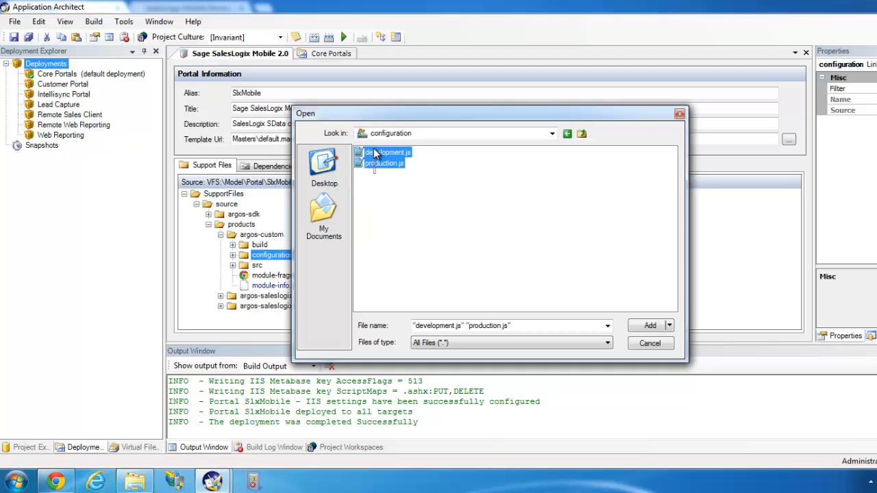
left_click(649, 325)
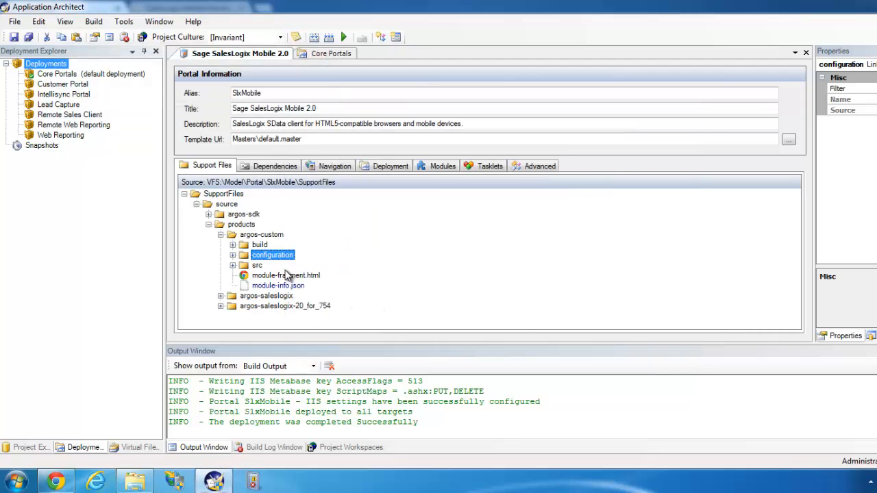
left_click(232, 256)
left_click(232, 256)
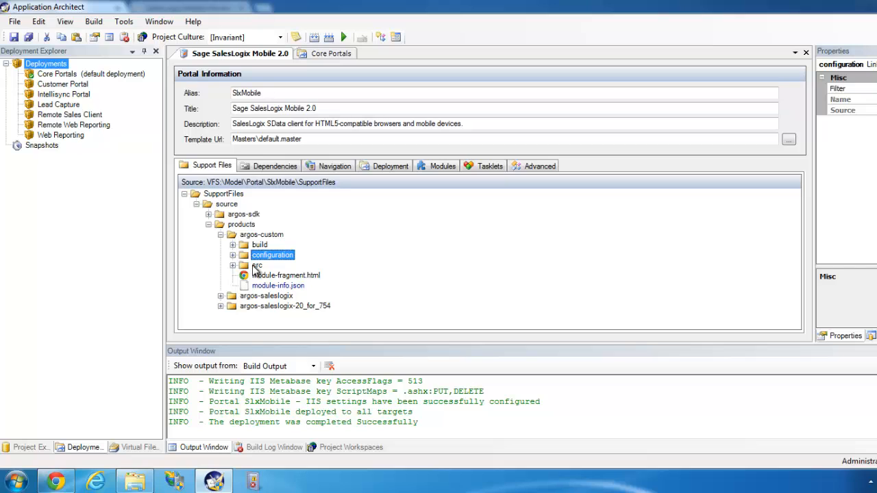
- Add the existing source file from C:\inetpub\wwwroot\SlxMobileDev\products\argos-custom\src to the src folder under argos-custom in the support files
right_click(254, 266)
left_click(293, 273)
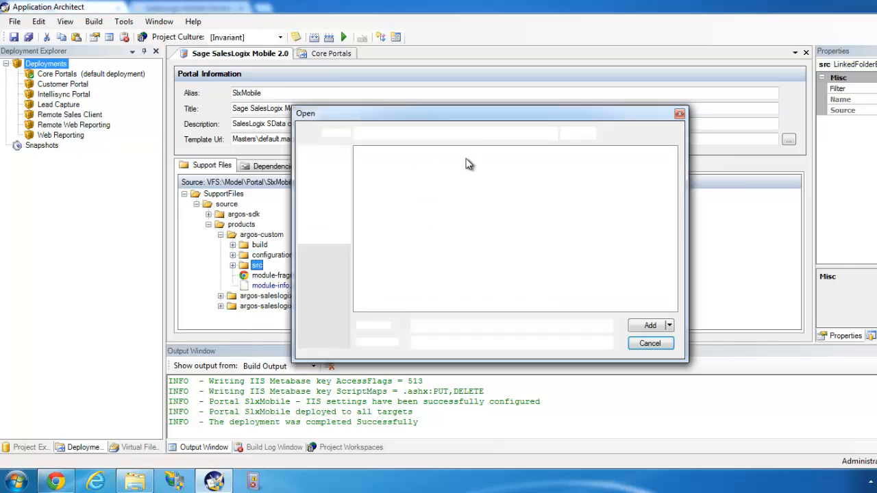
left_click(475, 134)
scroll(555, 158, "up", 2)
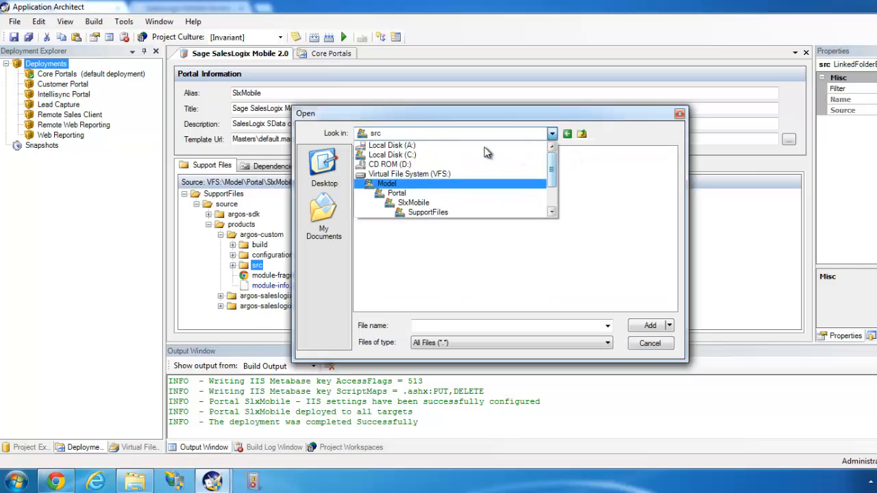
left_click(479, 154)
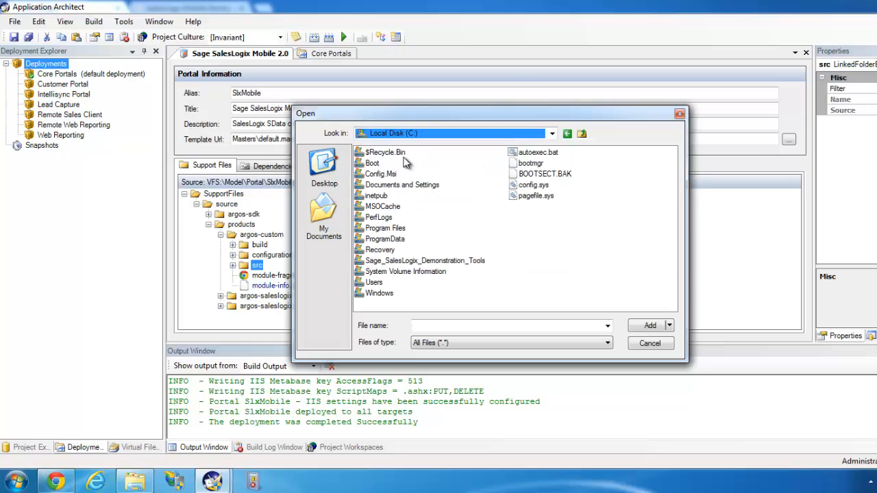
double_click(376, 196)
double_click(379, 206)
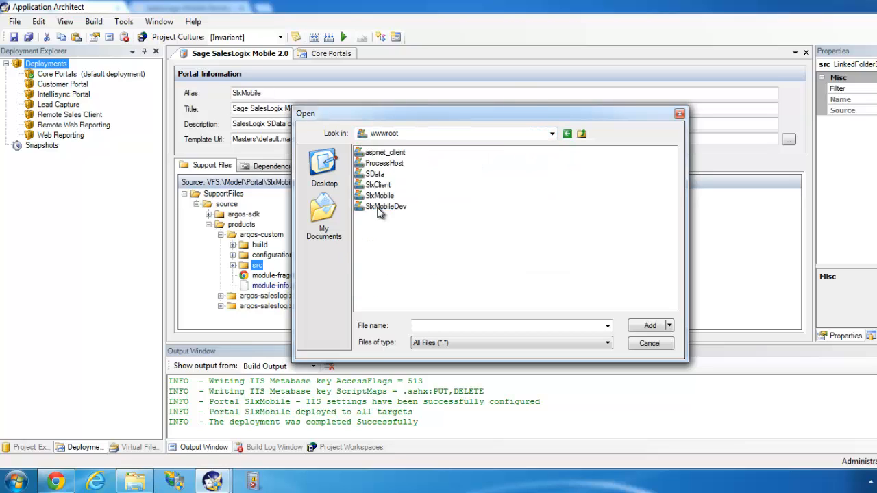
double_click(382, 206)
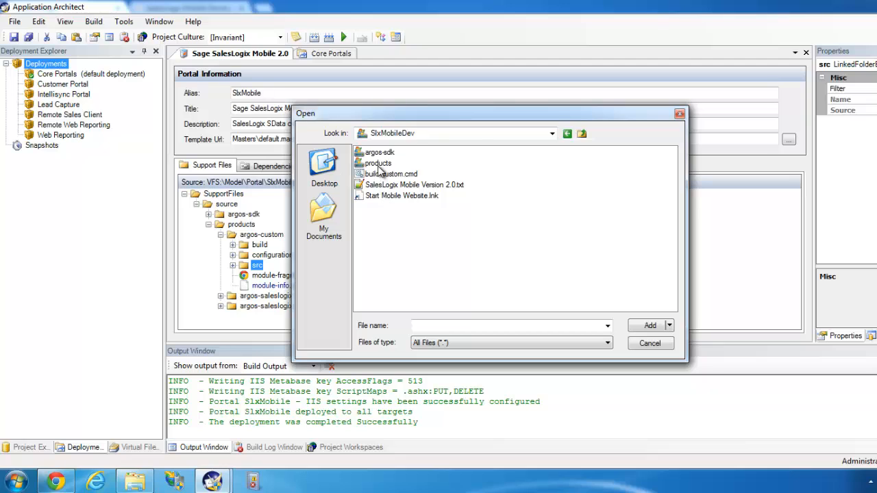
double_click(382, 165)
double_click(384, 154)
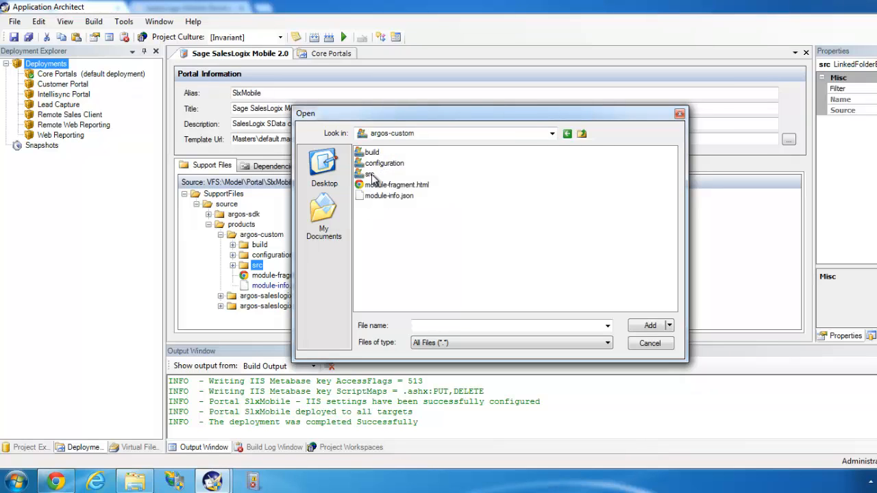
double_click(378, 170)
double_click(387, 154)
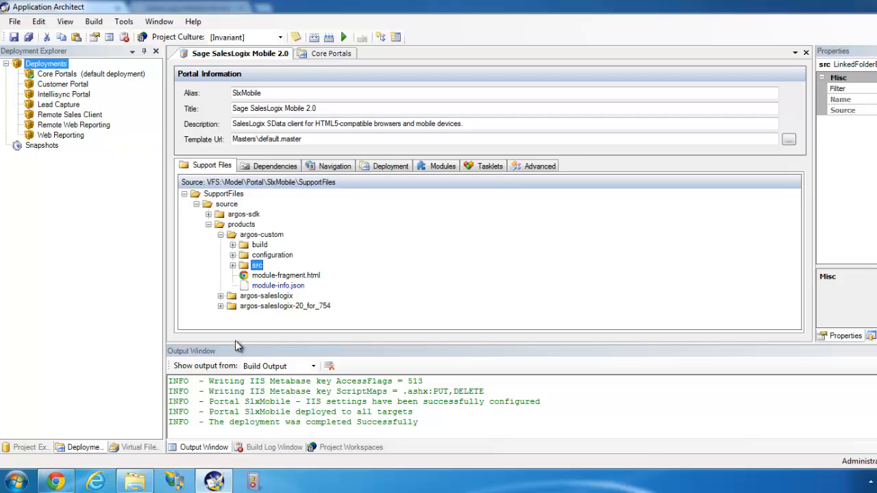
- Switch to Windows Explorer and locate release.jsb2 in argos-custom's build folder, then return to Application Architect
left_click(136, 479)
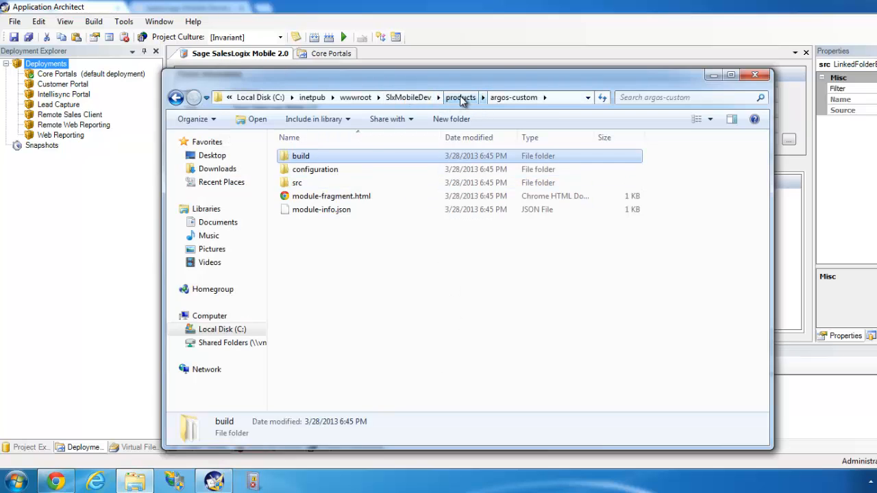
double_click(305, 156)
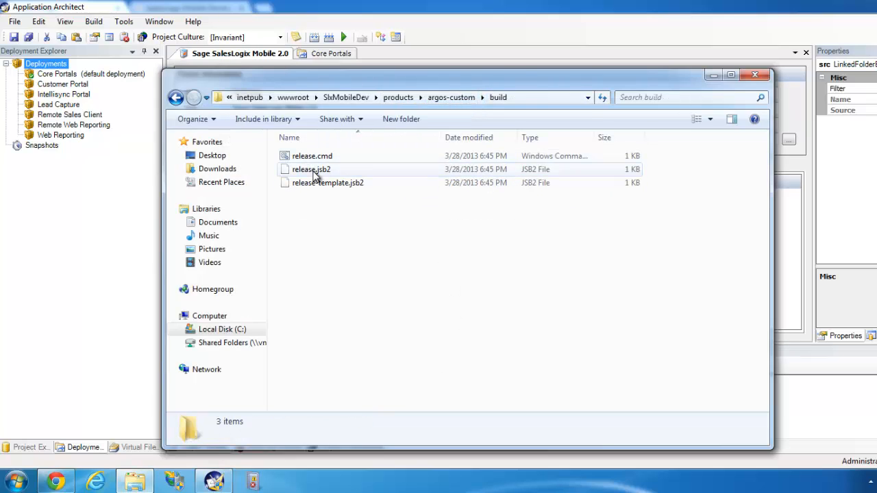
left_click(314, 170)
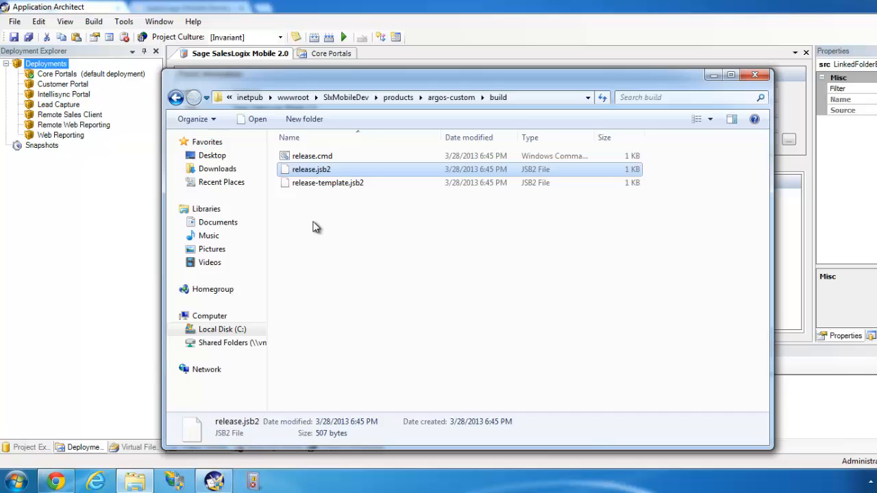
left_click(469, 46)
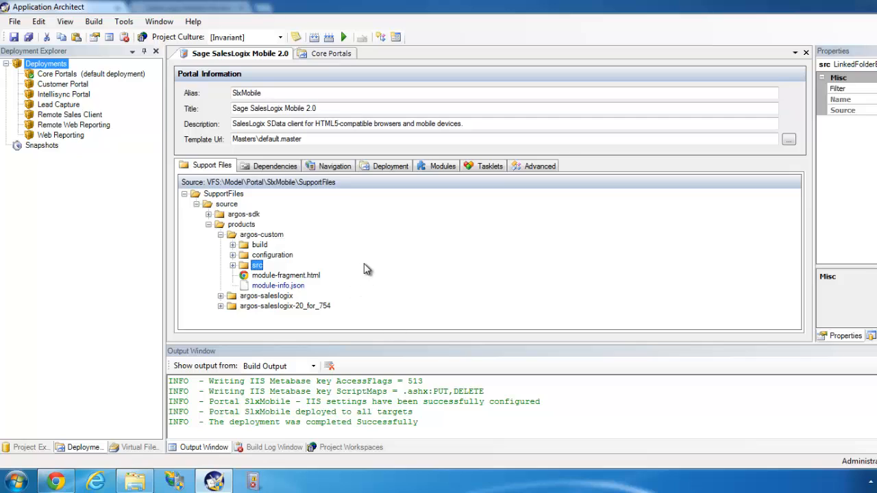
- Collapse argos-custom in the support files, expand the build folder under argos-saleslogix, and select its release.jsb2 file
left_click(221, 234)
left_click(248, 246)
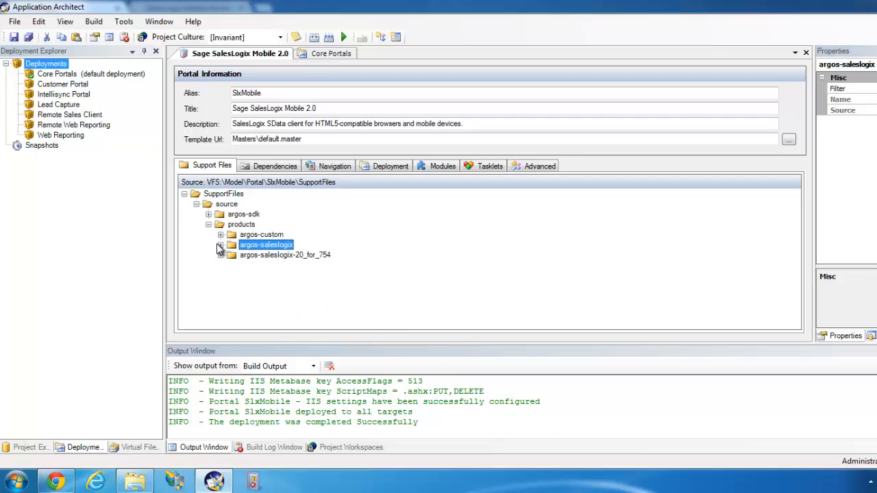
left_click(221, 245)
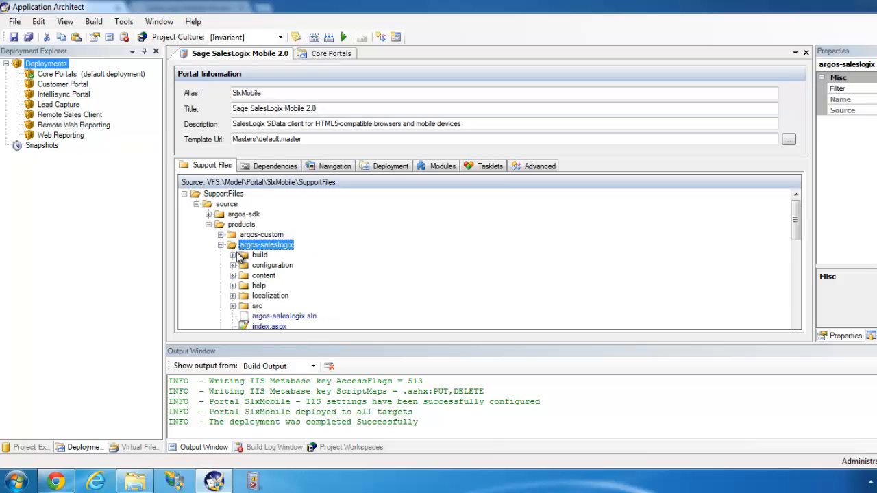
left_click(232, 255)
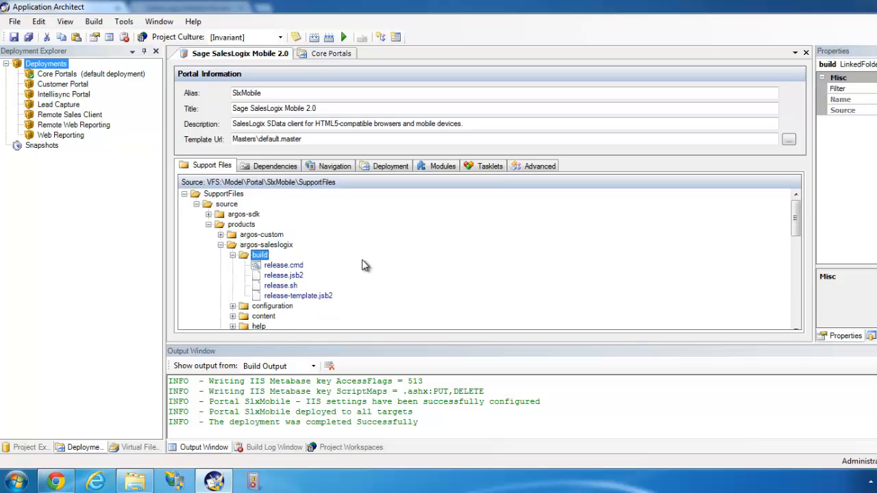
left_click(282, 276)
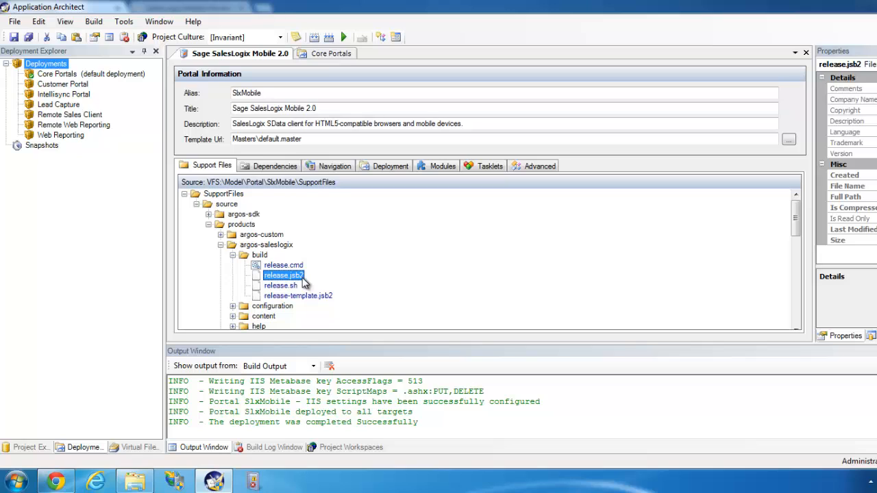
- Open release.jsb2 from argos-saleslogix's build folder and examine the last package entry, the BackCompat one, down to the end of the pkgs list
double_click(292, 276)
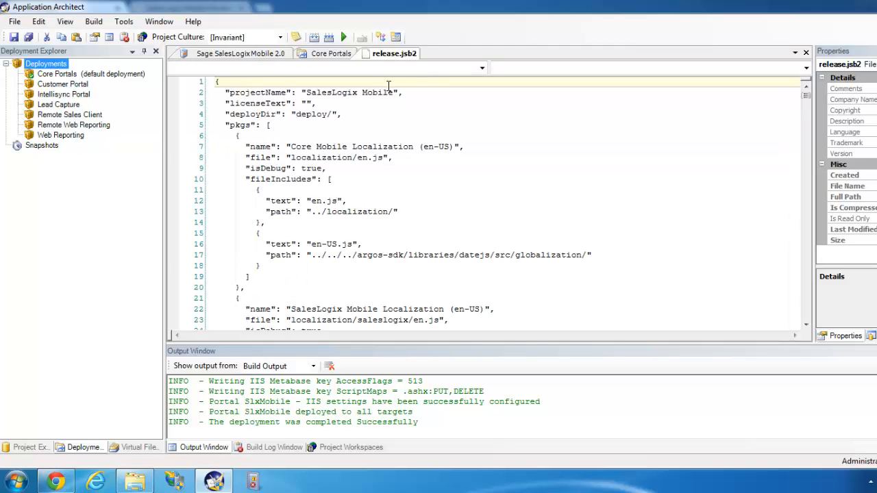
left_click(240, 125)
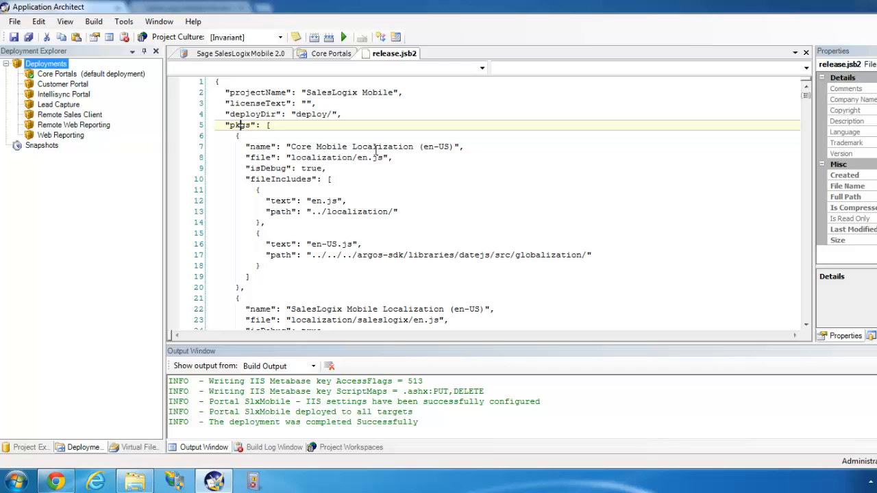
left_click(348, 167)
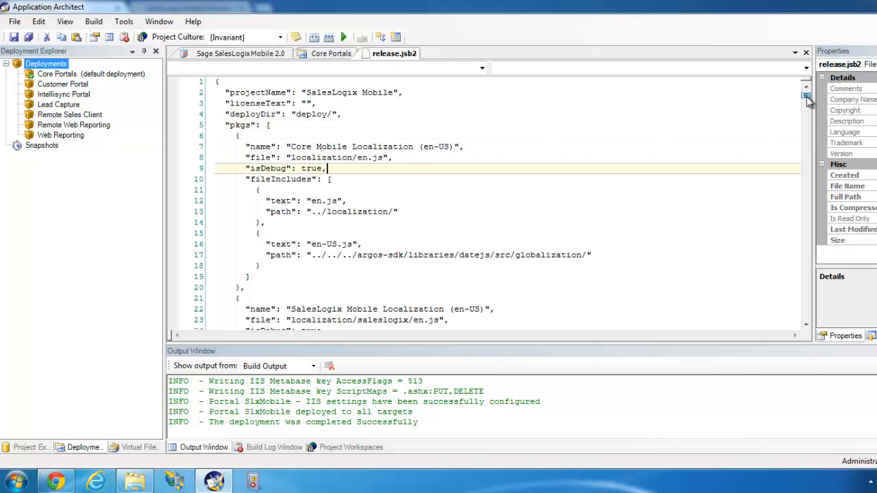
left_click_drag(809, 101, 795, 315)
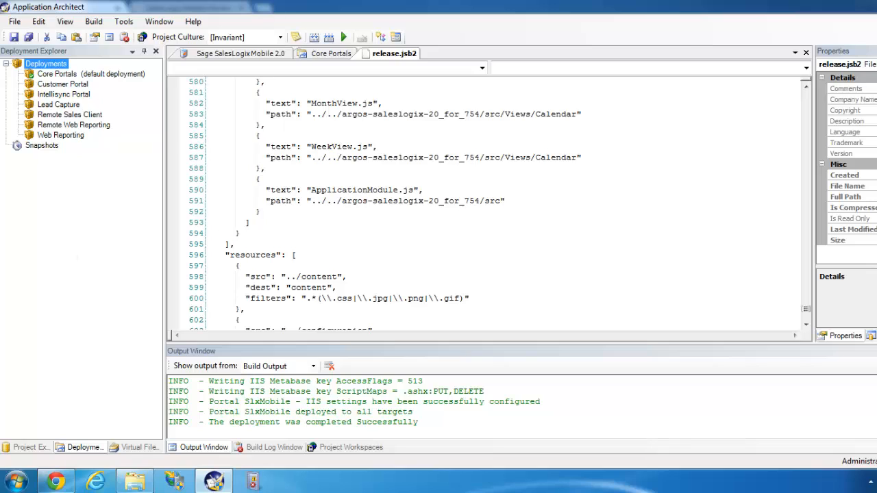
left_click(248, 235)
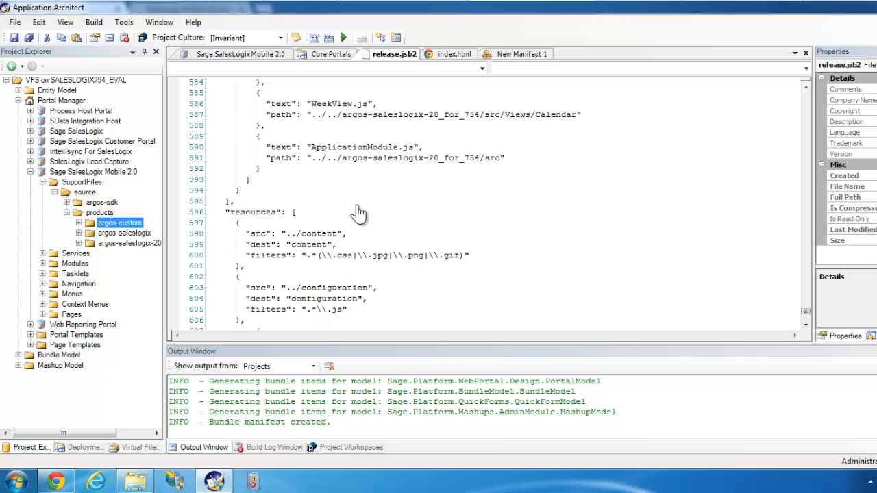
scroll(344, 206, "up", 6)
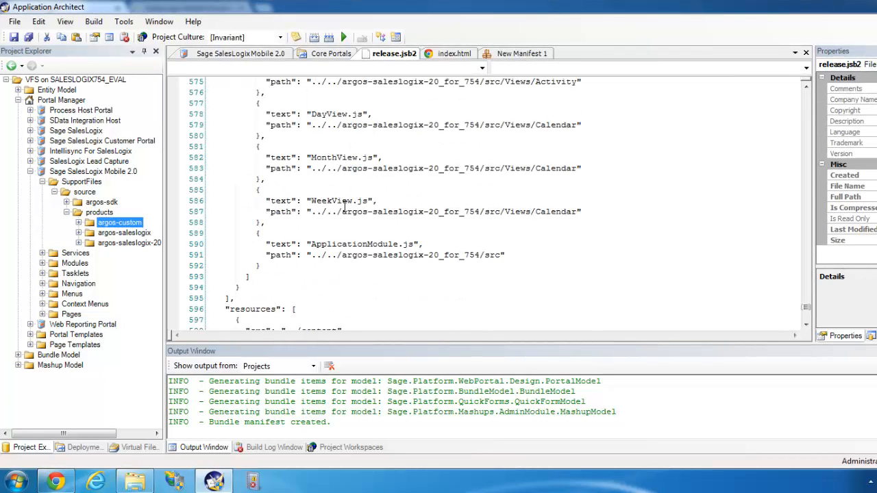
scroll(344, 207, "up", 3)
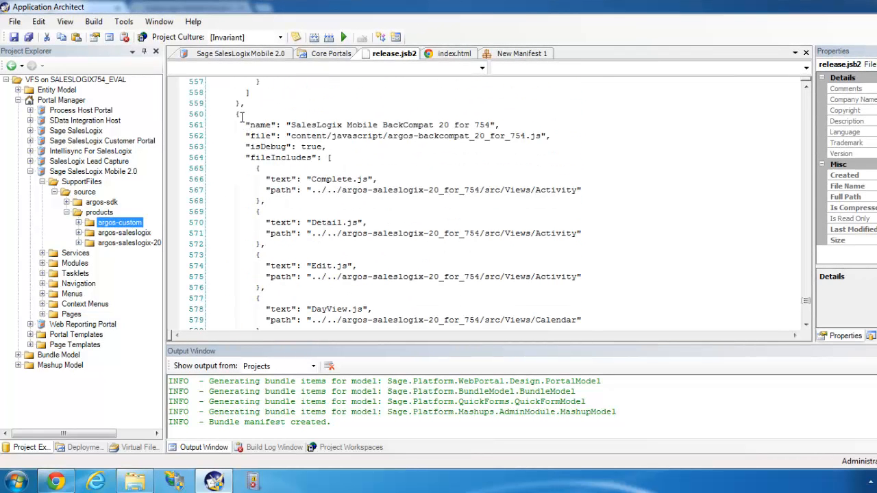
scroll(347, 211, "down", 5)
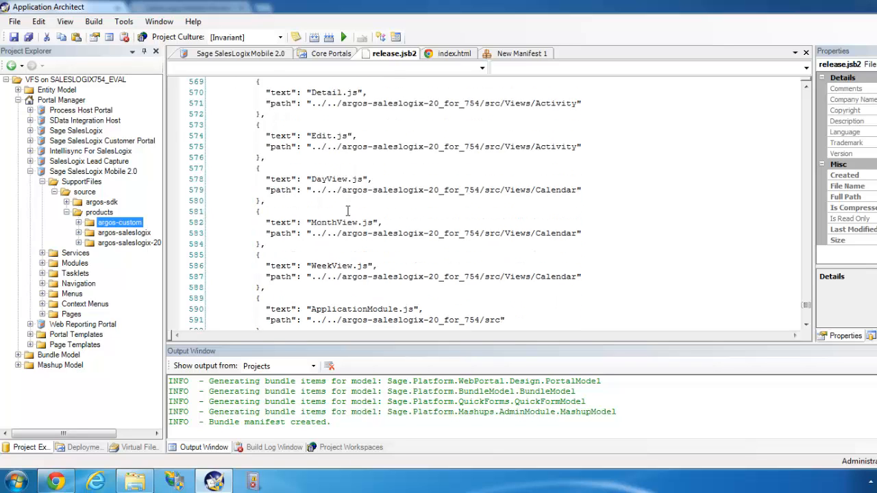
- Switch to Windows Explorer and open release.jsb2 from SlxMobileDev\products\argos-custom\build under wwwroot in Notepad++
left_click(143, 485)
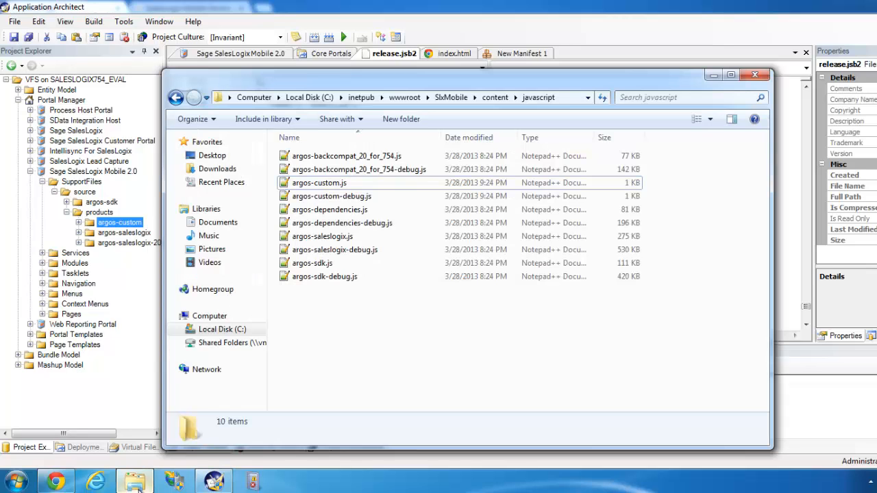
left_click(447, 98)
left_click(409, 98)
double_click(325, 228)
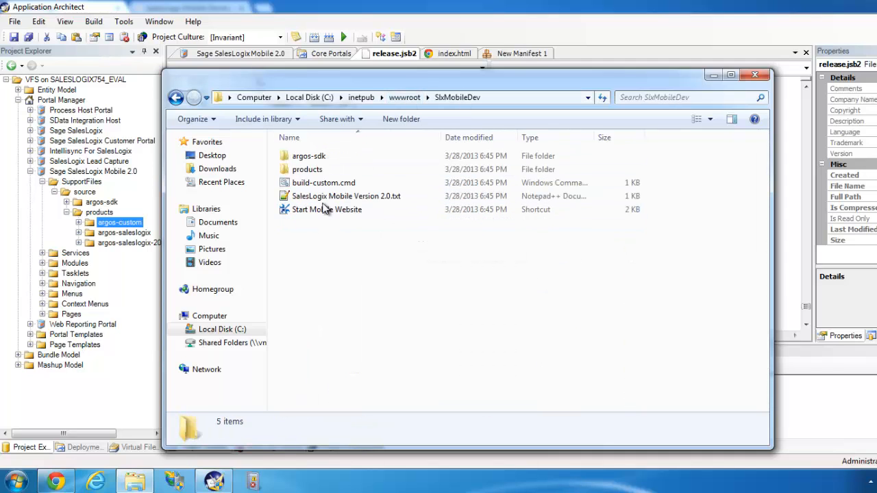
double_click(317, 170)
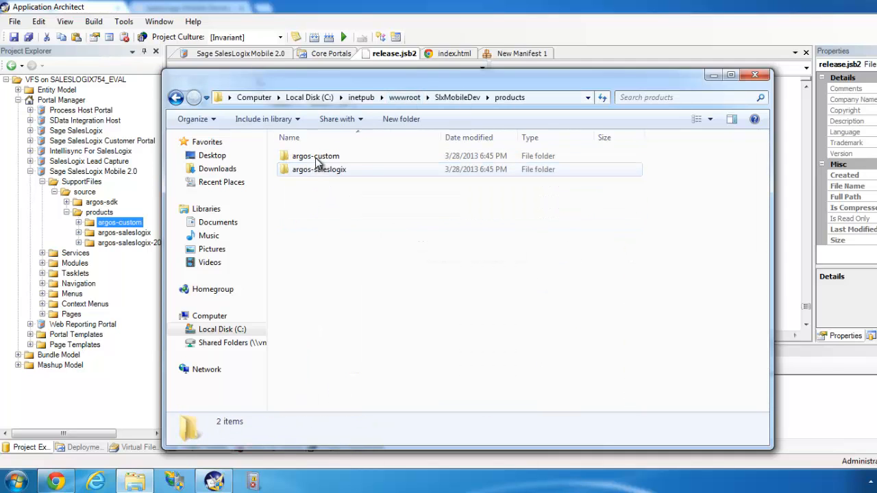
double_click(319, 156)
double_click(309, 157)
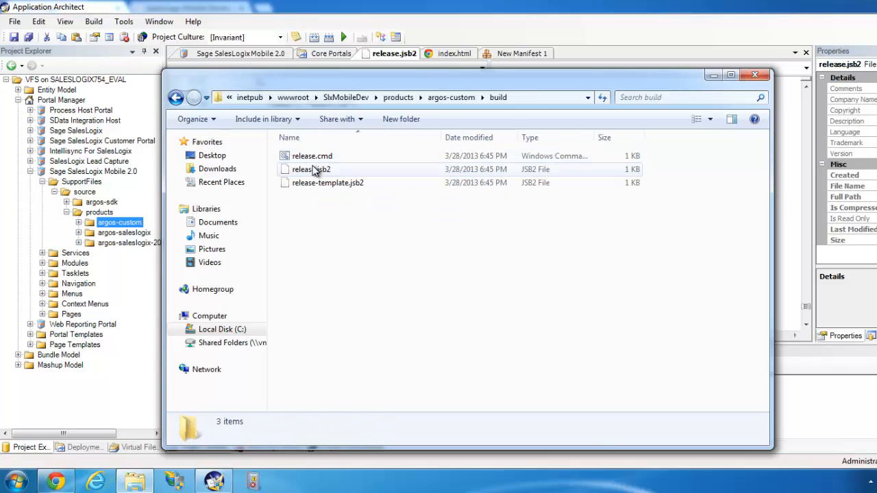
left_click(313, 169)
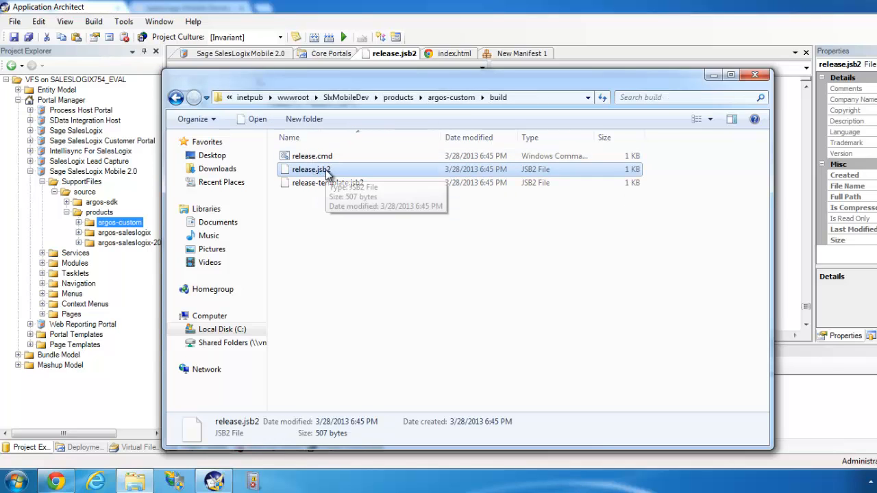
right_click(327, 173)
left_click(365, 193)
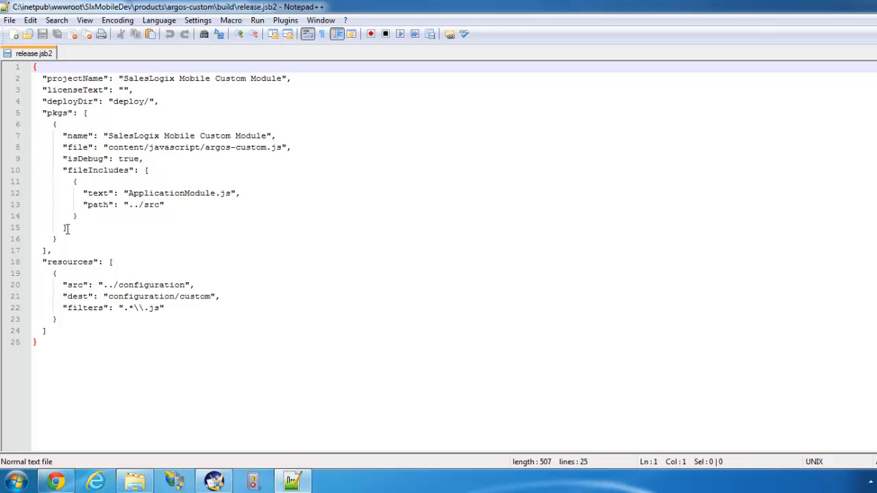
- Copy the whole SalesLogix Mobile Custom Module entry, including its braces, from the pkgs list
left_click(63, 236)
left_click_drag(63, 235, 19, 124)
right_click(74, 149)
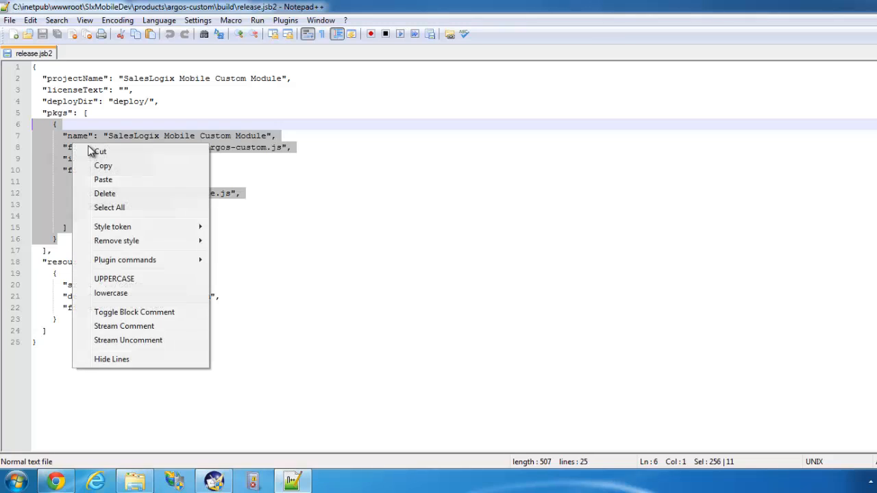
left_click(101, 168)
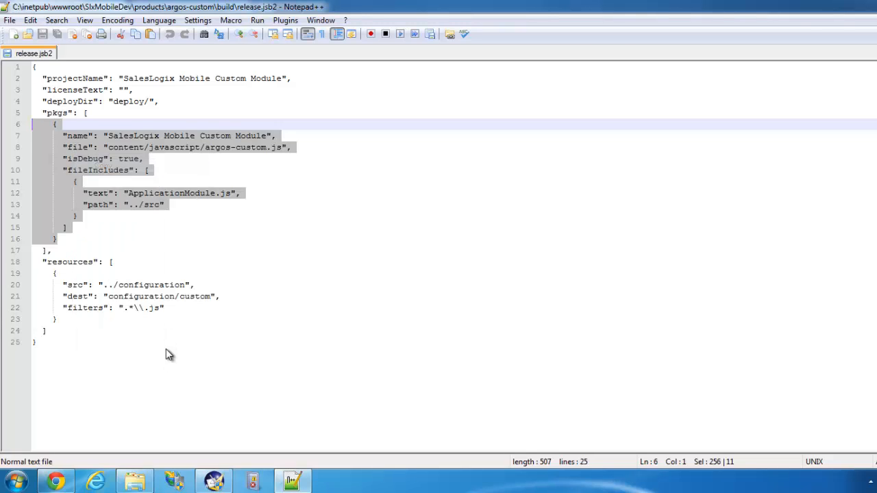
- Return to Application Architect and paste the copied custom module entry after the last pkgs entry in release.jsb2, separated by a comma
left_click(213, 480)
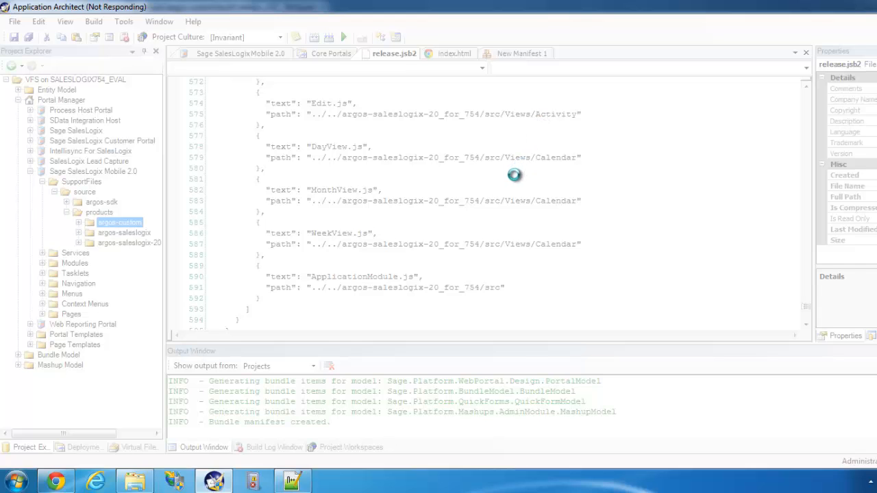
scroll(365, 247, "down", 3)
scroll(365, 247, "down", 1)
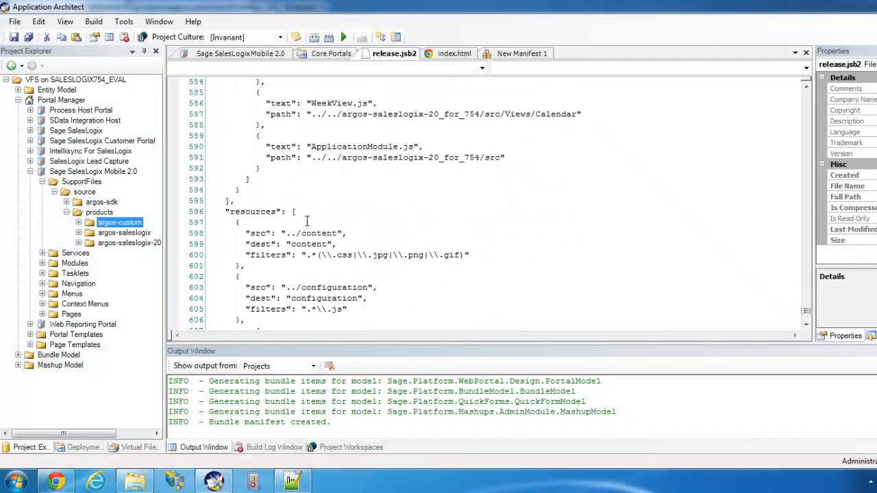
left_click(245, 187)
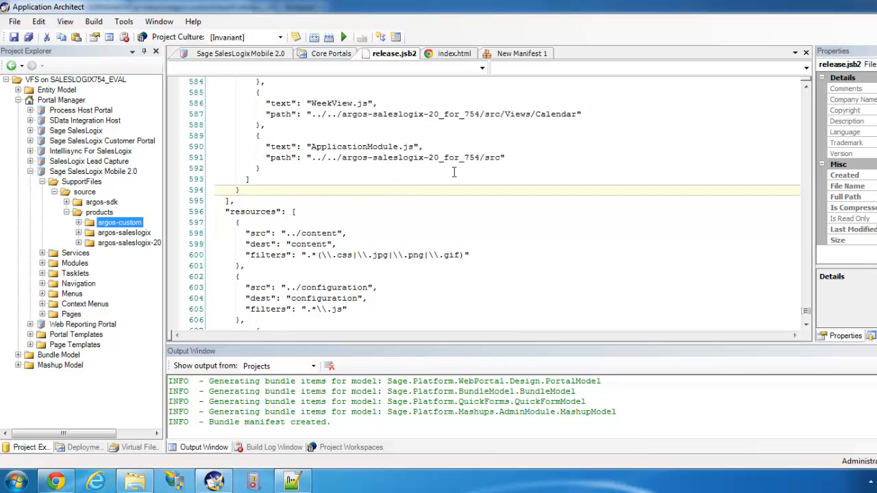
type(",")
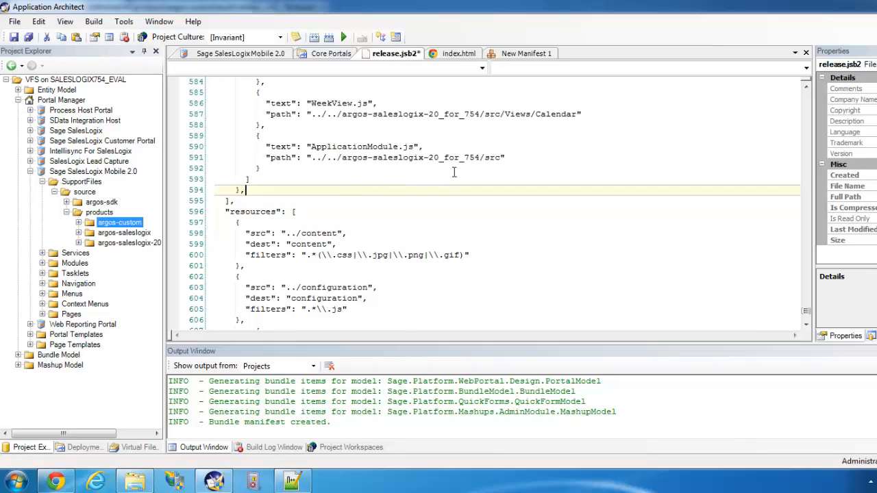
key("Return")
key("shift+Home")
key("ctrl+v")
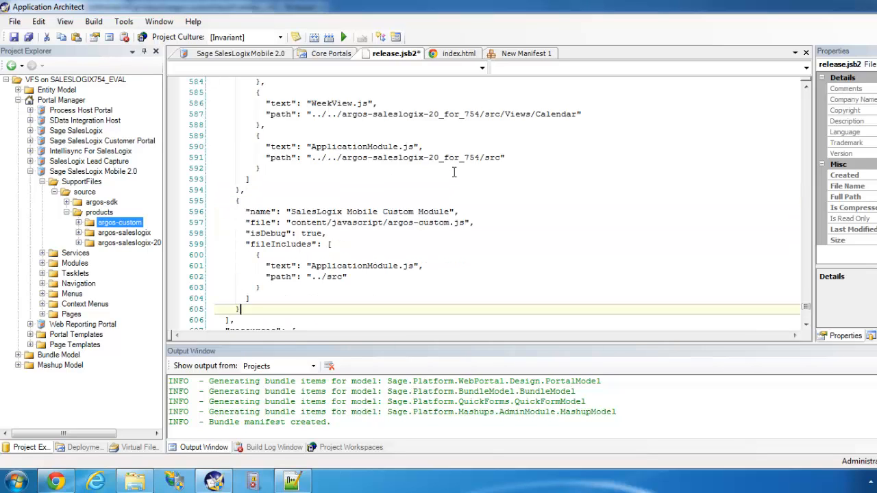
- Switch back to Notepad++ and copy the resources entry for ../configuration with destination configuration/custom, including its braces
scroll(322, 190, "down", 2)
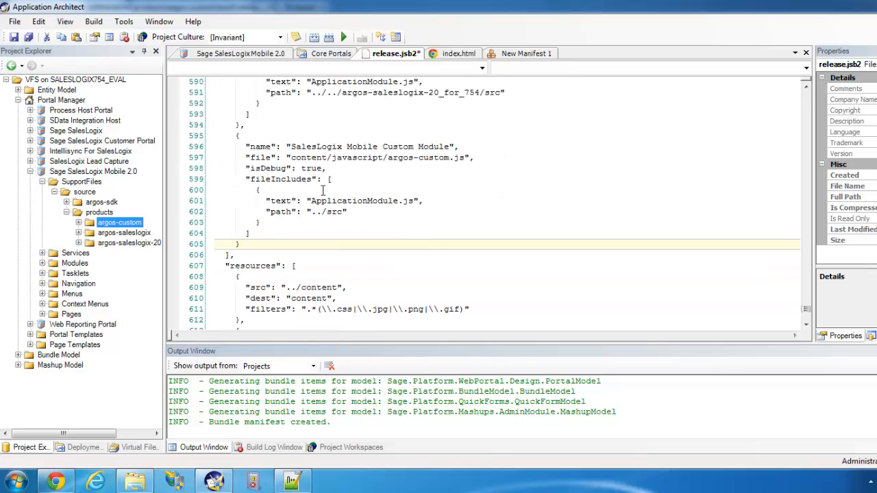
scroll(323, 190, "down", 3)
left_click(292, 480)
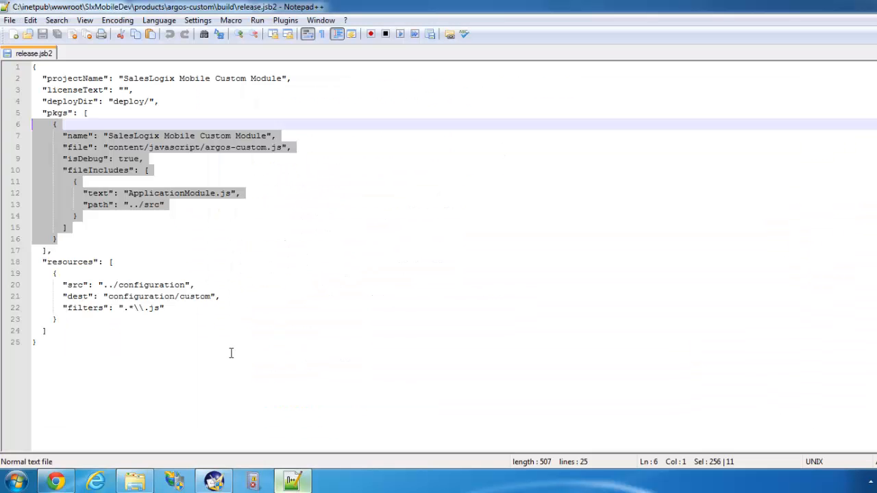
left_click(69, 319)
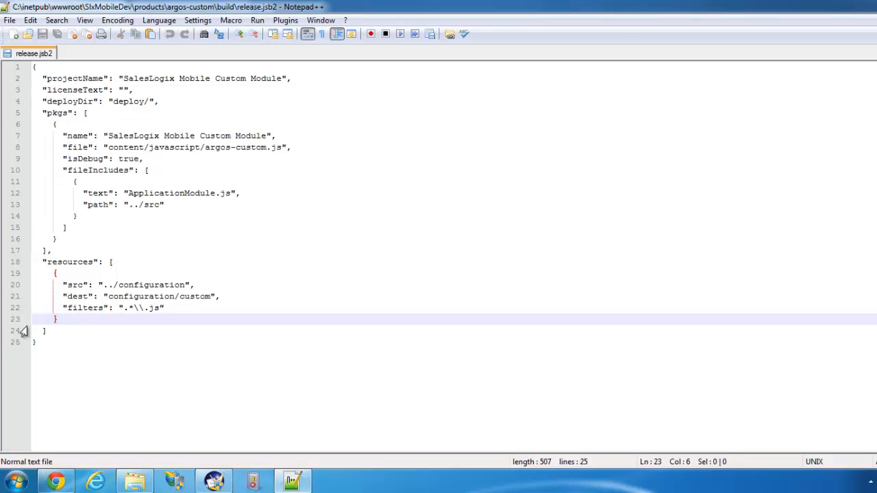
key("shift+Home")
key("shift+Up")
key("shift+Up")
key("shift+Up")
key("shift+Up")
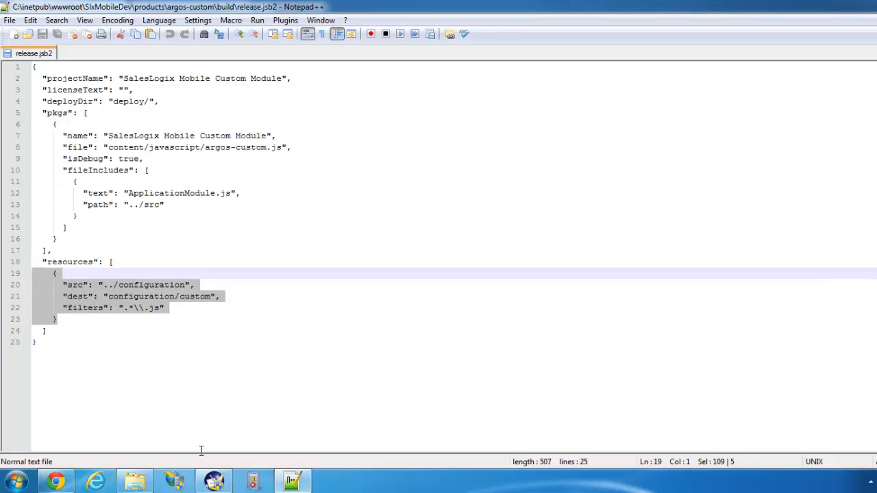
- Return to Application Architect and paste the copied configuration/custom entry after the help entry in release.jsb2's resources, separated by a comma
left_click(214, 481)
scroll(368, 328, "down", 3)
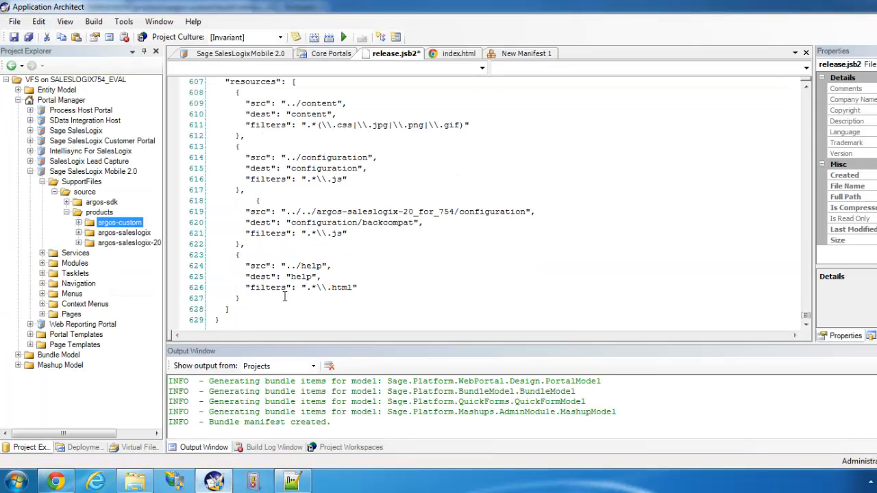
left_click(253, 300)
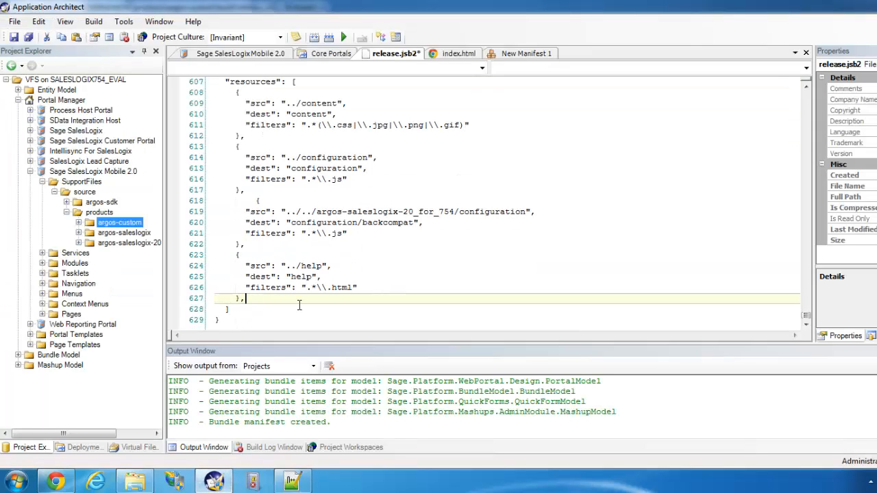
key("Return")
key("shift+Home")
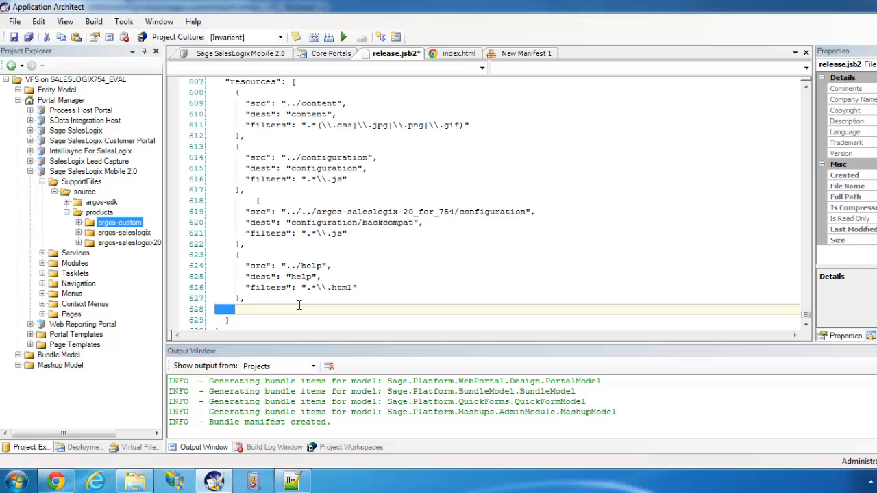
key("ctrl+v")
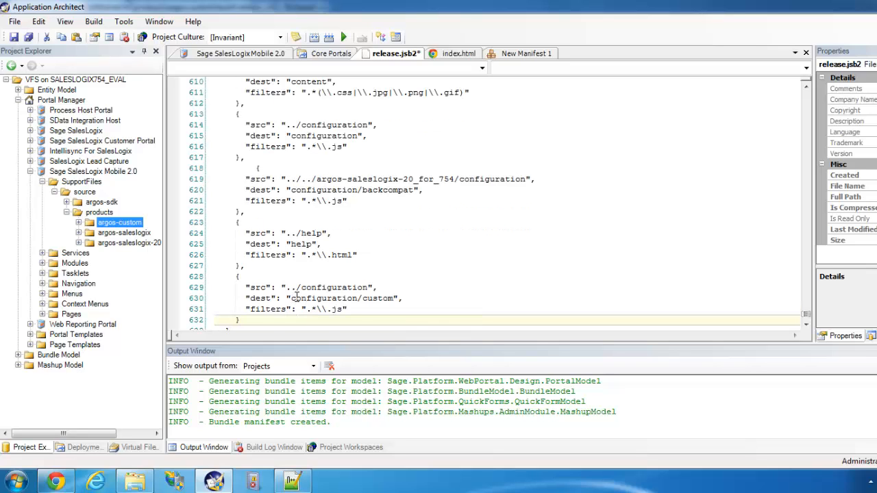
- Compare the pasted custom module entry with the Notepad++ original, checking its ApplicationModule.js file include and its ../src path
scroll(297, 296, "up", 4)
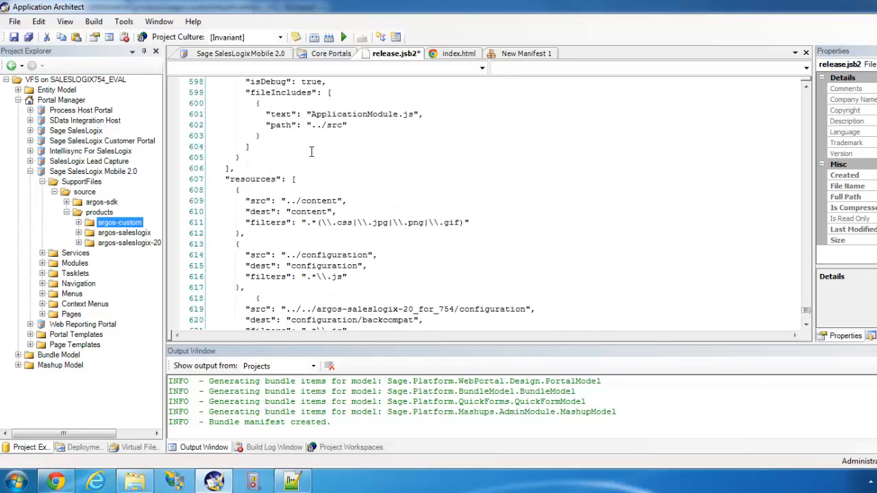
scroll(312, 152, "up", 2)
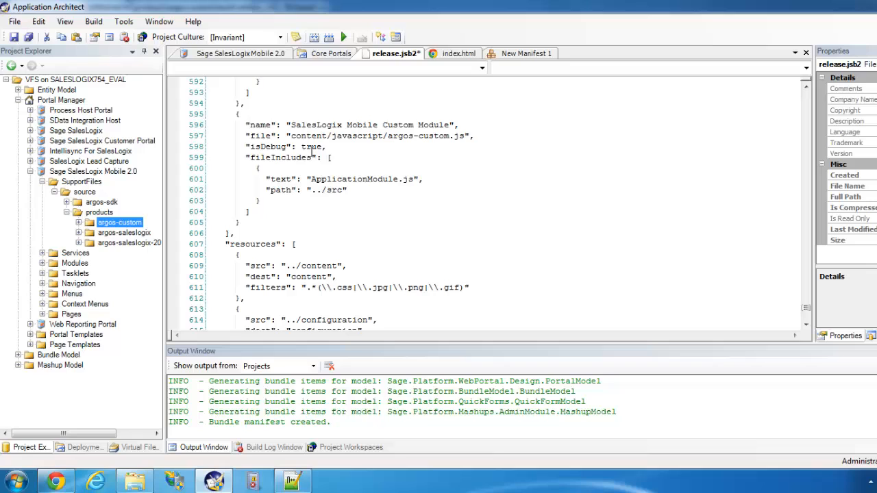
left_click(291, 481)
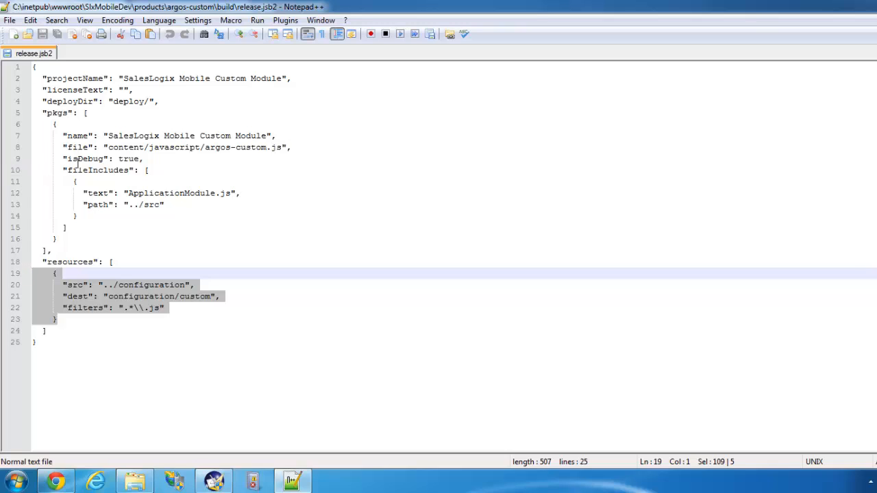
left_click(221, 483)
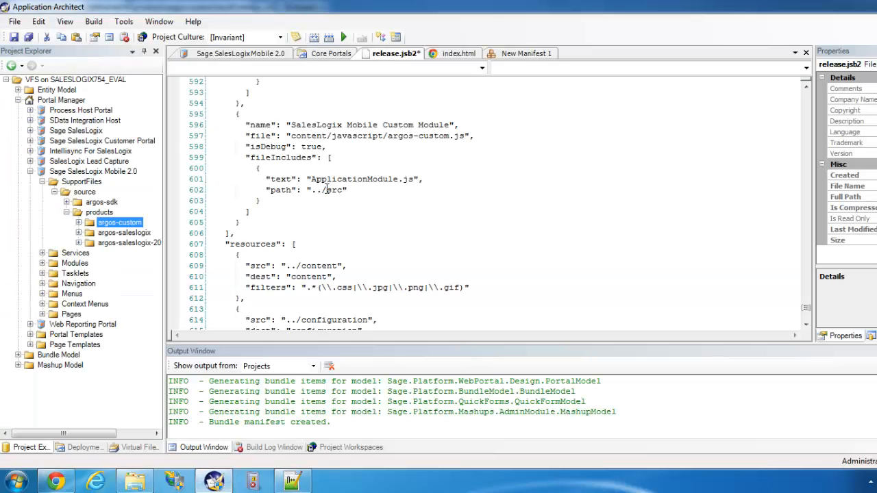
left_click_drag(311, 179, 412, 179)
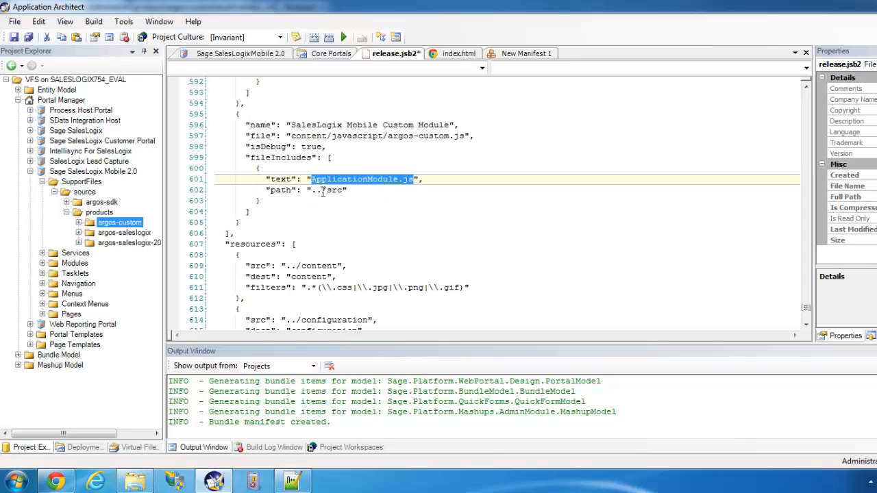
left_click_drag(311, 190, 345, 190)
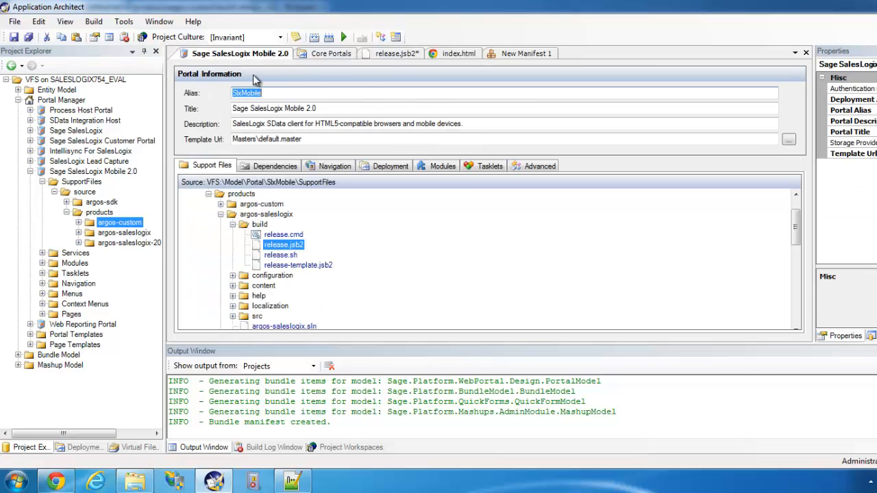
- Check the argos-saleslogix and argos-custom folder layout in the support files, and set the custom module's path in release.jsb2 to ../../argos-custom/src
double_click(241, 225)
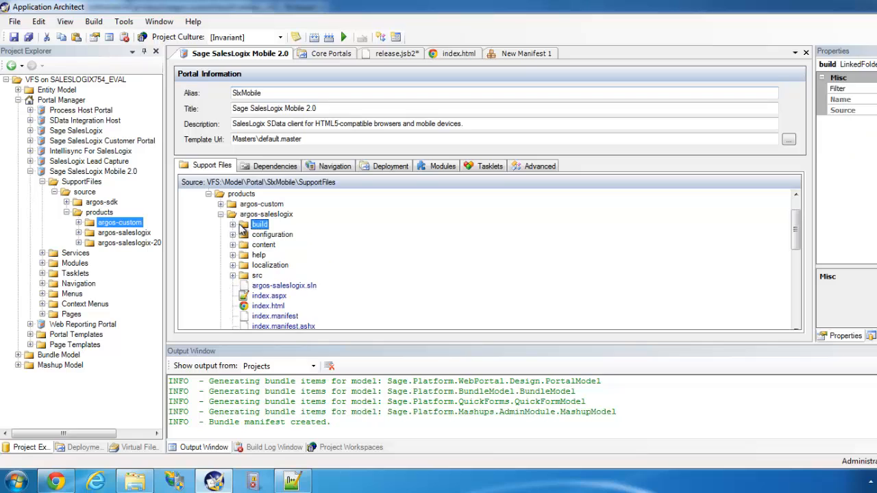
scroll(282, 305, "down", 2)
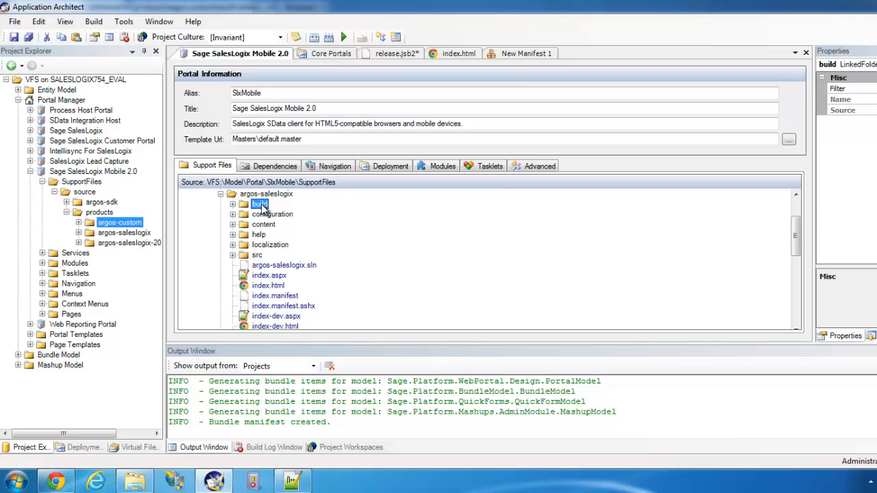
left_click(255, 257)
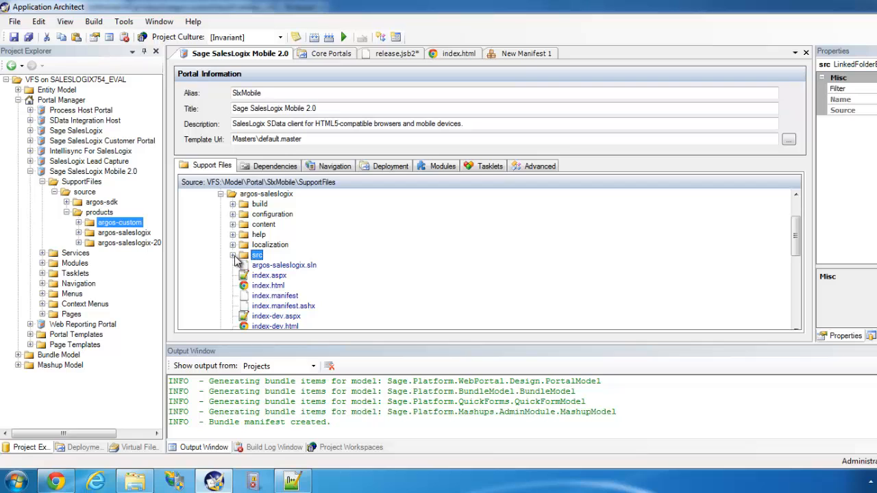
scroll(237, 260, "up", 2)
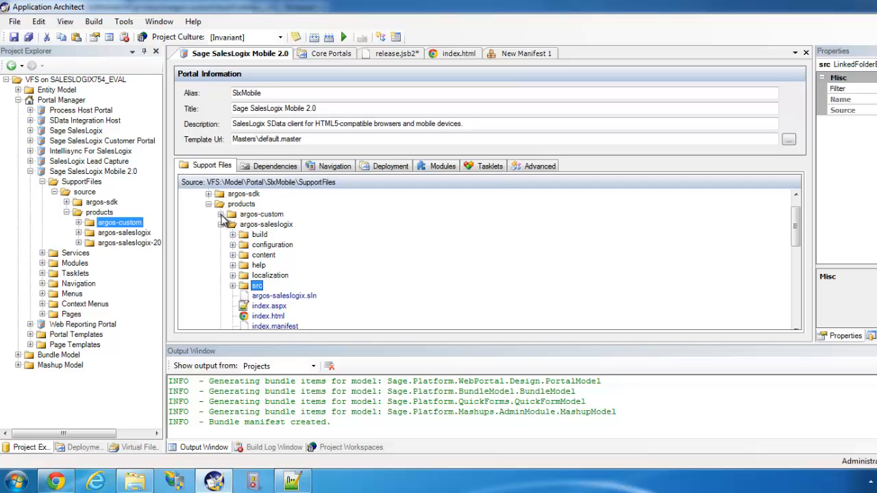
double_click(259, 214)
left_click(257, 245)
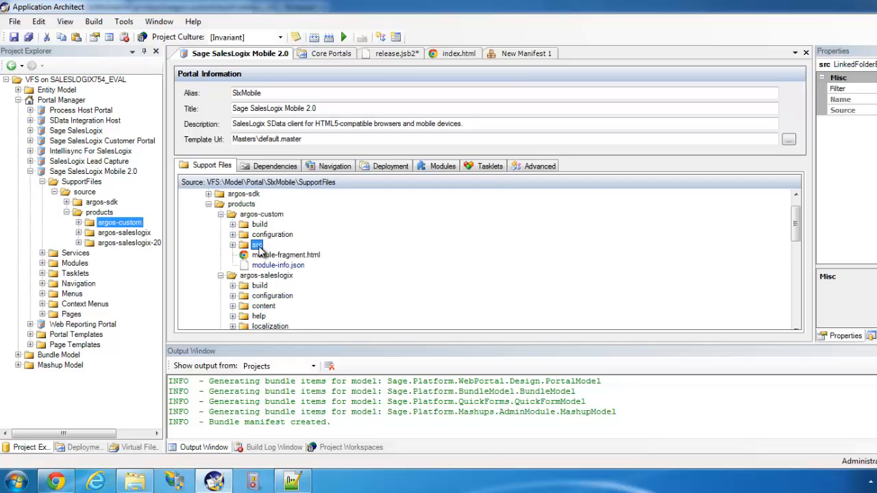
left_click(394, 55)
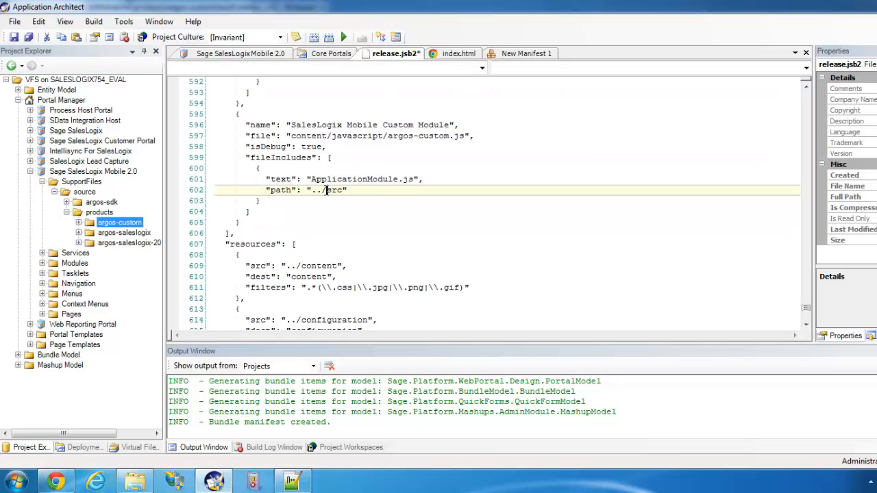
type("../argos-custom/")
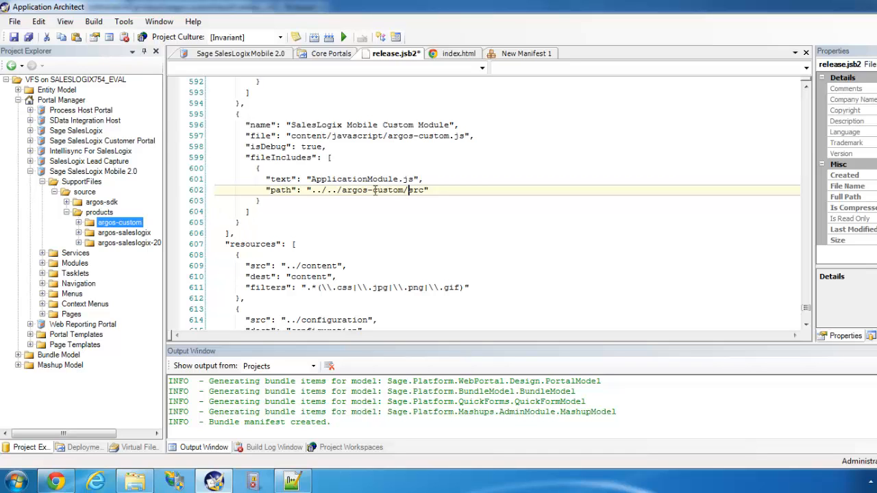
- Set the src of the configuration/custom resources entry in release.jsb2 to ../../argos-custom/configuration and save all open files
scroll(335, 243, "down", 7)
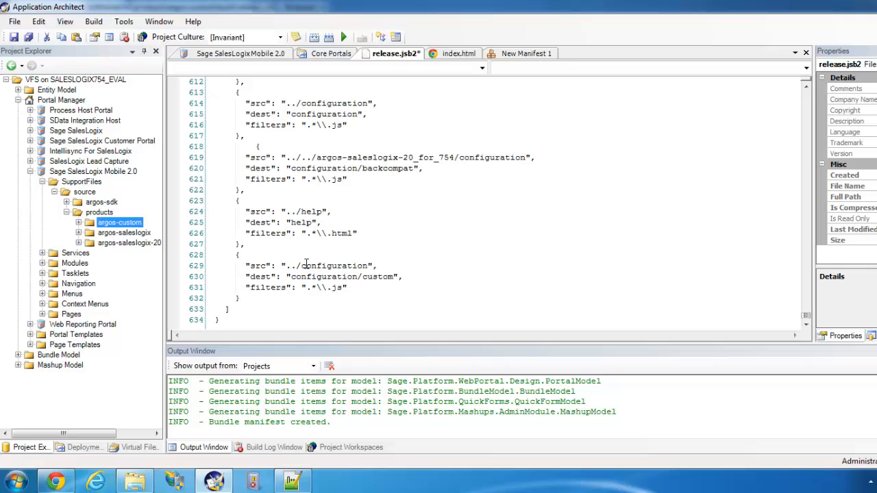
left_click(305, 266)
type("../")
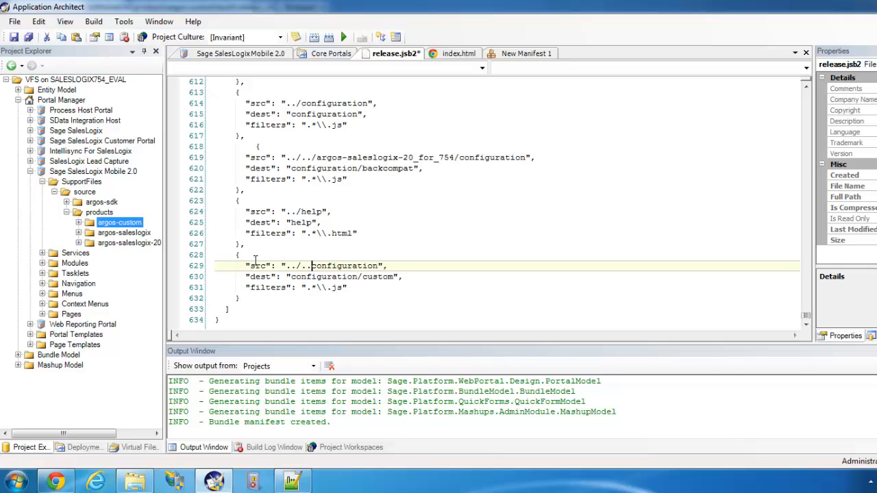
type("argos-custom/")
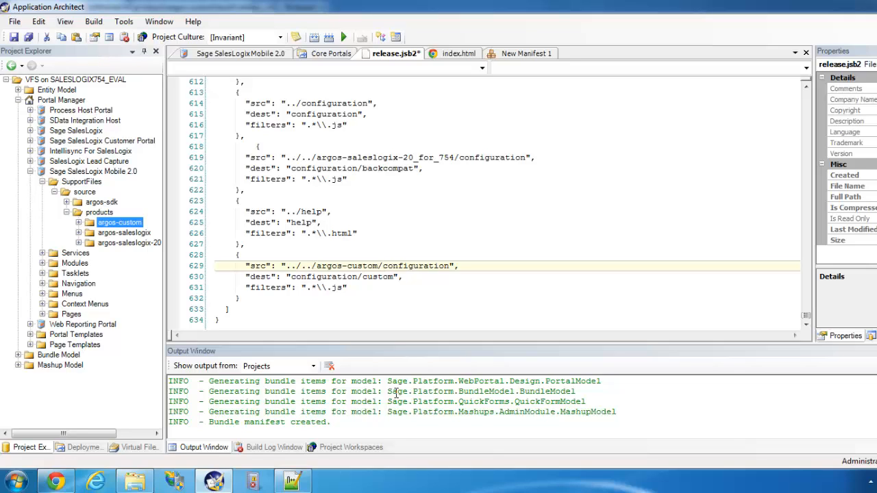
left_click(282, 157)
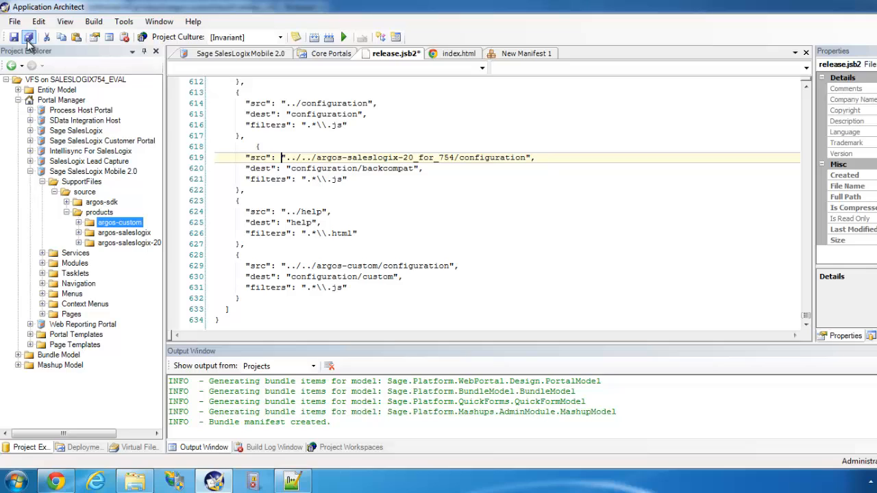
left_click(27, 38)
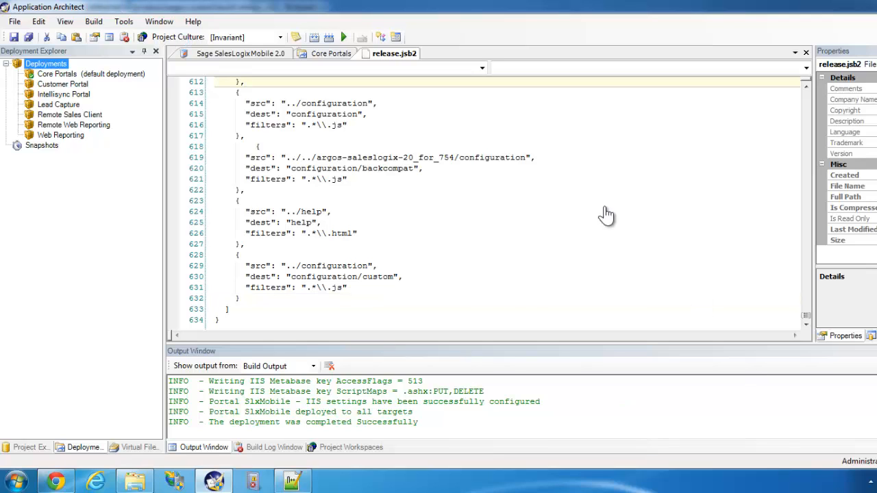
- Open the index.html file of argos-saleslogix from the Sage SalesLogix Mobile 2.0 portal's support files
left_click(264, 57)
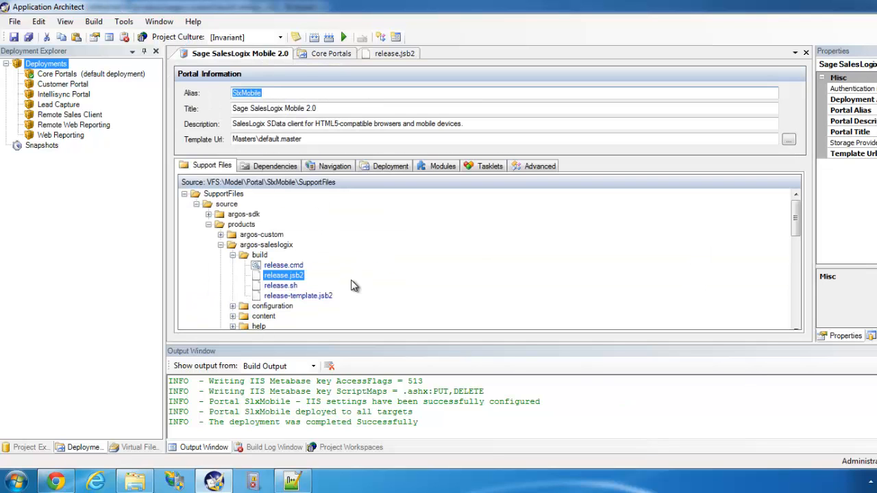
left_click(233, 255)
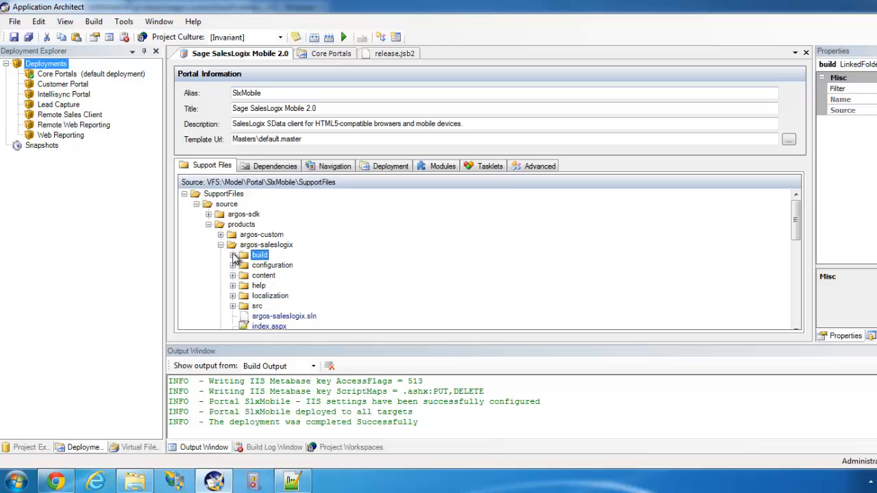
scroll(331, 254, "down", 2)
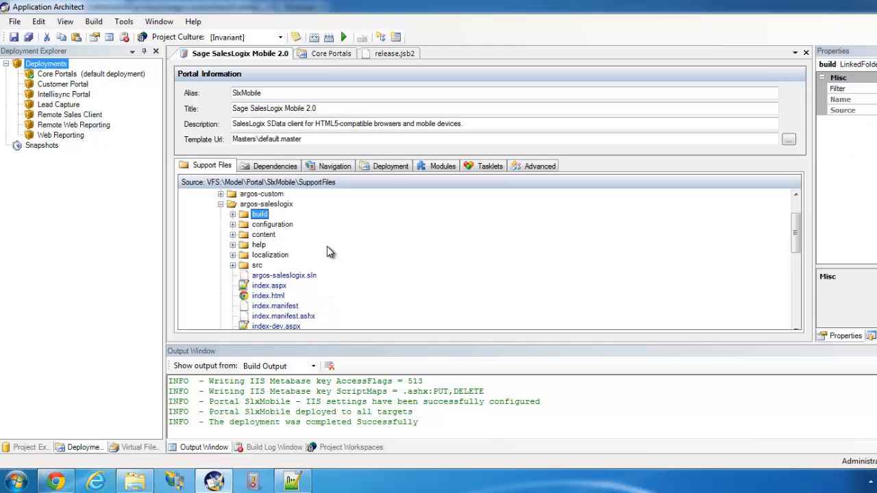
left_click(274, 296)
scroll(396, 273, "down", 1)
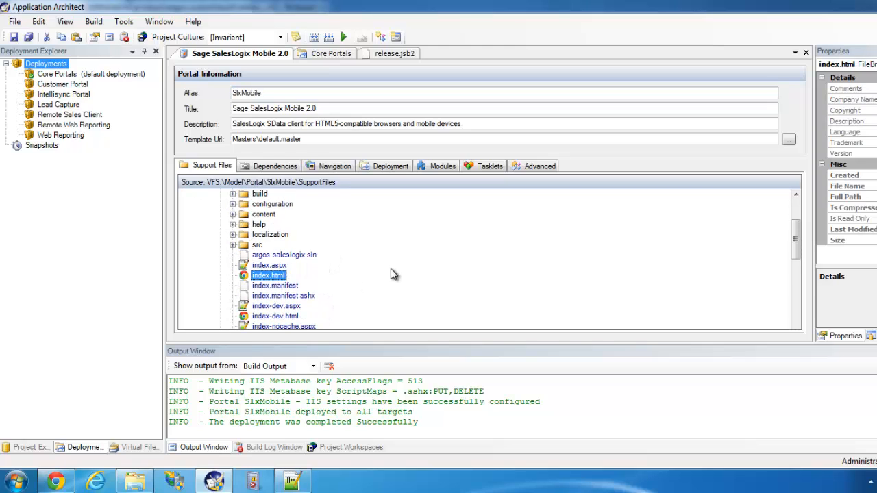
double_click(269, 275)
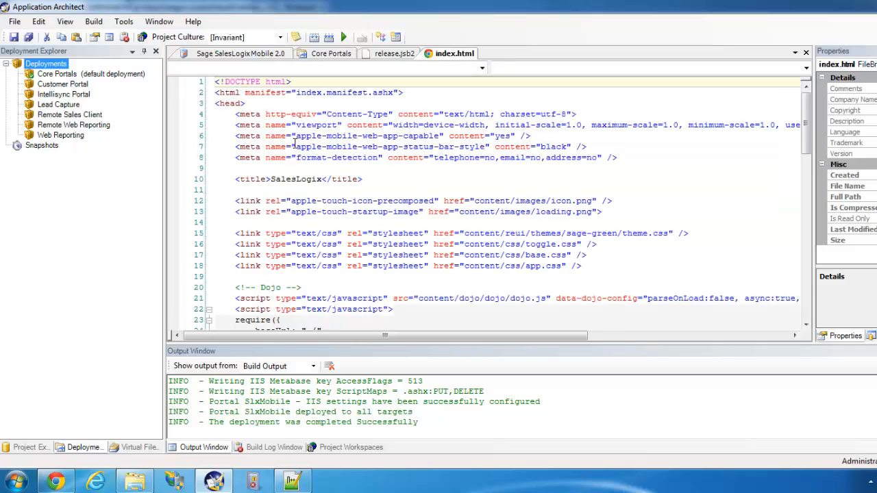
- Duplicate the argos-backcompat_20_for_754.js script line directly beneath itself in the Modules section of index.html
scroll(398, 192, "down", 4)
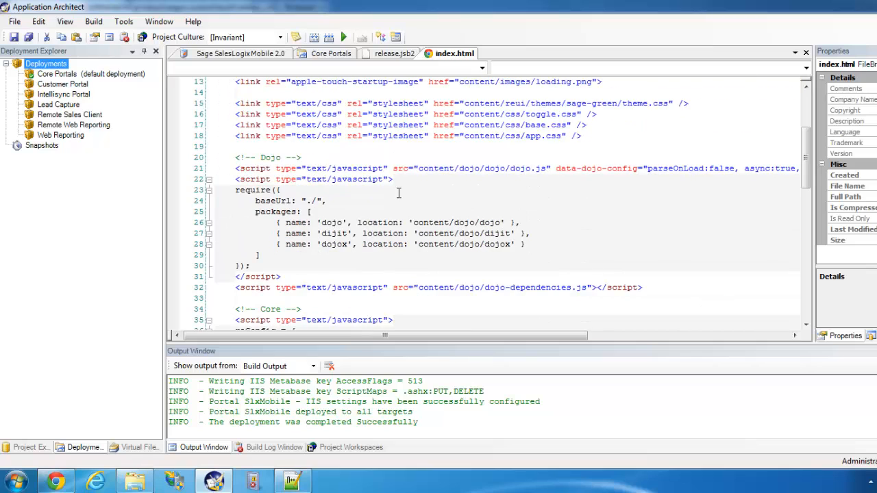
scroll(397, 193, "down", 7)
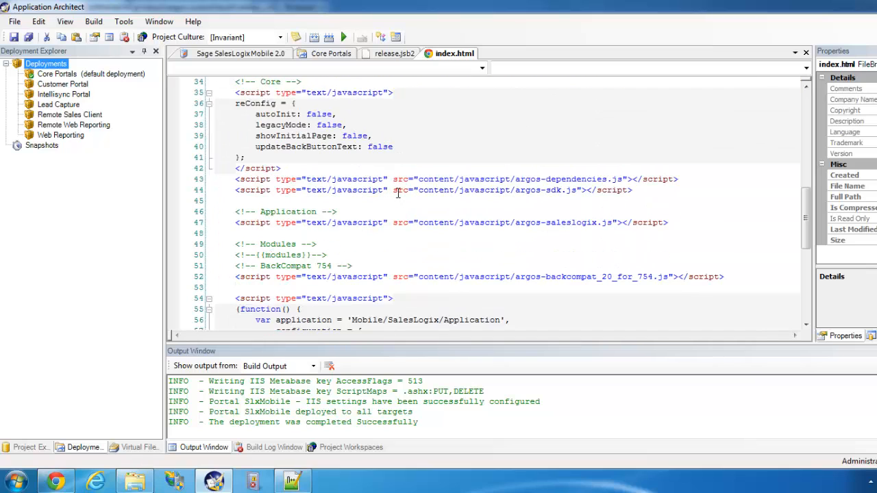
scroll(398, 192, "down", 2)
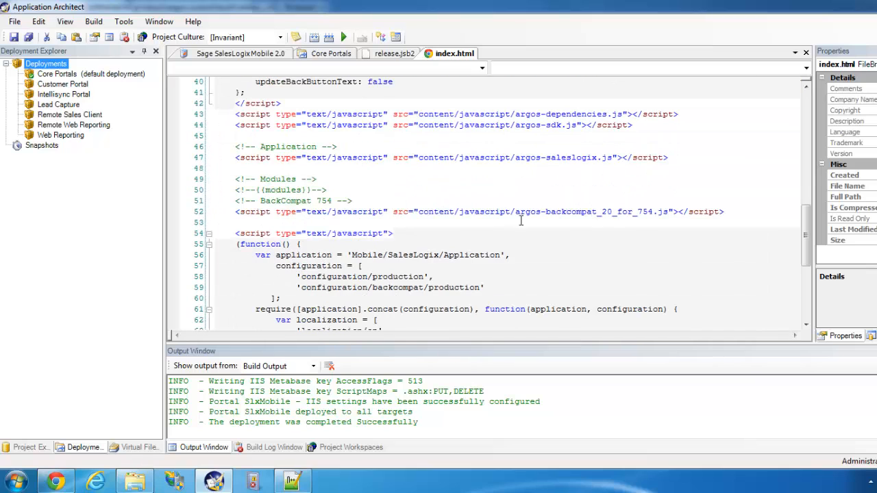
left_click(734, 213)
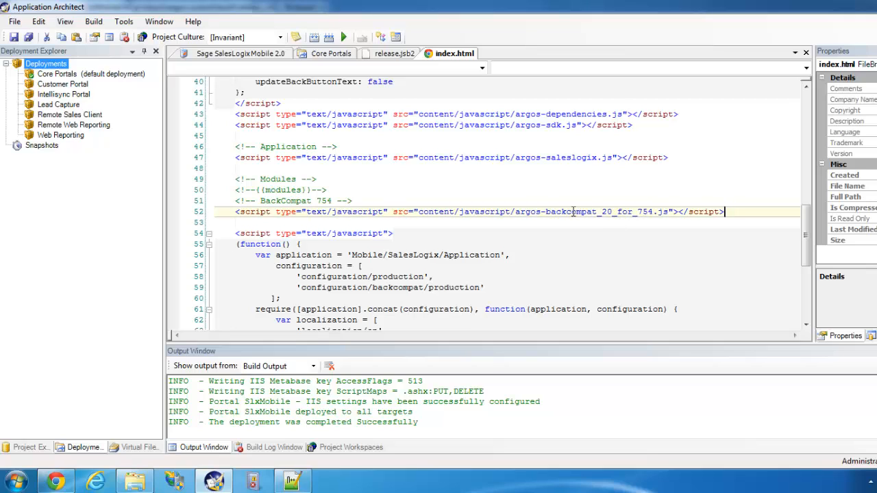
double_click(270, 178)
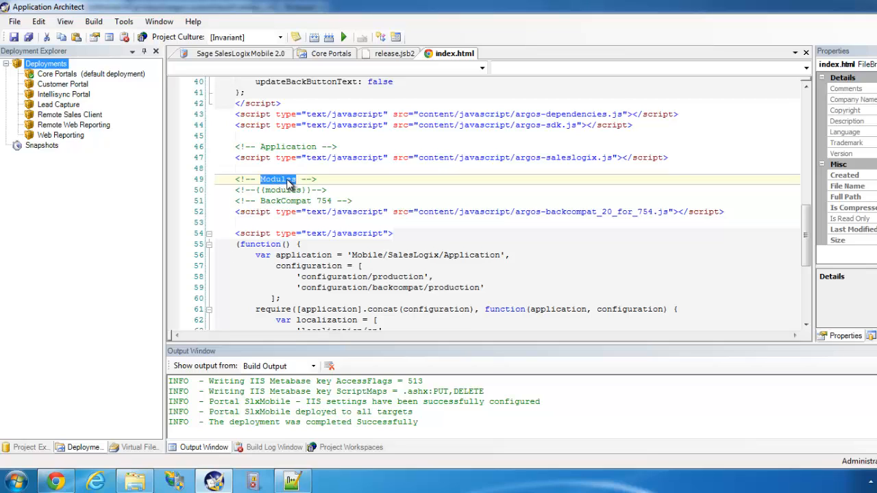
left_click(374, 214)
key("End")
key("shift+Home")
key("ctrl+c")
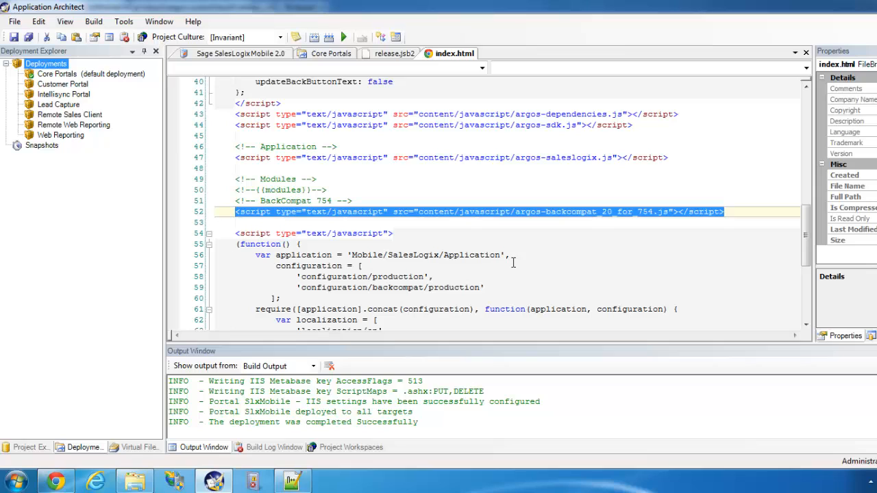
key("End")
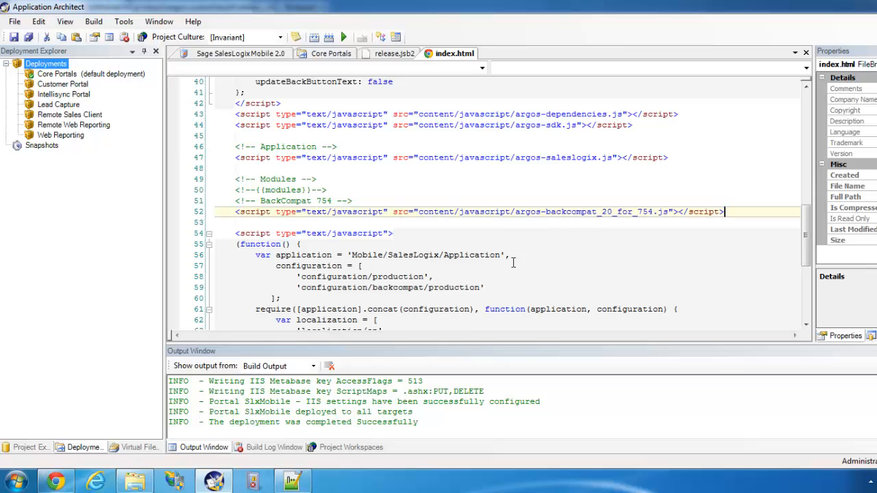
key("Return")
key("ctrl+v")
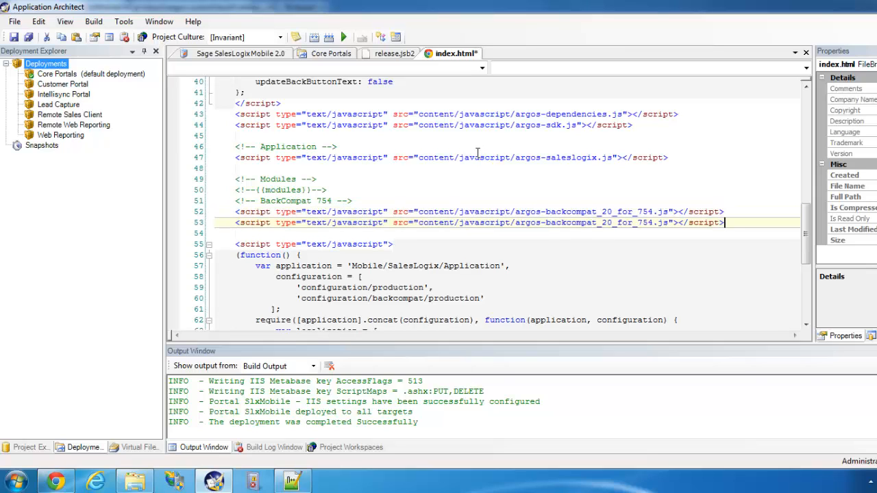
- Switch to Windows Explorer and examine the script files in the deployed SlxMobile site's content\javascript folder against the script path in index.html
double_click(425, 220)
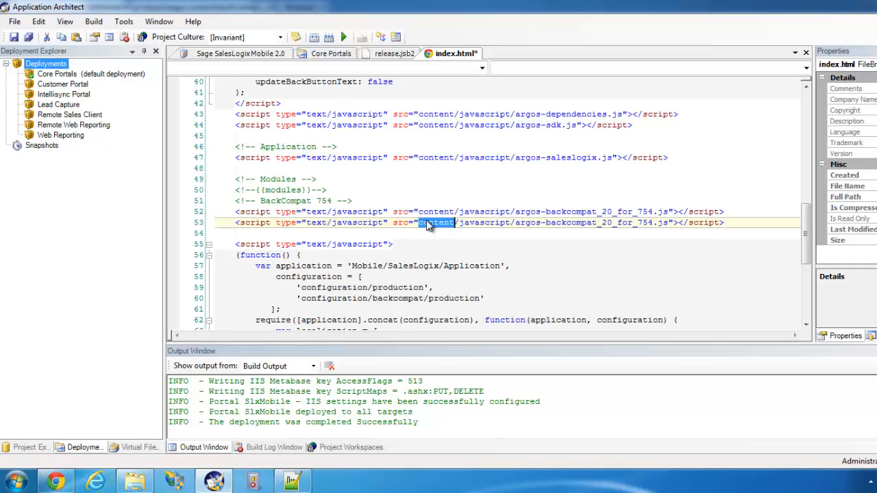
left_click(515, 214)
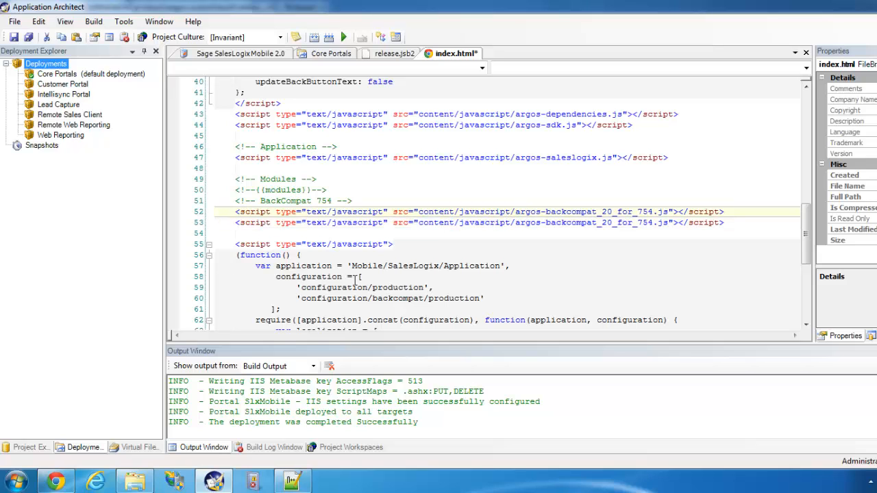
left_click(134, 481)
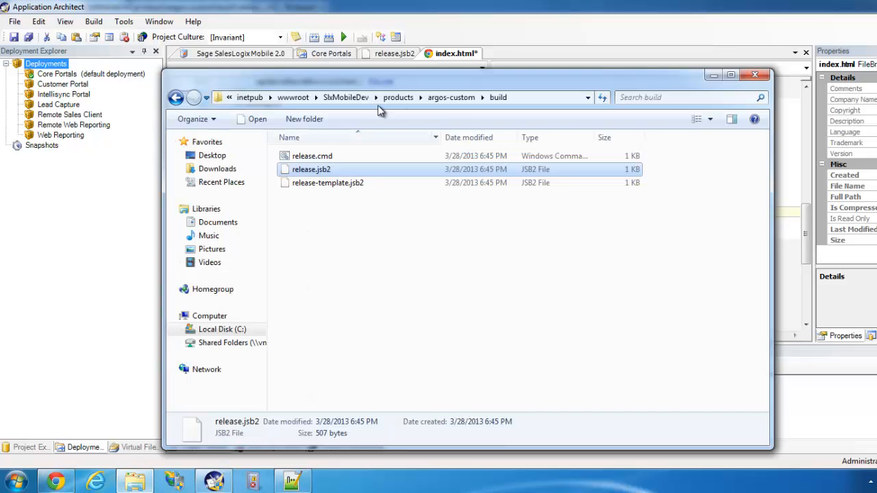
left_click(302, 98)
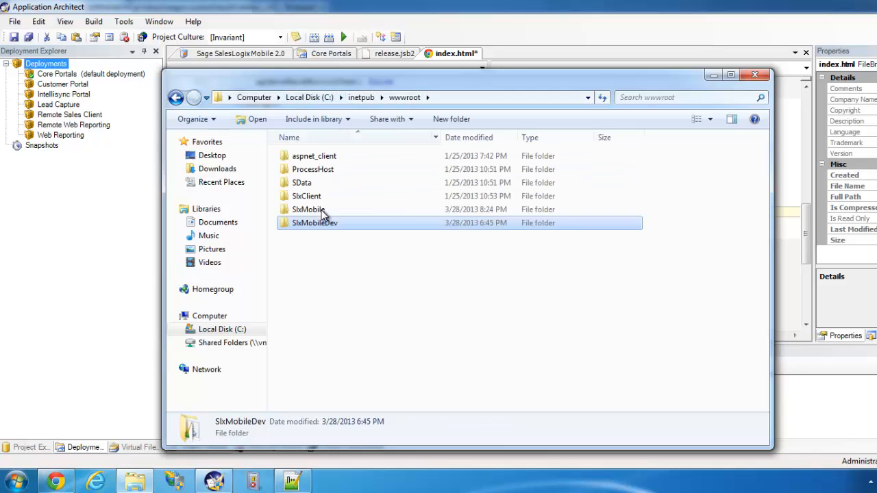
double_click(310, 209)
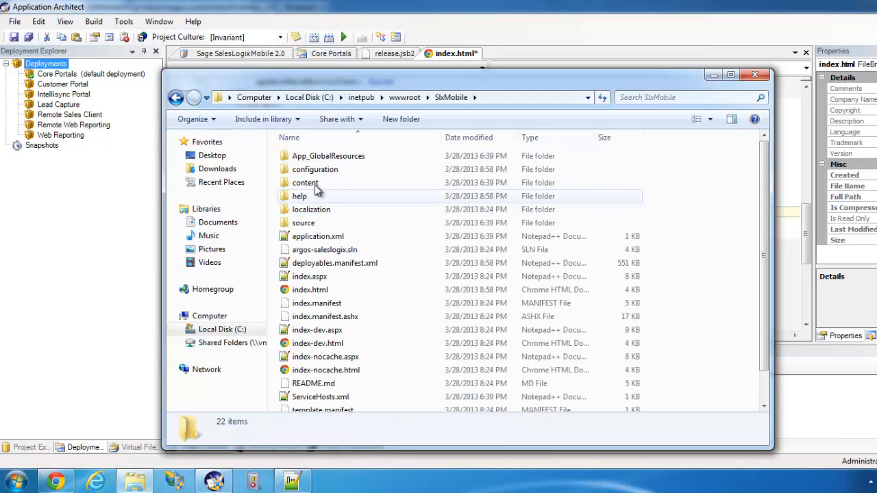
double_click(315, 184)
double_click(315, 197)
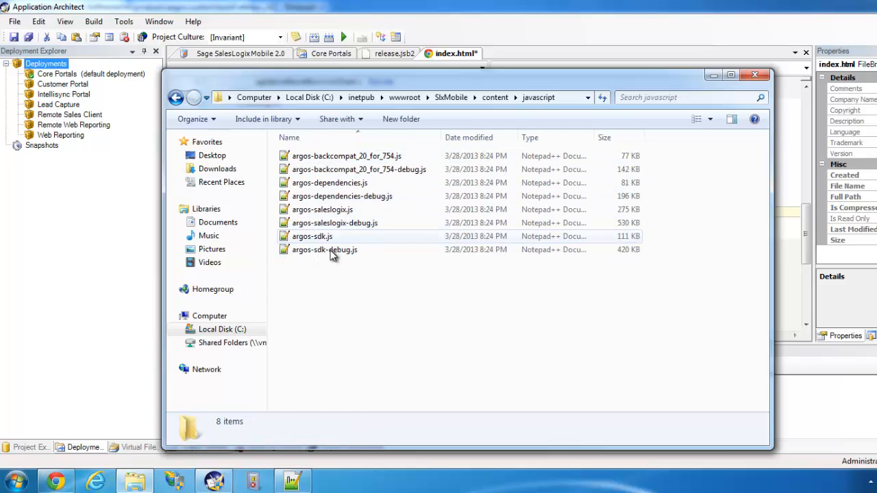
- Return to Application Architect and change the duplicated script line's source to content/javascript/argos-custom.js
left_click(550, 31)
left_click(461, 222)
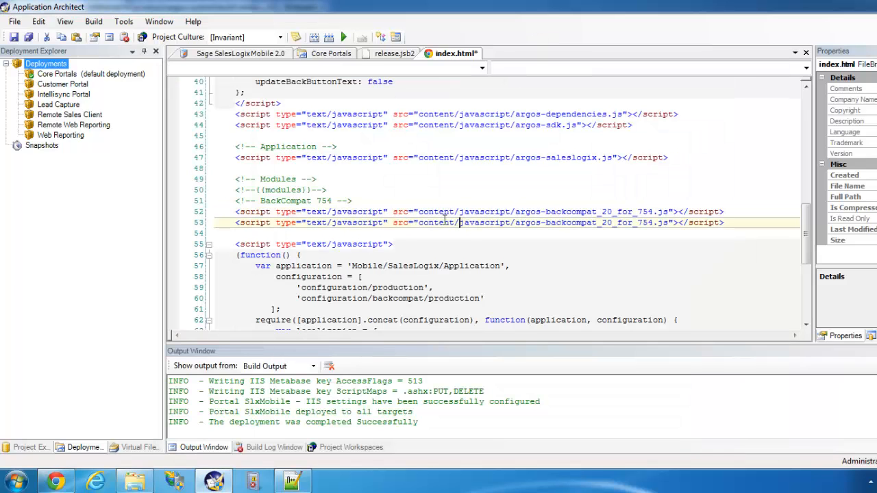
double_click(438, 222)
double_click(484, 222)
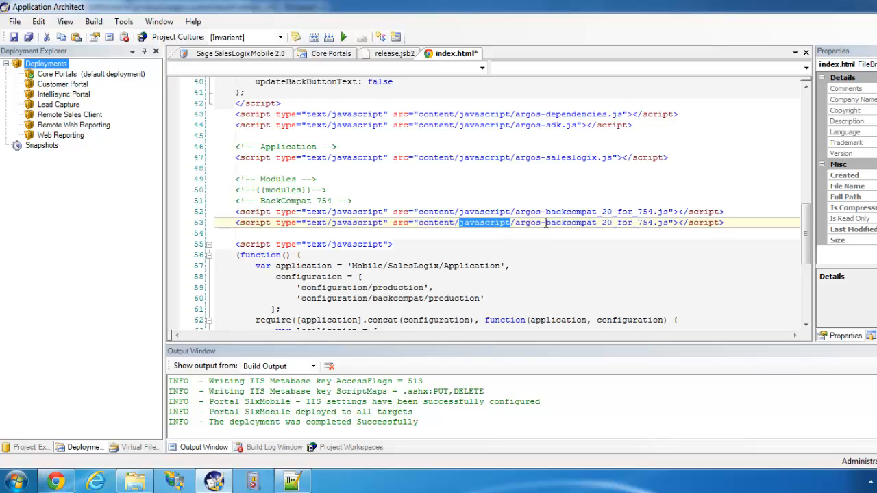
left_click_drag(546, 222, 654, 222)
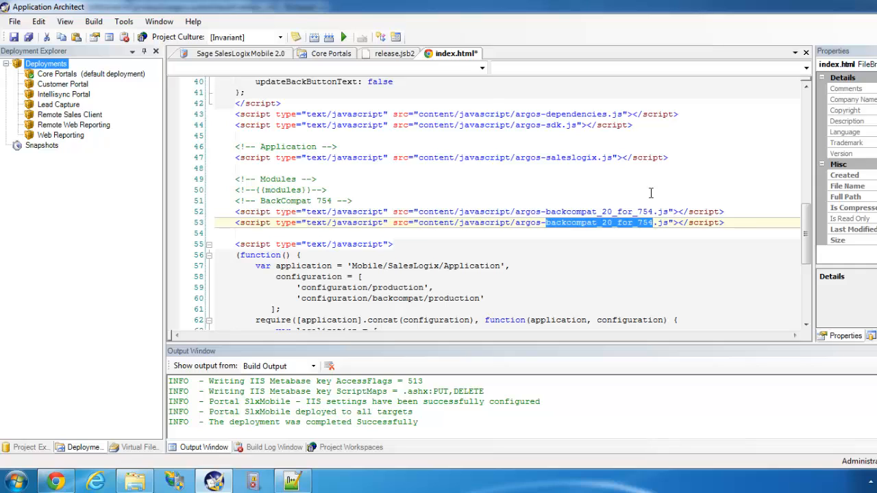
type("custom")
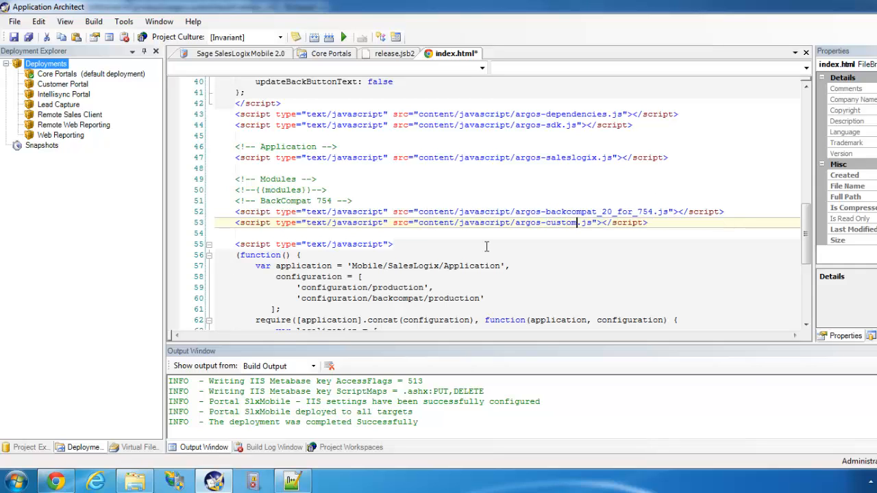
- Add 'configuration/custom/production' as the last entry of the configuration array in index.html, after the backcompat entry
key("shift+Home")
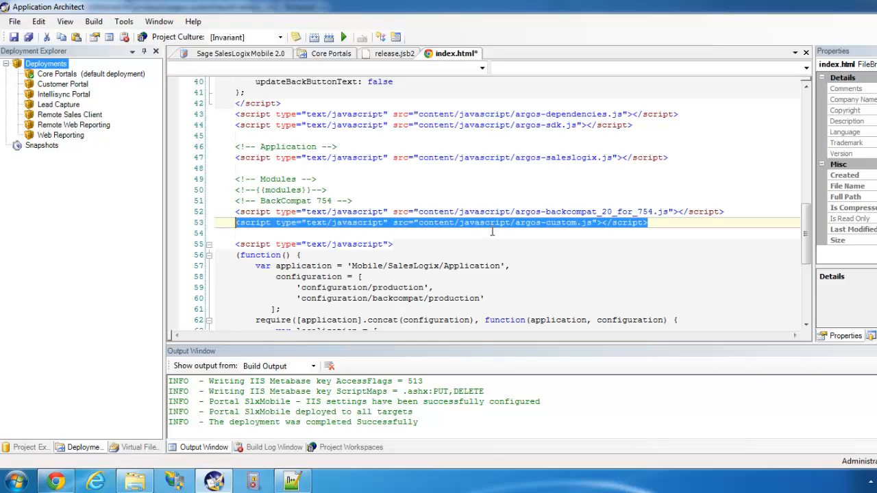
scroll(492, 231, "down", 2)
left_click(503, 225)
left_click(500, 233)
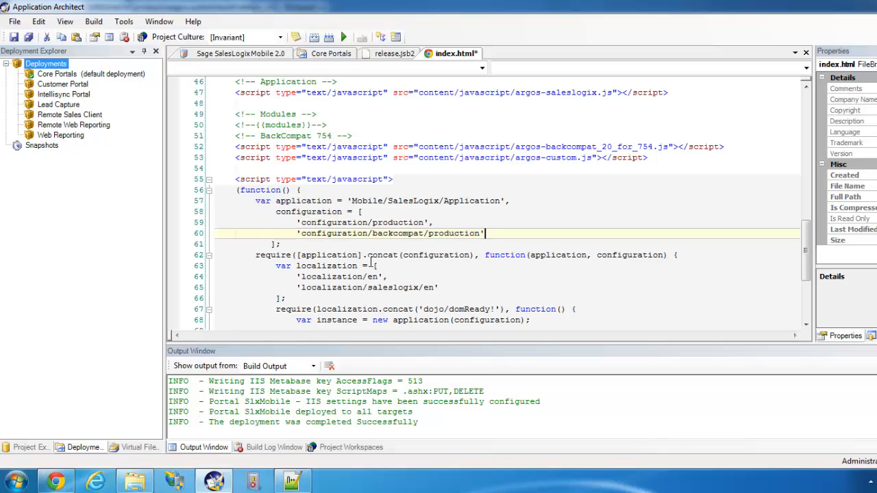
key("shift+Home")
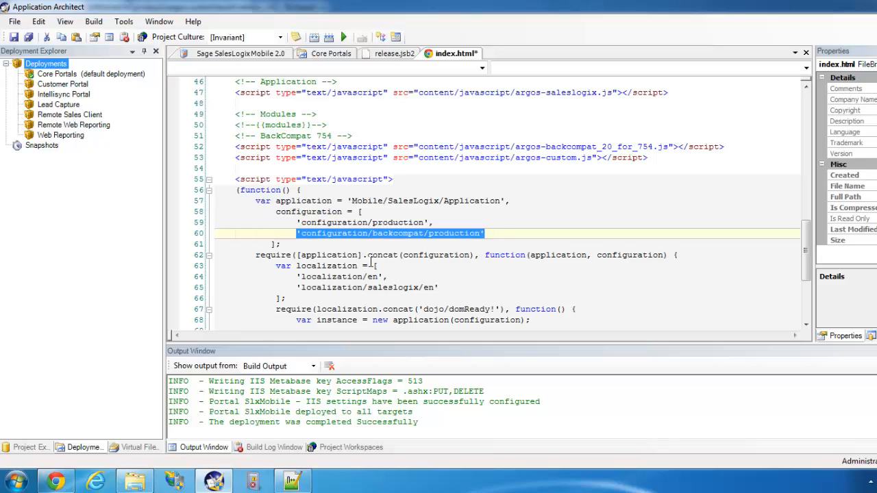
key("End")
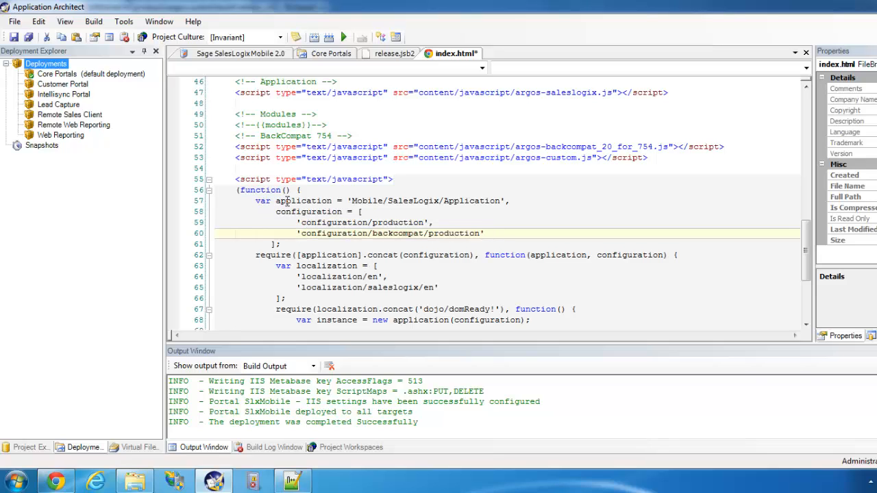
type(",")
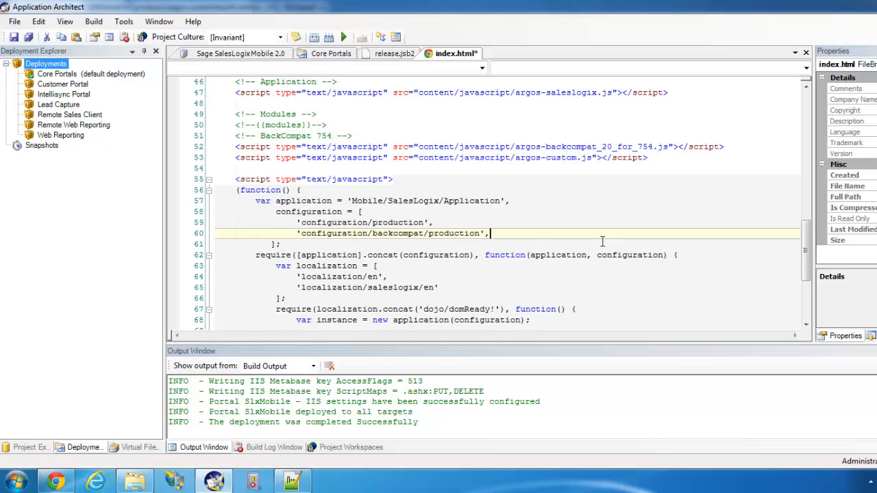
key("Return")
type("'con")
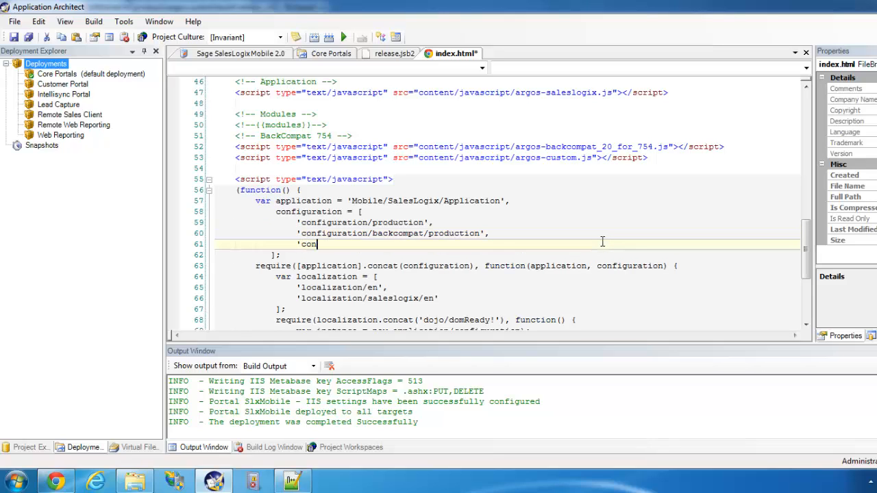
type("figuration/c")
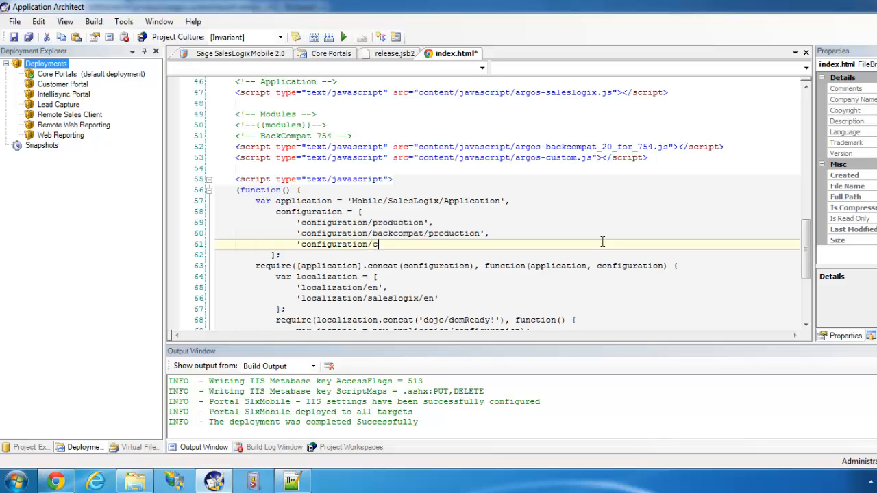
type("ustom")
type("/production'")
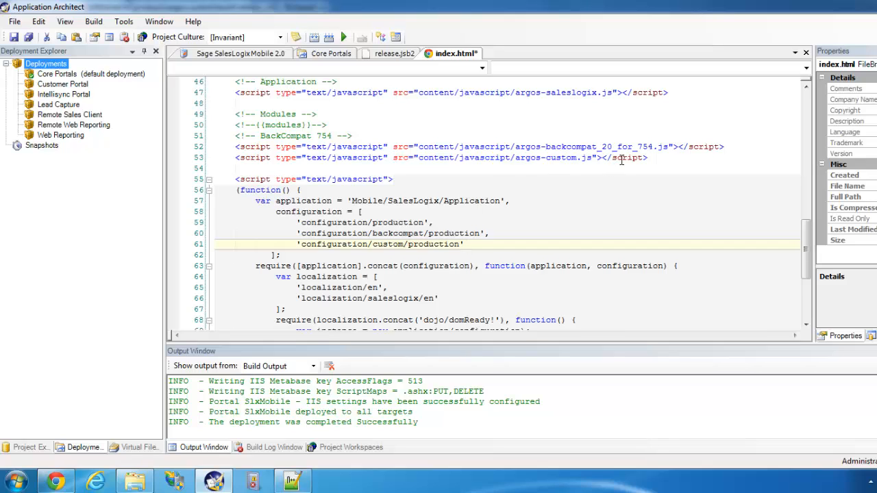
- Review the argos-custom.js script line and the custom configuration entry in index.html, and save all open files
left_click(661, 157)
key("shift+Home")
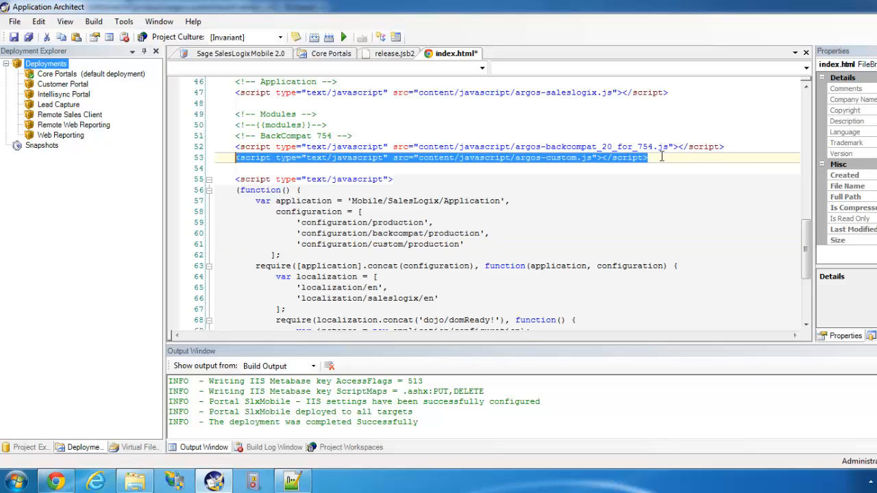
left_click(484, 243)
key("shift+Home")
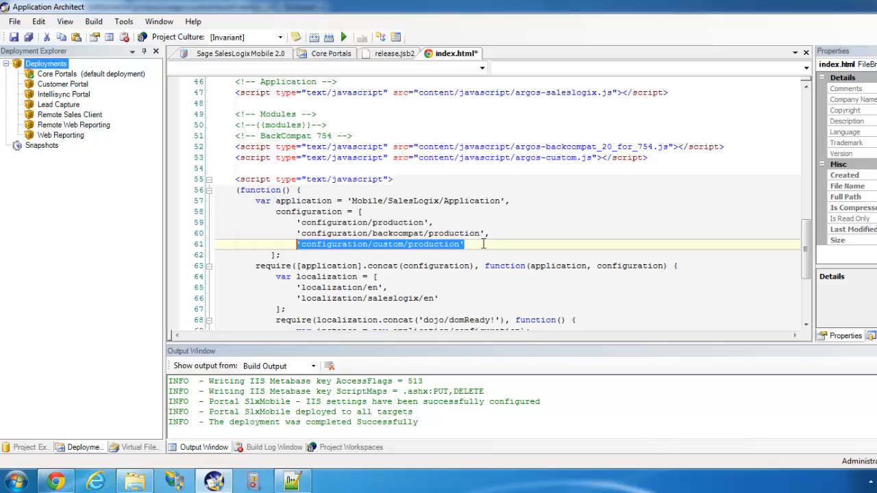
double_click(446, 245)
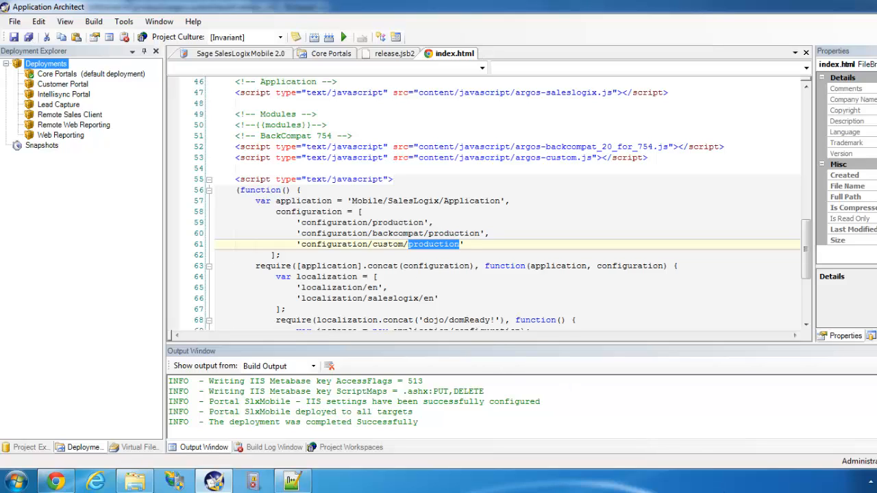
left_click(28, 38)
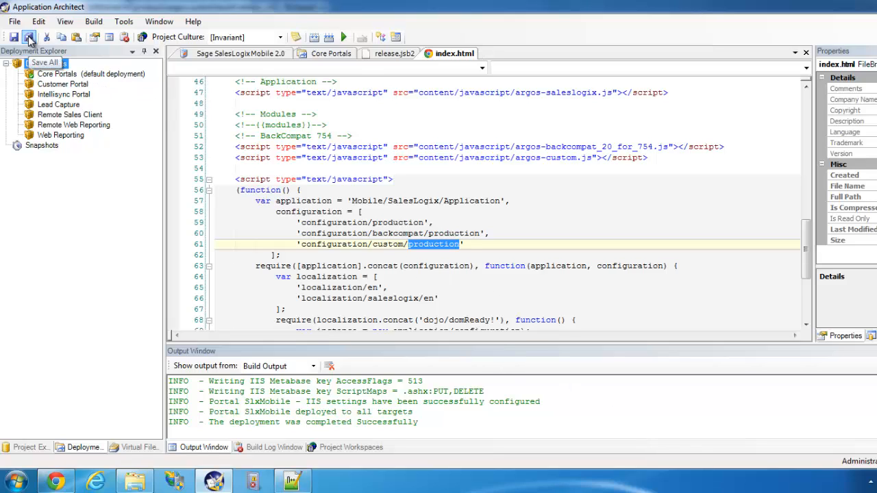
- Deploy the SlxMobile portal from the IIS targets of the Core Portals deployment
left_click(328, 54)
left_click(221, 197)
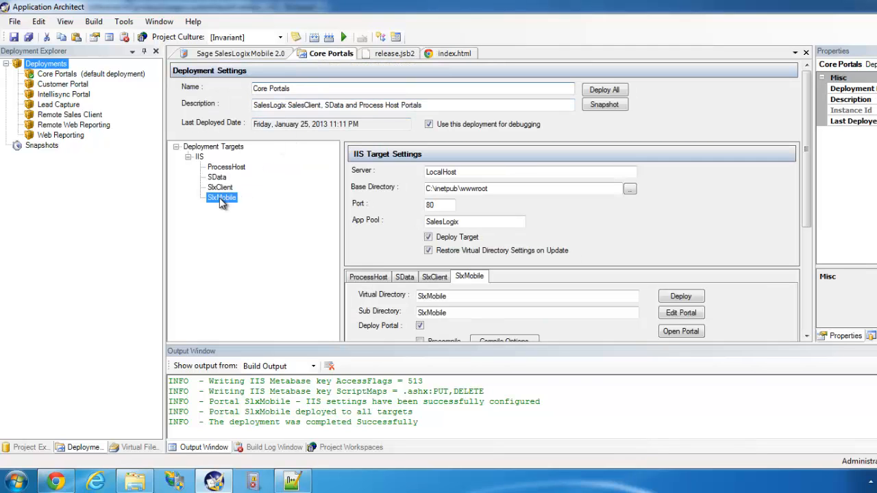
left_click(687, 298)
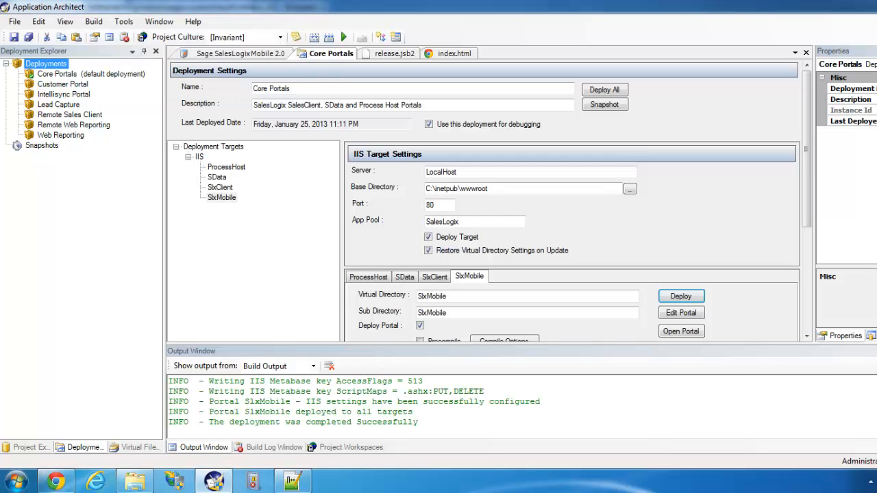
- Switch to Chrome, reload the SlxMobile site and log on with the user name admin and no password
left_click(56, 482)
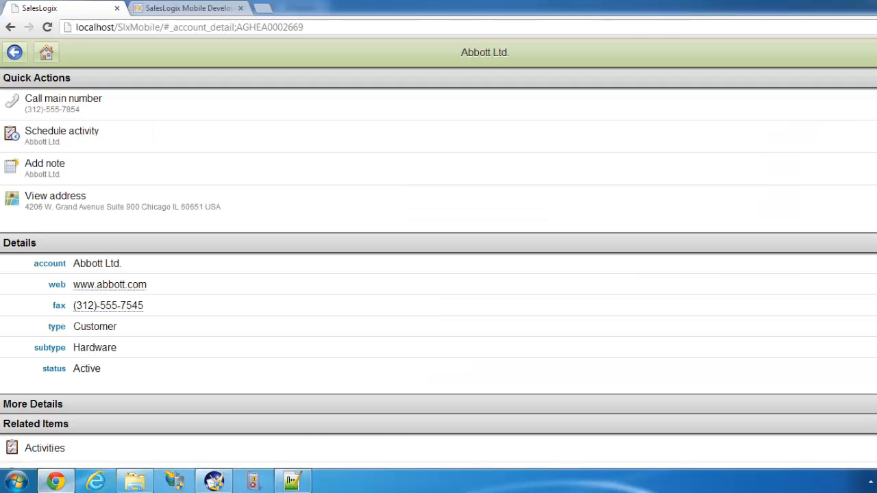
left_click(48, 27)
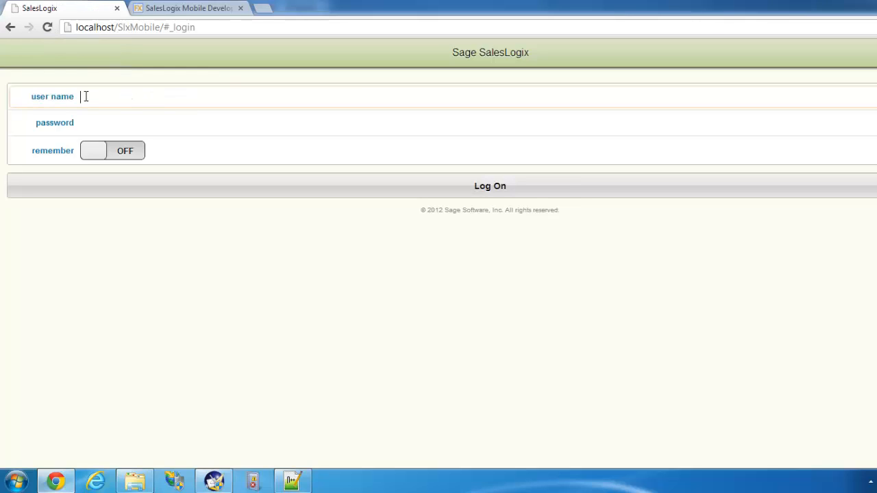
left_click(48, 28)
left_click(145, 101)
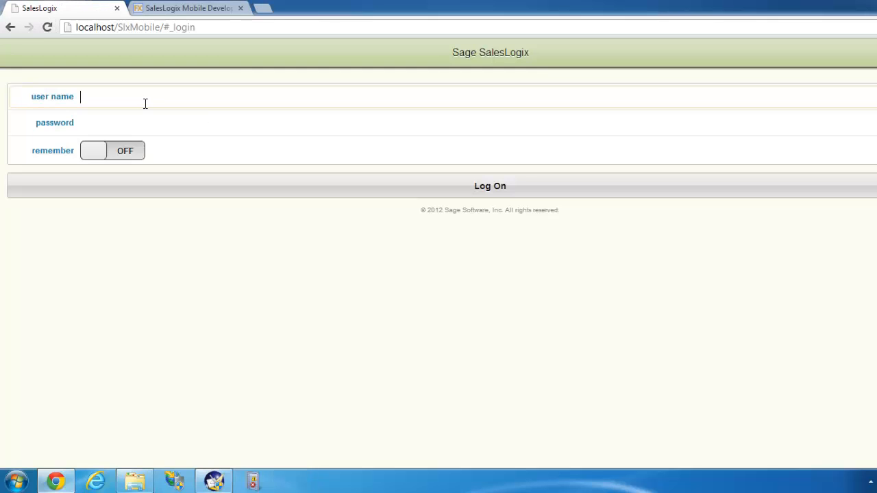
type("adminb")
key("BackSpace")
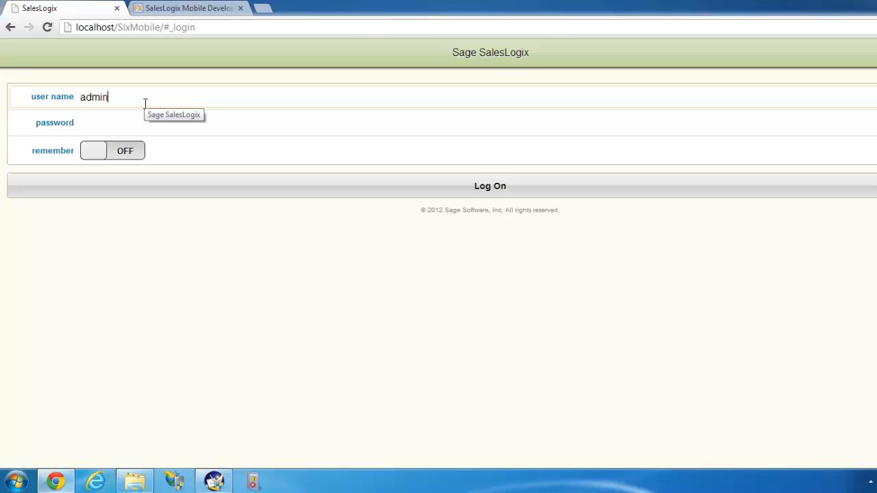
left_click(440, 186)
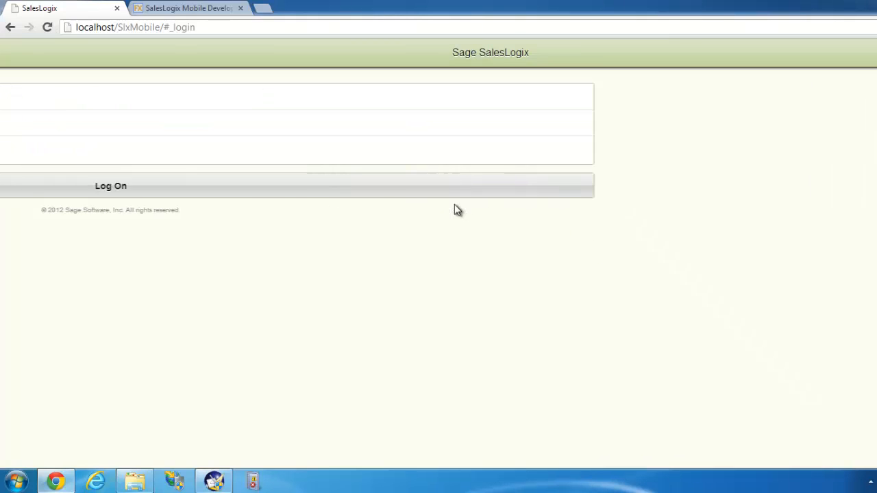
- Open the Abbott Ltd. account from the Accounts list and examine the field labels in its details
left_click(136, 166)
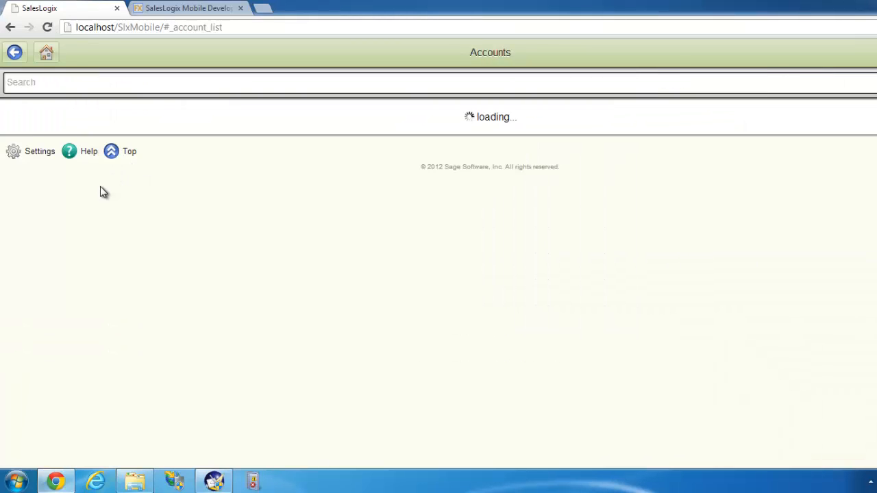
left_click(112, 135)
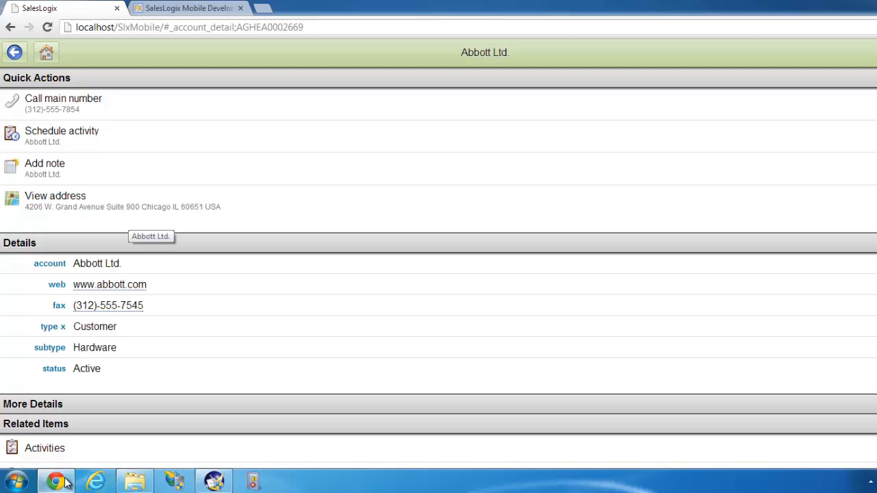
- Return to Application Architect and create a bundle manifest from the Bundle Model for changes since March 28, 2013, 8:00:00 PM
left_click(214, 481)
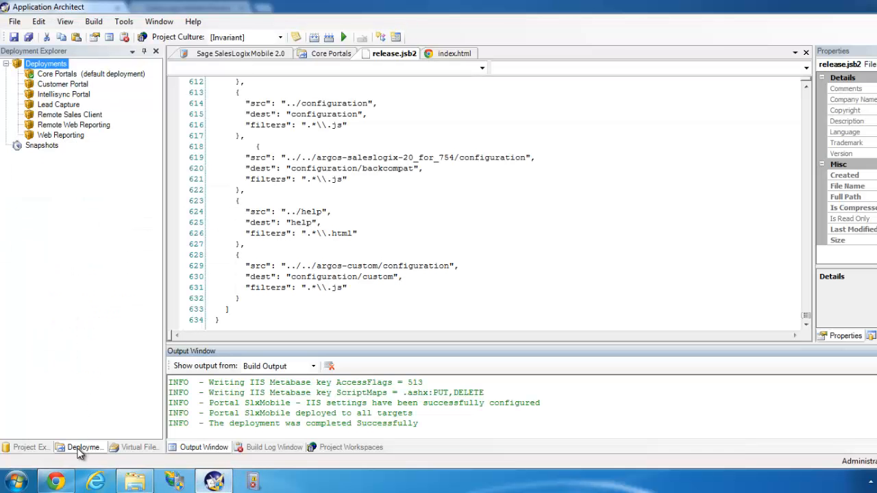
left_click(31, 447)
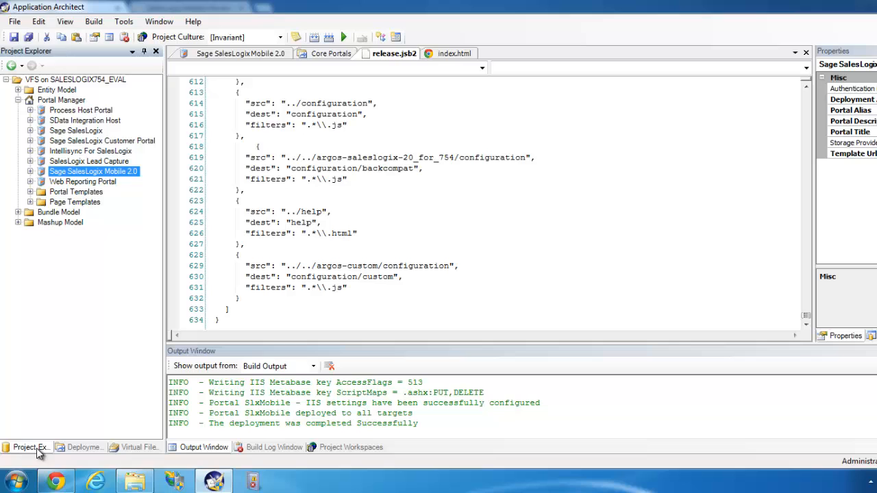
right_click(59, 213)
left_click(117, 252)
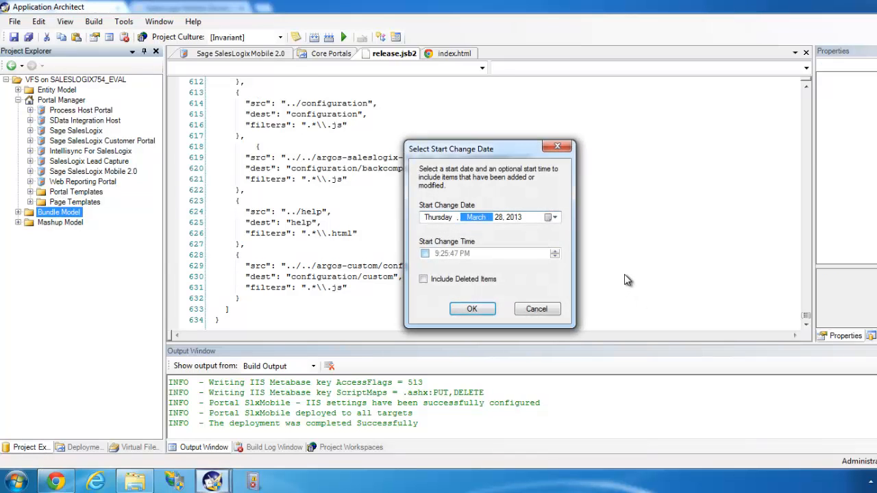
left_click(425, 254)
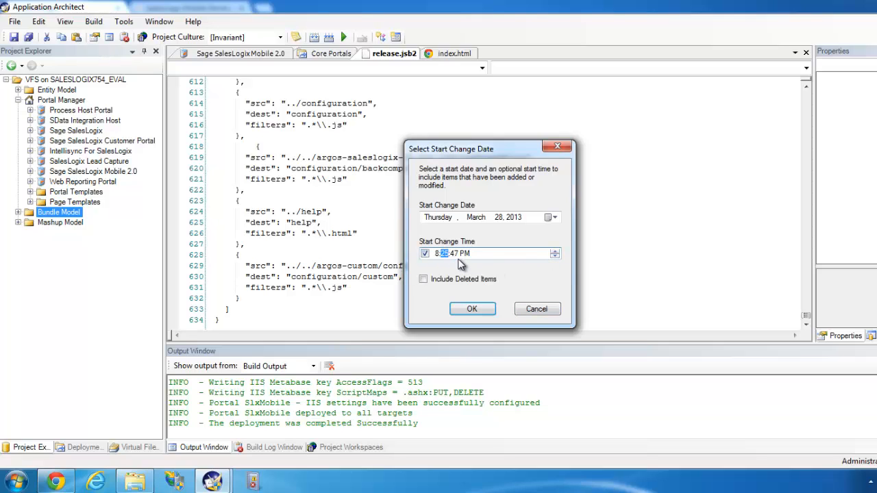
key("Right")
left_click(472, 312)
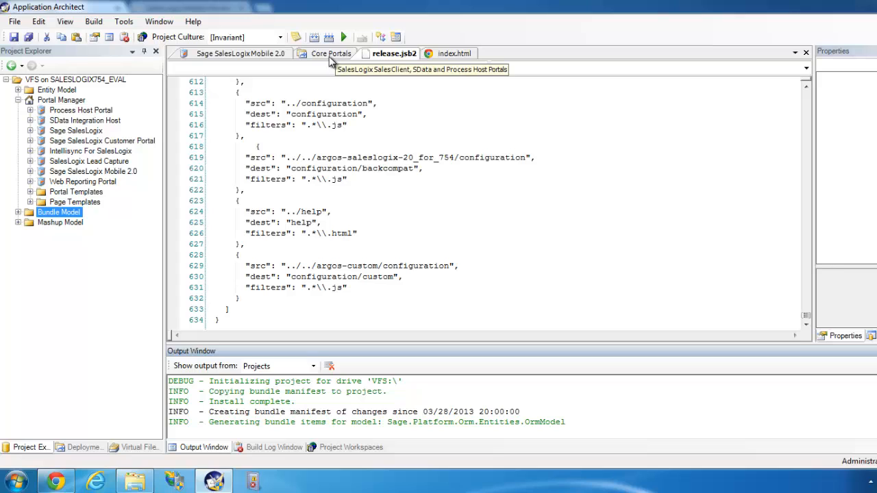
- Examine the bundle's source files in the Mobile 2.0 portal: the argos-custom folder, plus argos-saleslogix's index.html and build\release.jsb2
left_click(227, 55)
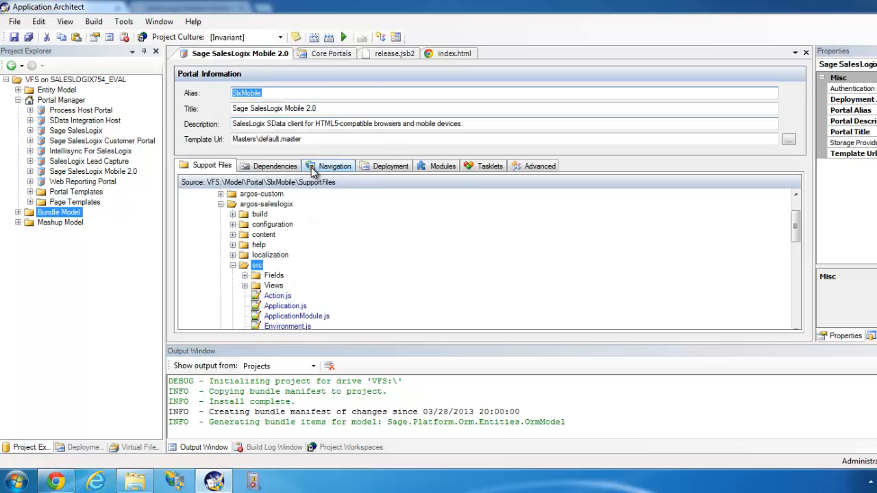
left_click(220, 204)
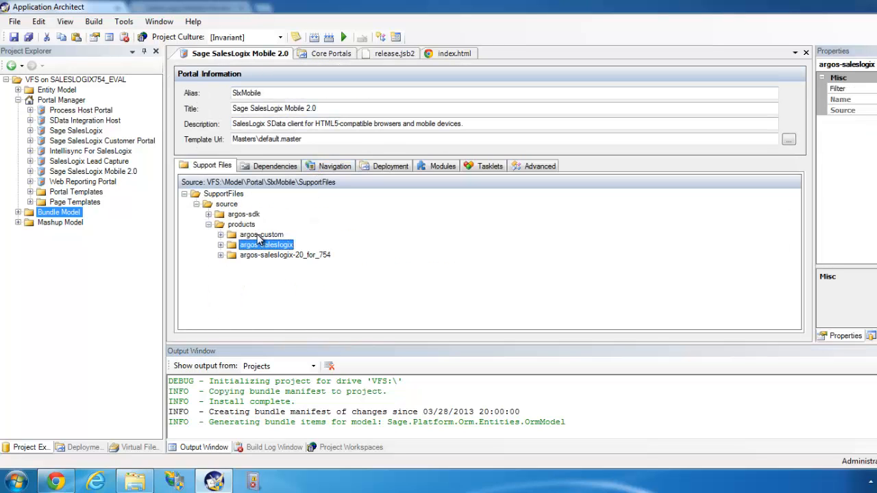
left_click(258, 236)
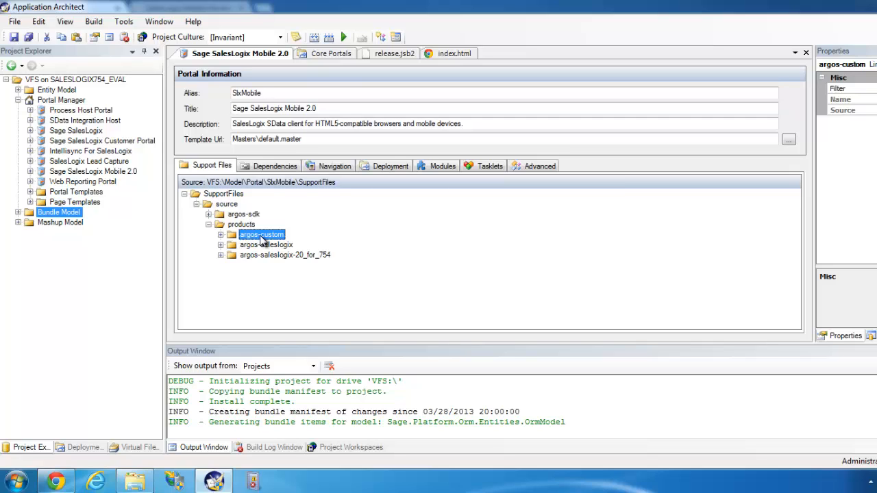
key("Down")
left_click(221, 245)
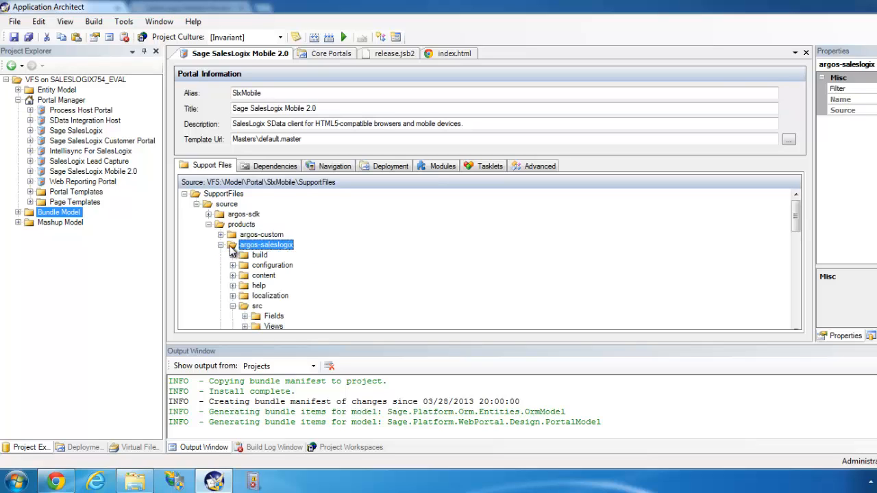
scroll(233, 264, "down", 4)
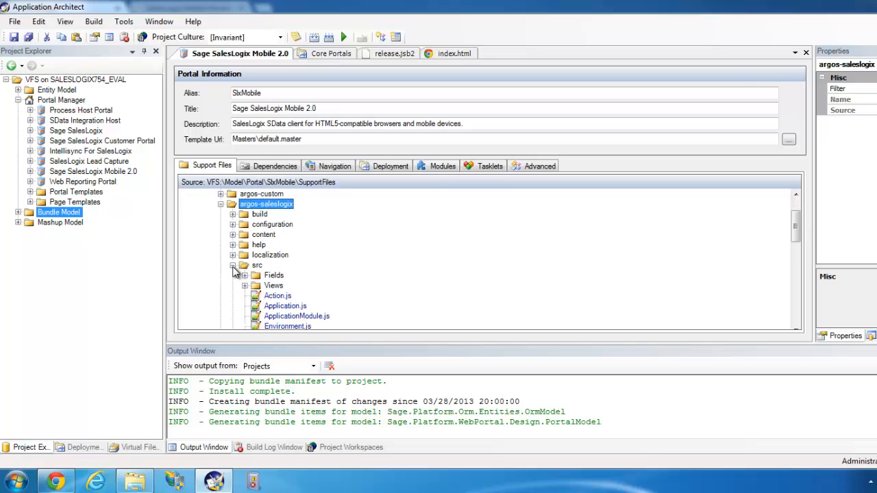
left_click(233, 266)
left_click(269, 296)
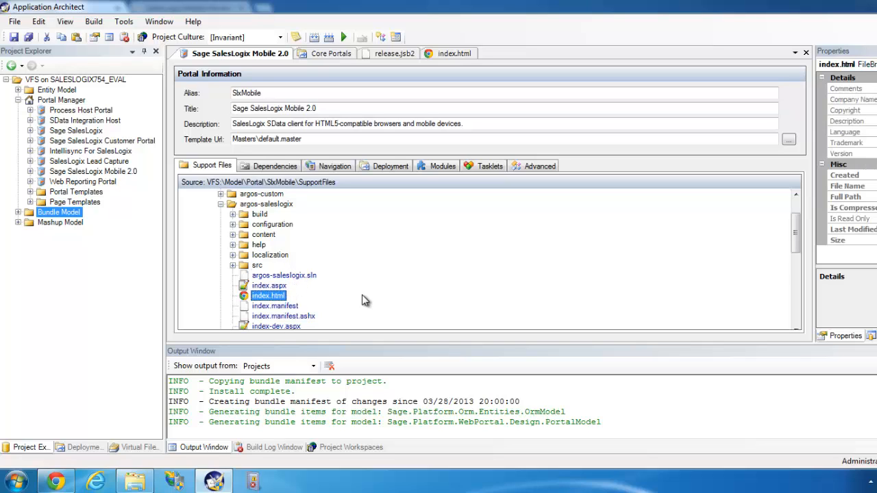
scroll(260, 274, "up", 1)
left_click(234, 225)
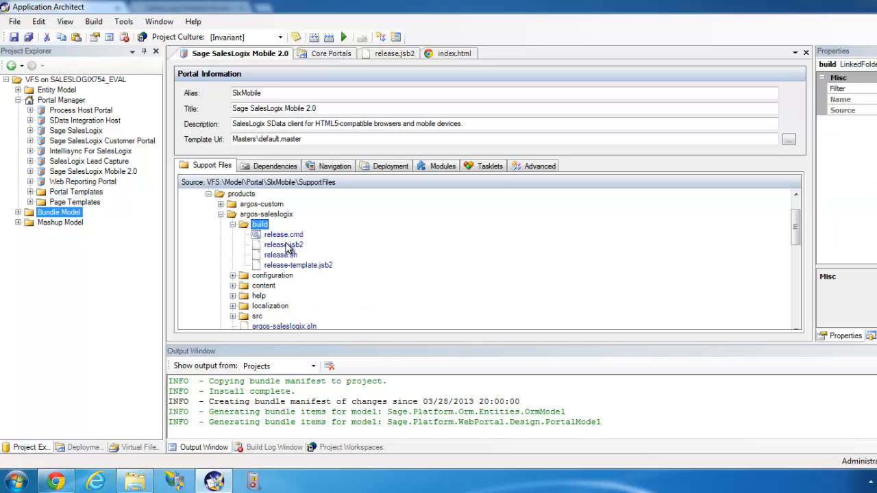
left_click(287, 248)
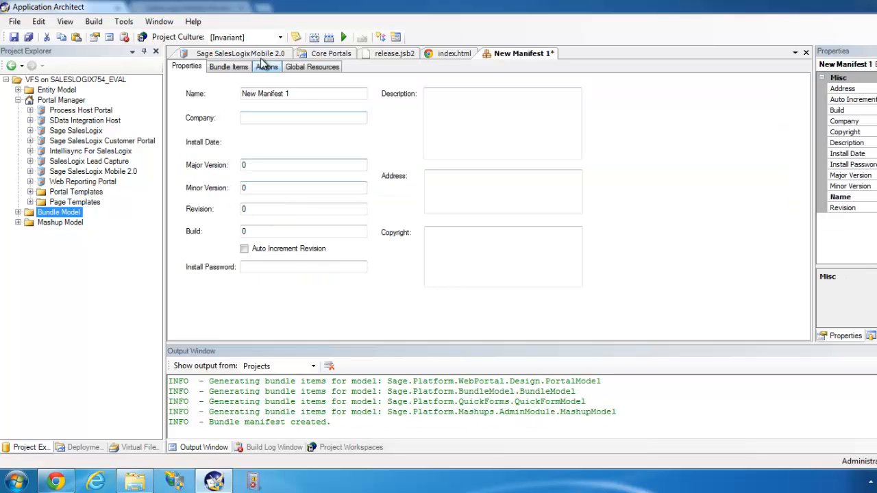
- Examine the new manifest's bundle items under the Mobile 2.0 portal down to argos-saleslogix's build folder and index.html
left_click(228, 67)
left_click(196, 122)
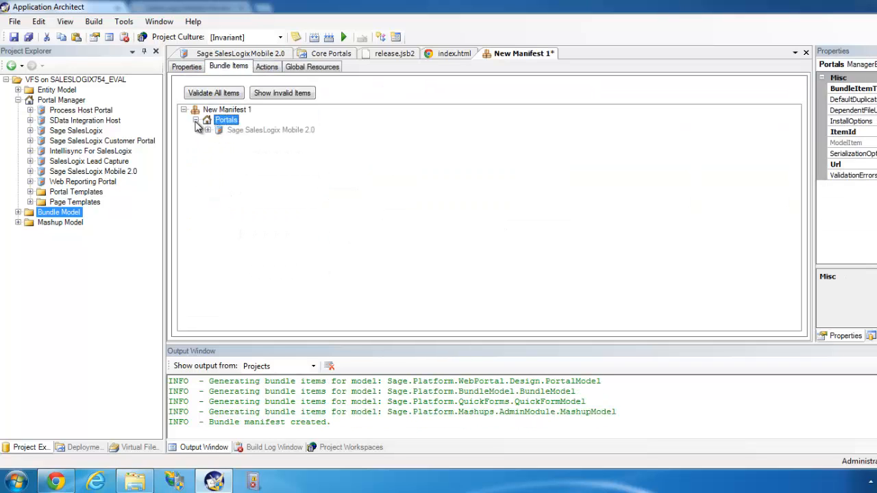
left_click(208, 130)
left_click(220, 142)
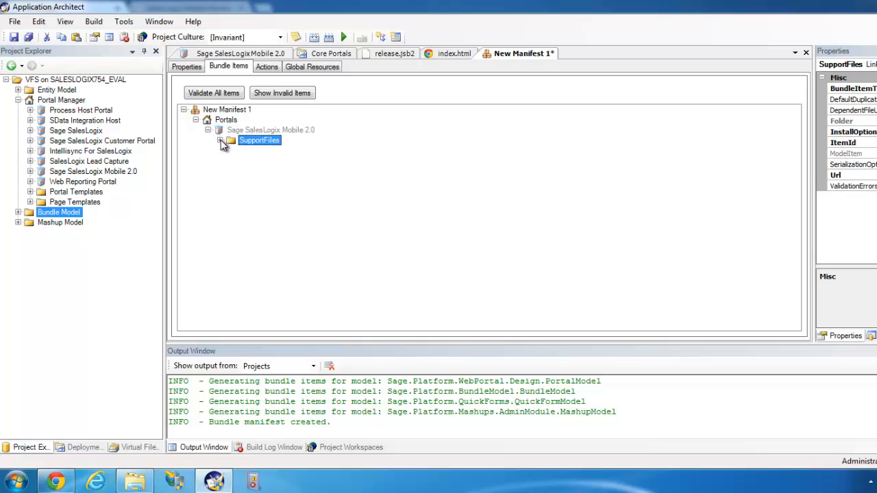
left_click(220, 141)
left_click(233, 151)
left_click(245, 160)
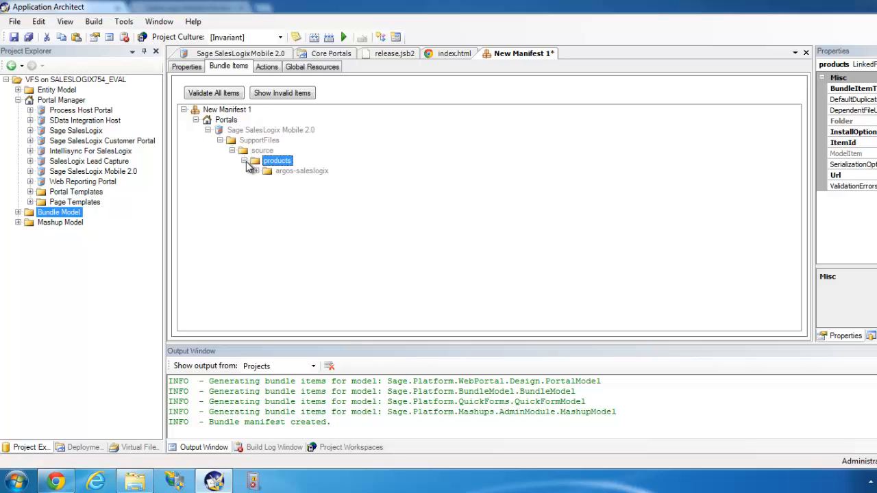
left_click(257, 171)
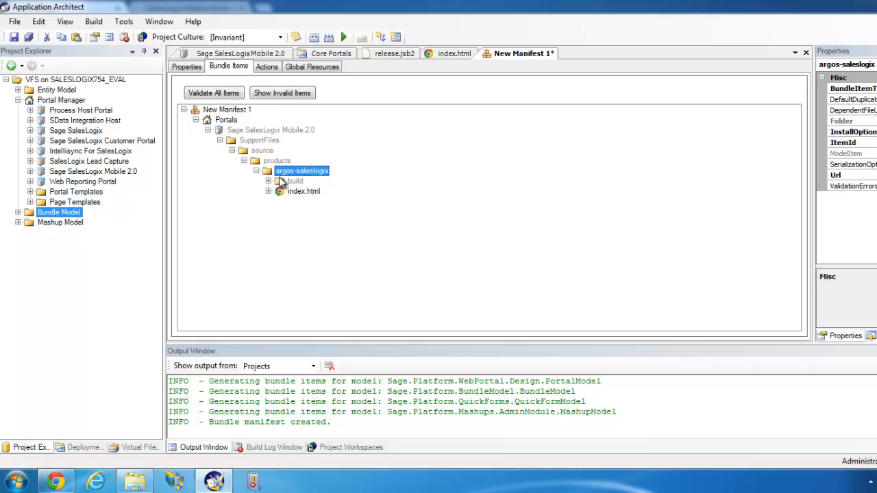
double_click(279, 182)
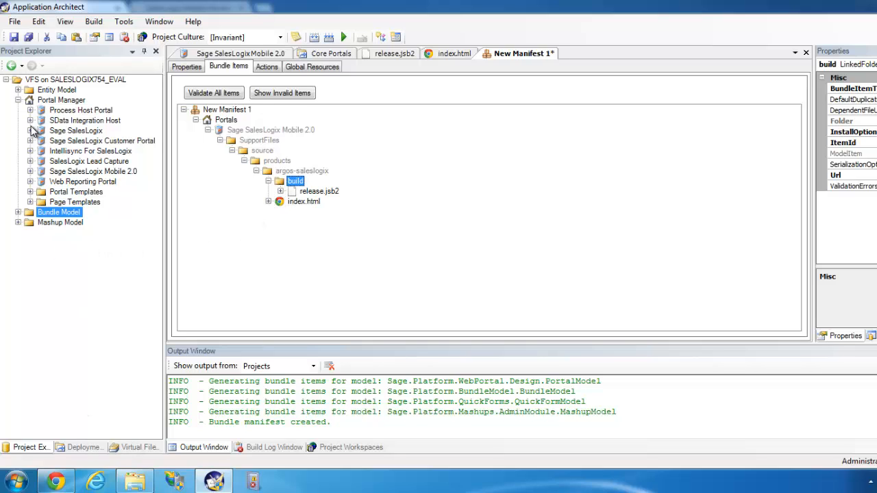
- Add the argos-custom folder from the Mobile 2.0 portal's SupportFiles\source\products to the manifest's products folder and check its contents
left_click(38, 172)
left_click(30, 172)
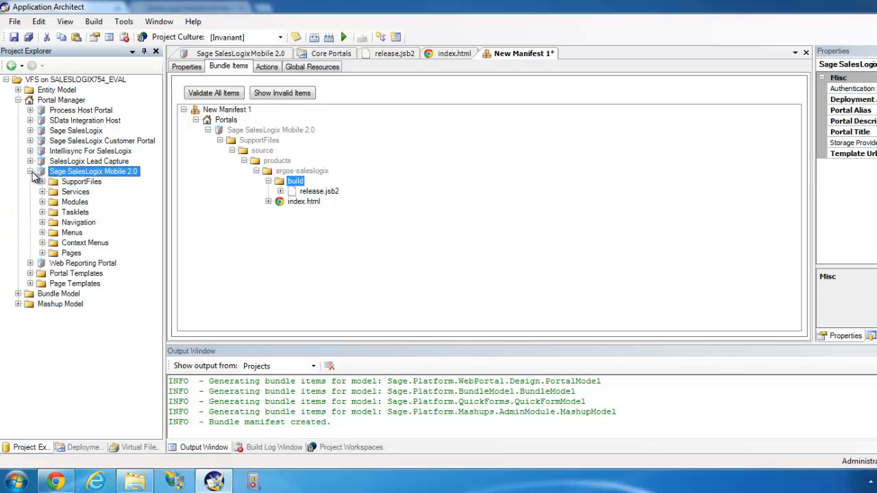
left_click(53, 183)
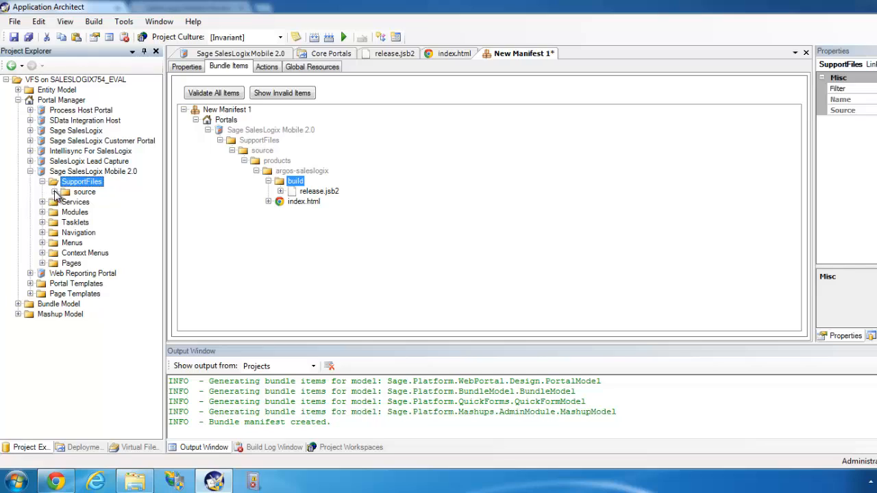
left_click(54, 192)
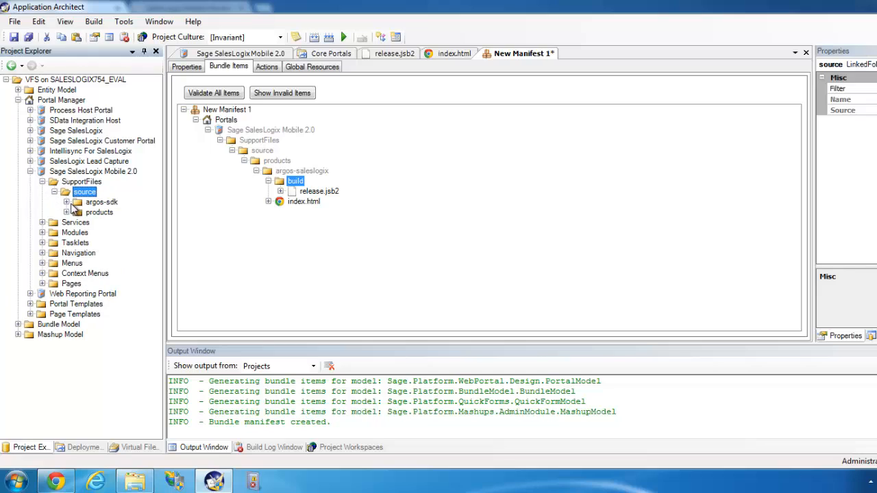
left_click(66, 212)
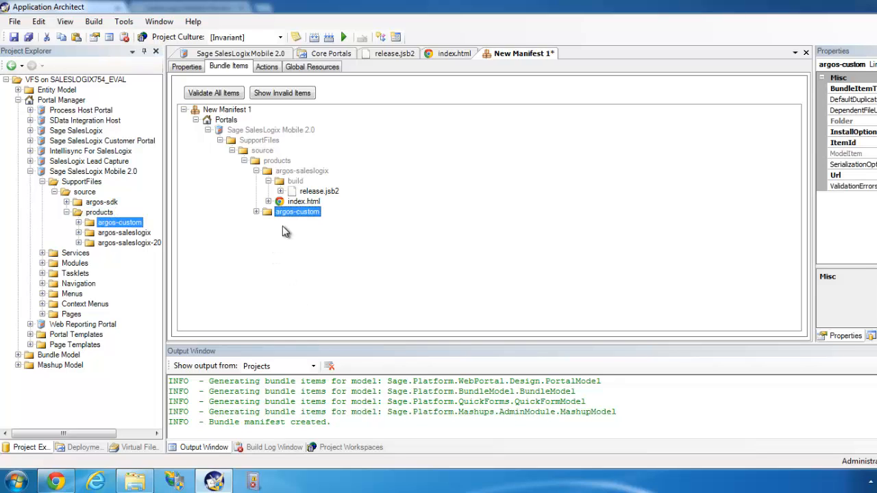
left_click(256, 211)
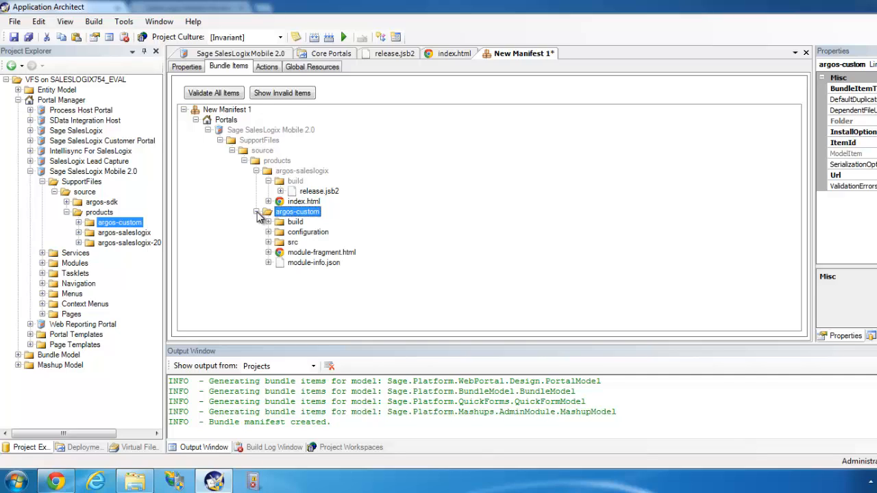
left_click(256, 212)
- Create a bundle from New Manifest 1
right_click(241, 111)
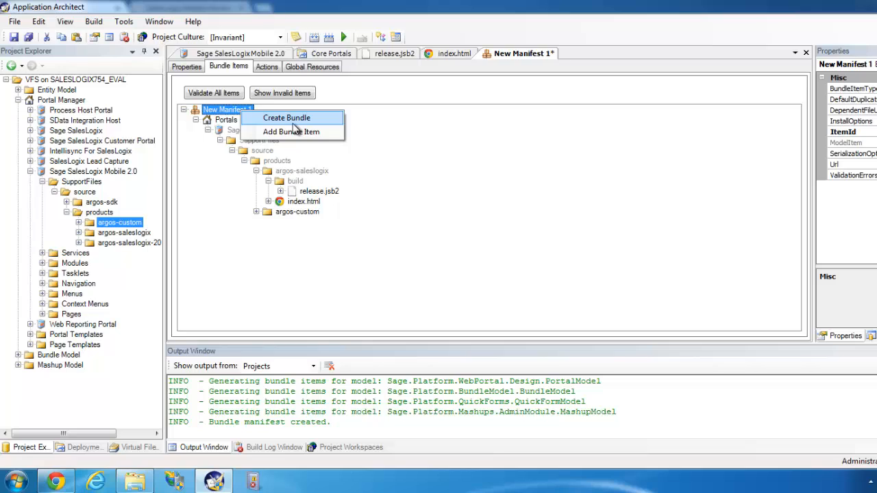
left_click(293, 121)
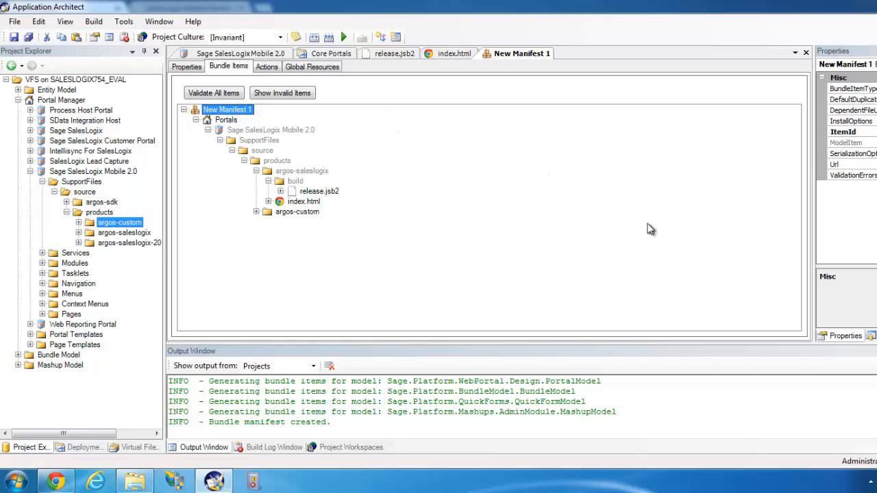